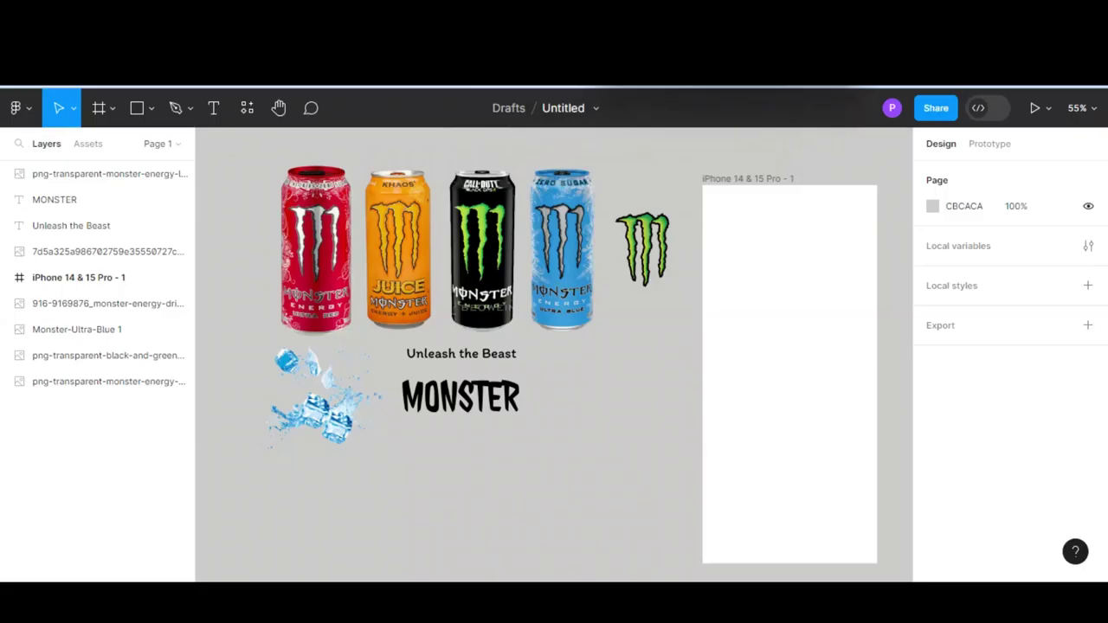
- Place the red can in the iPhone frame, enlarge it and centre it
left_click(104, 251)
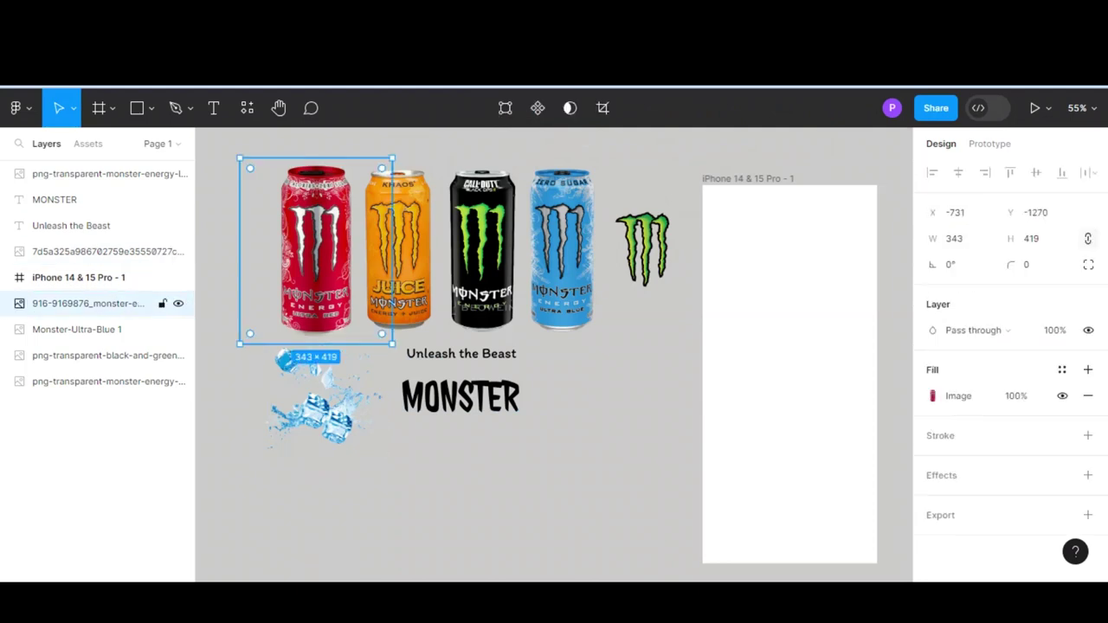
left_click_drag(316, 251, 795, 387)
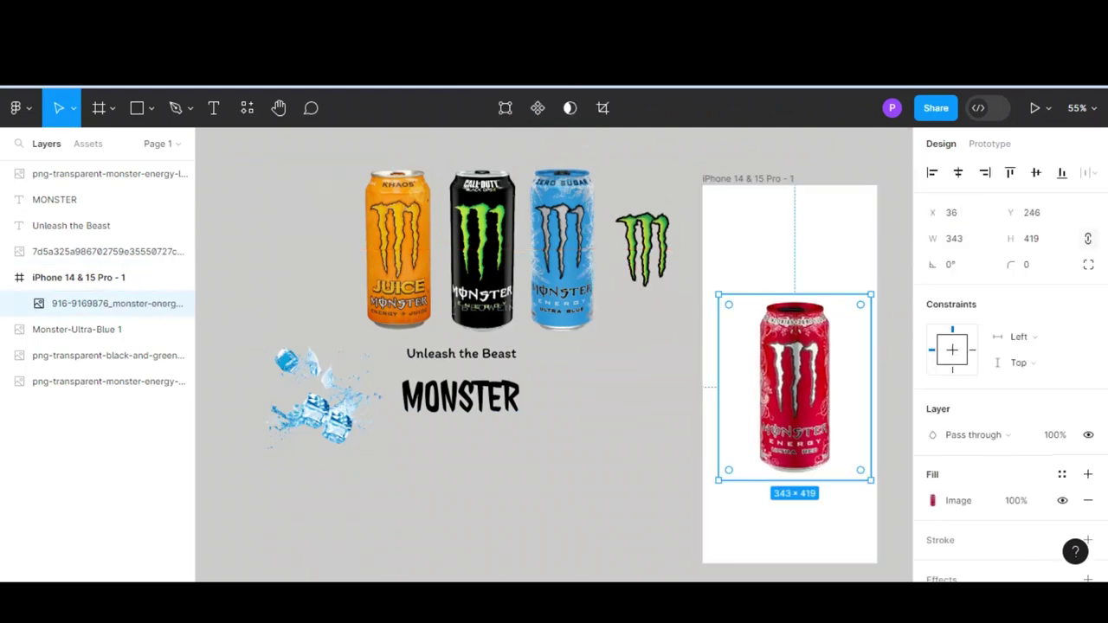
left_click_drag(718, 479, 667, 547)
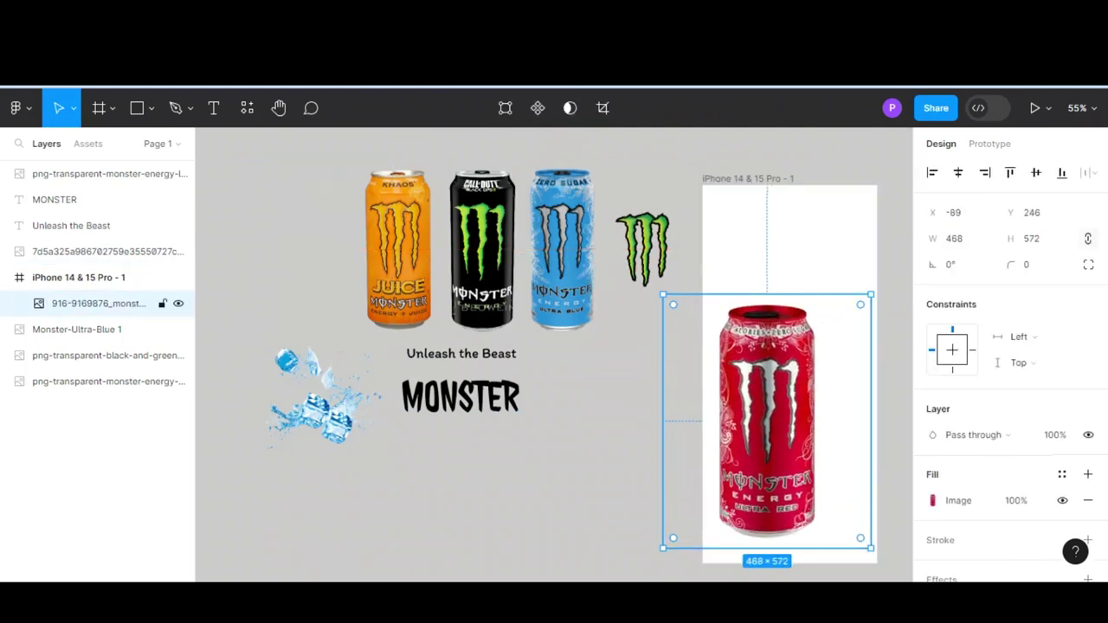
left_click_drag(786, 398, 790, 384)
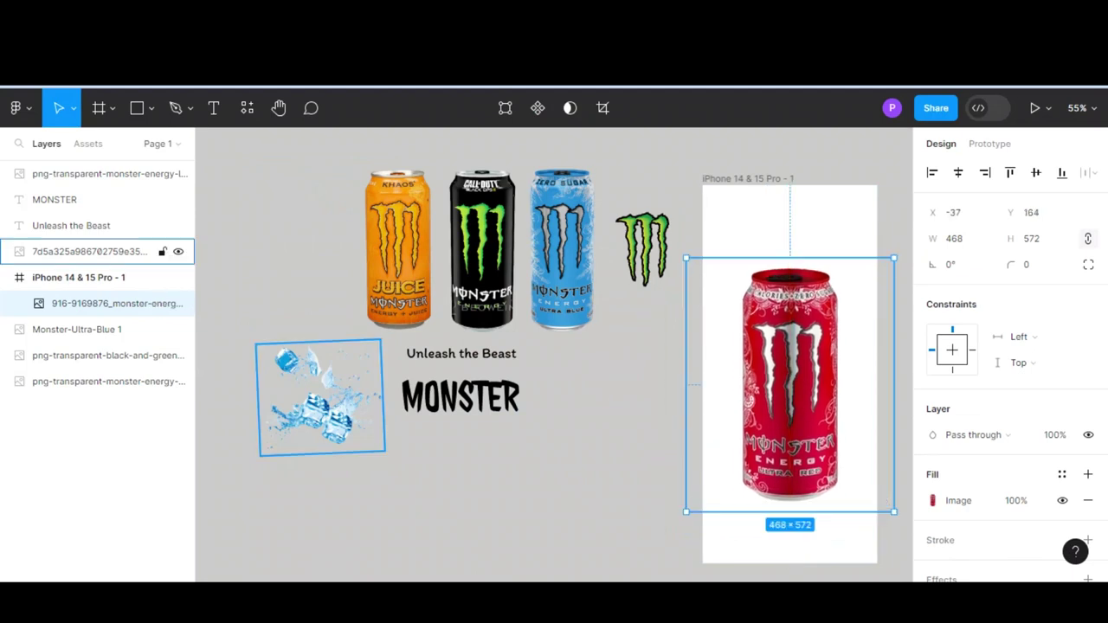
- Put the ice splash below the can, then enlarge, rotate and reposition it
left_click(320, 398)
left_click_drag(320, 398, 789, 513)
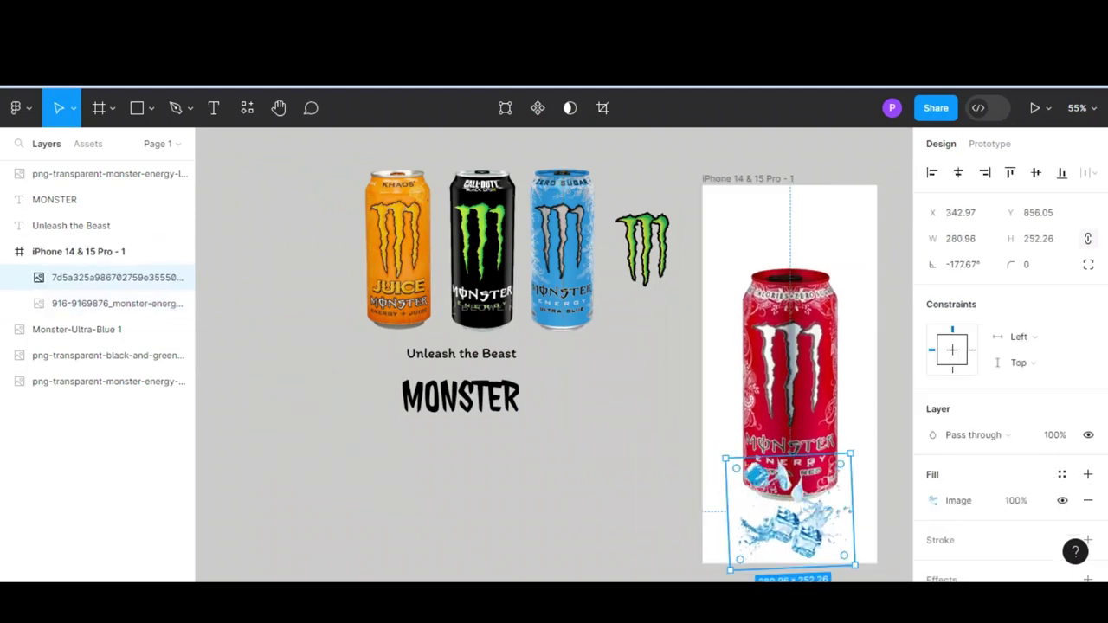
left_click_drag(726, 457, 696, 434)
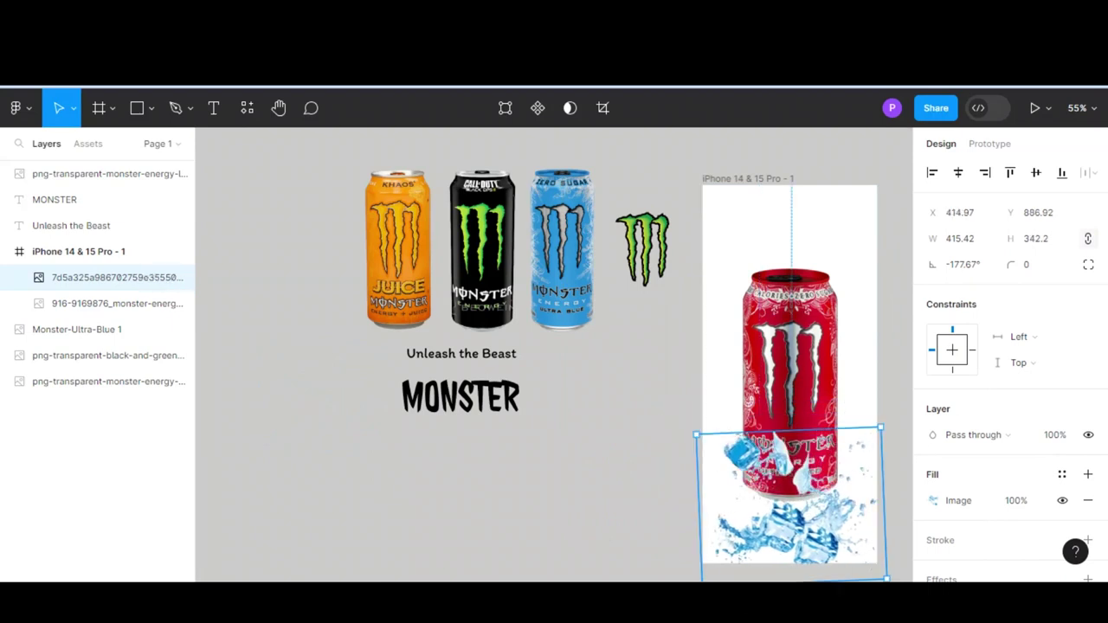
mouse_move(883, 424)
left_mouse_down()
mouse_move(812, 396)
mouse_move(819, 424)
left_mouse_up()
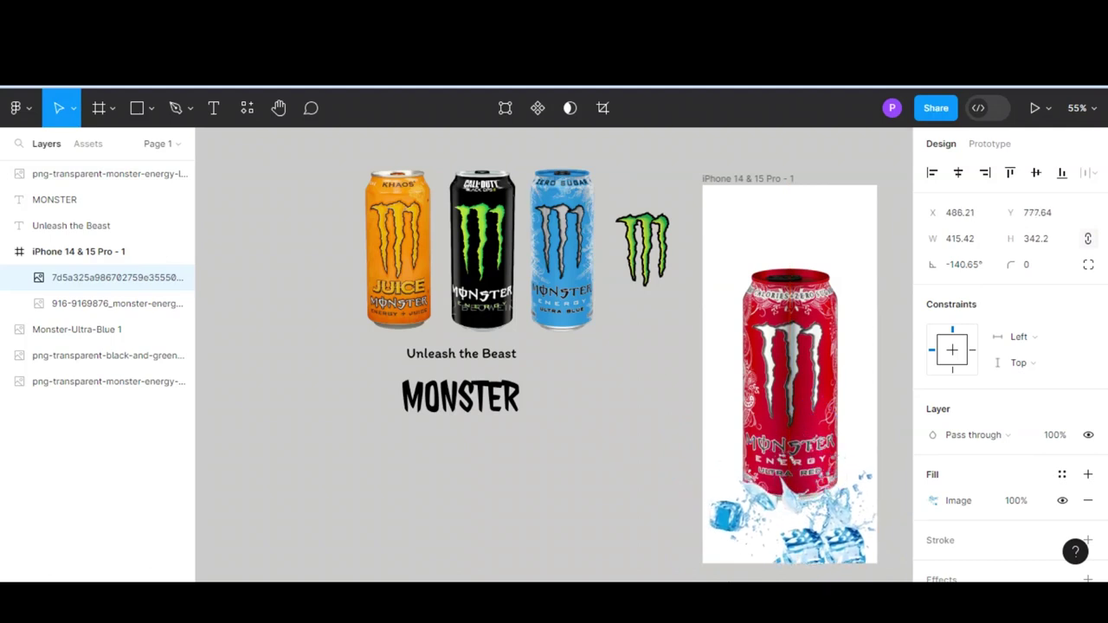
left_click_drag(103, 277, 104, 387)
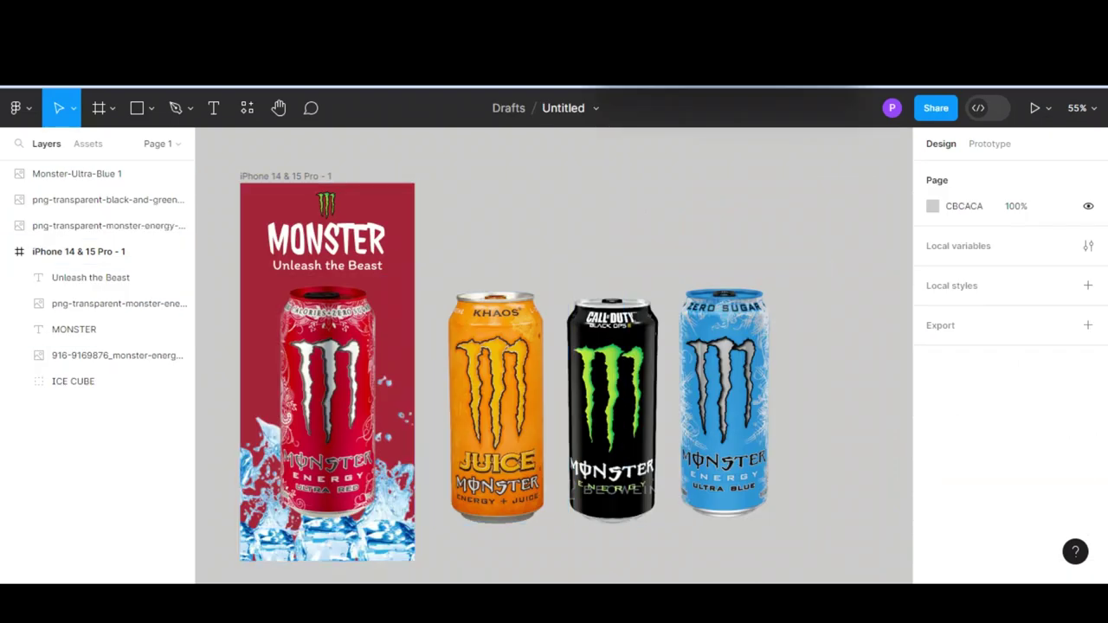
- Wrap the red, orange, blue and black cans in a new frame and nudge it down
left_click(117, 355)
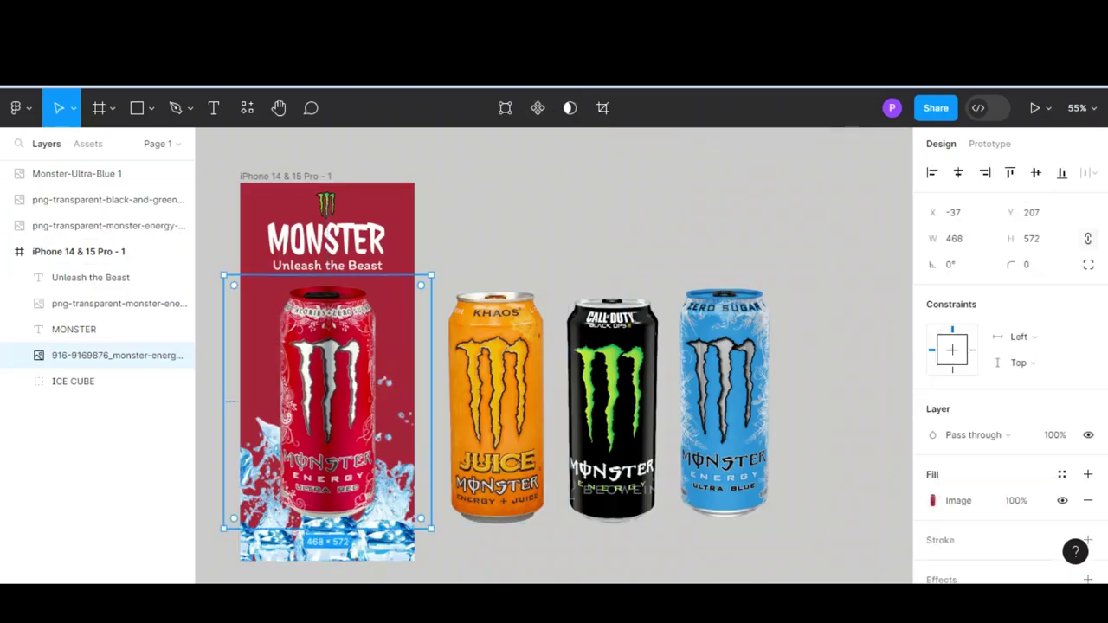
left_click(108, 225, "shift")
left_click(78, 173, "shift")
left_click(108, 199, "shift")
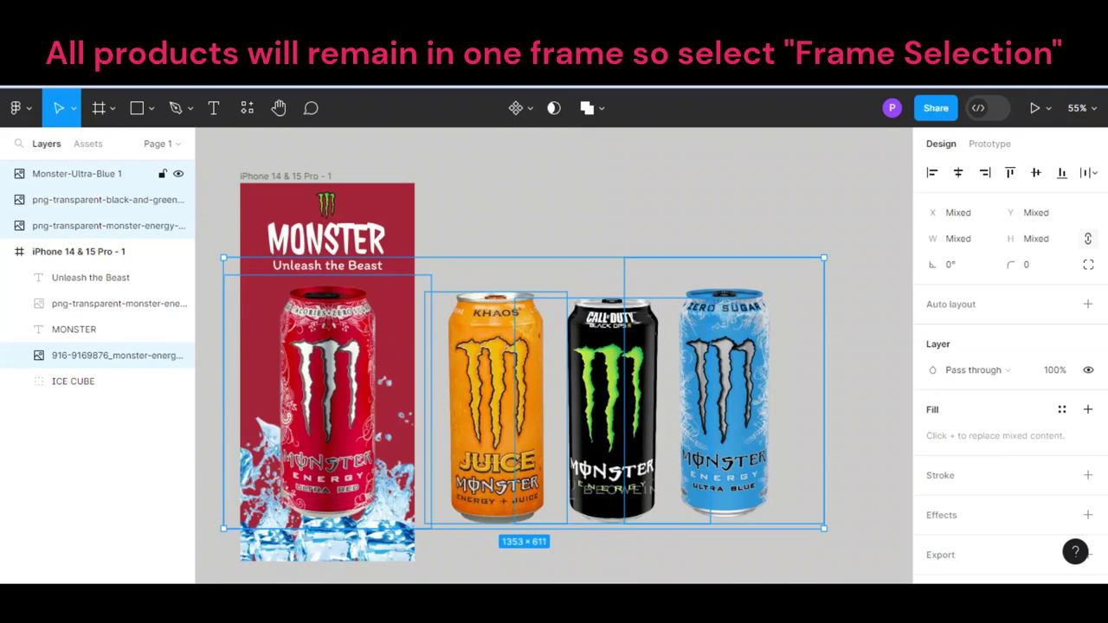
right_click(739, 342)
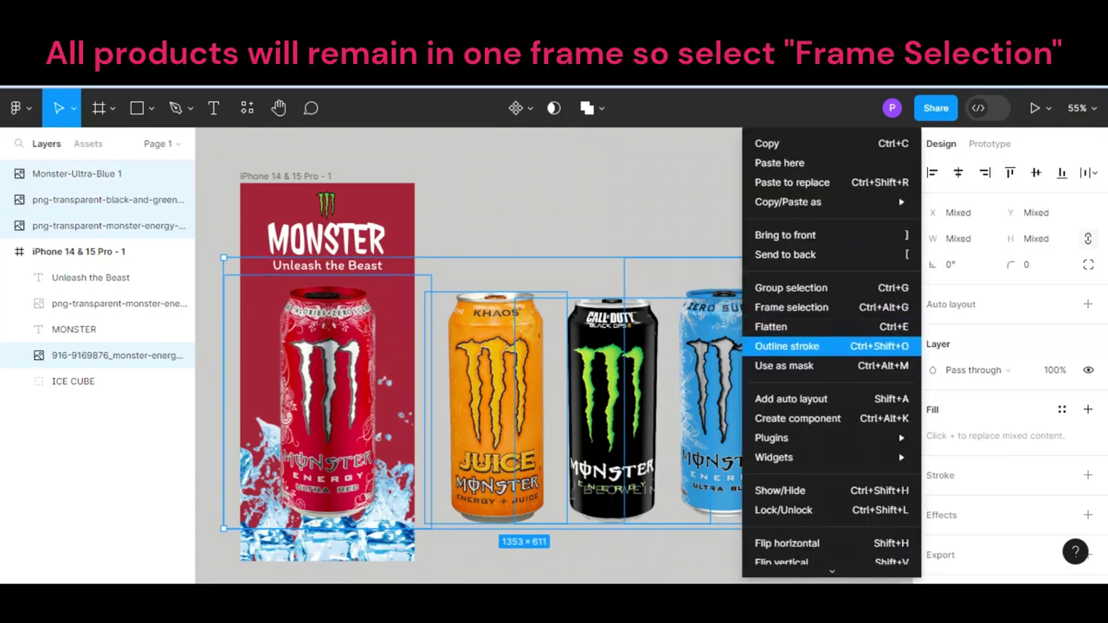
left_click(761, 307)
left_click_drag(605, 407, 606, 418)
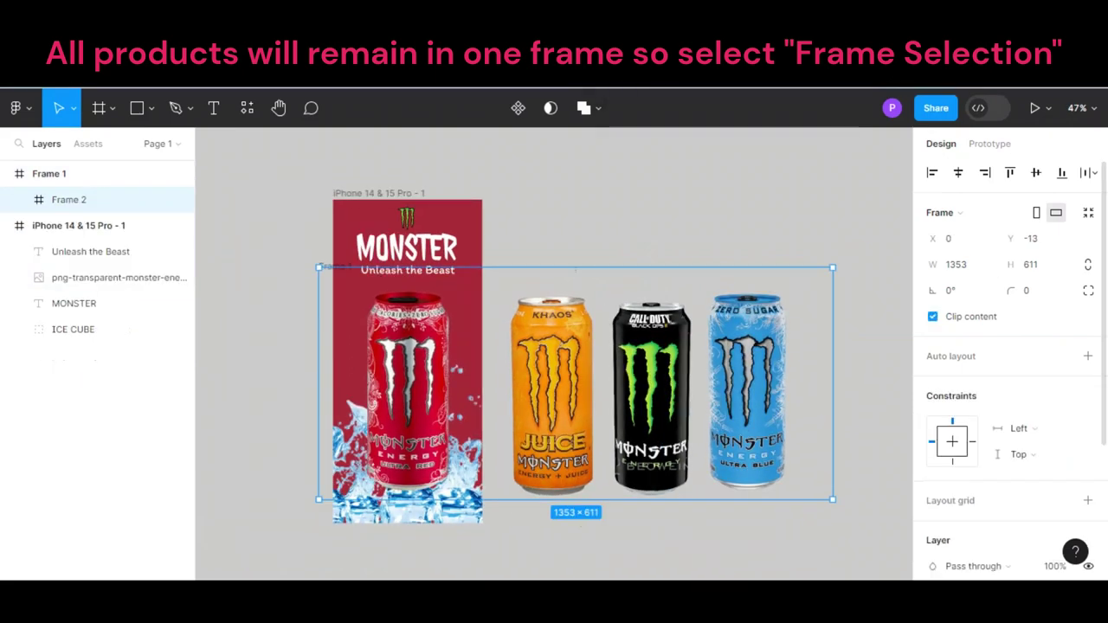
key("Escape")
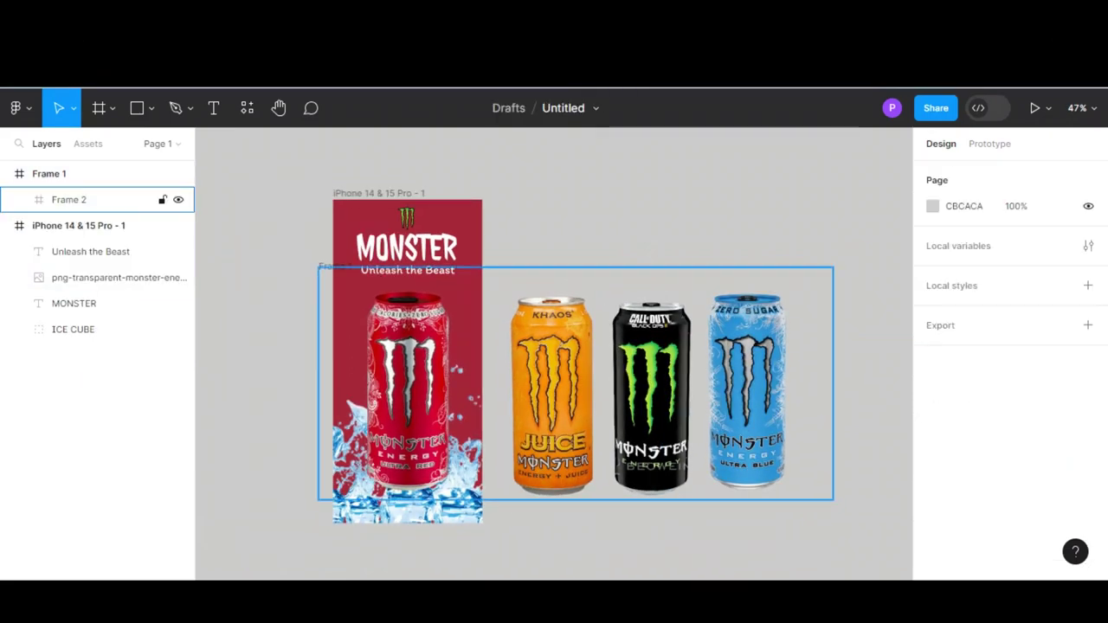
- Shift the can frame left and select the duplicated row of cans
mouse_move(651, 389)
left_mouse_down()
mouse_move(504, 386)
mouse_move(656, 386)
left_mouse_up()
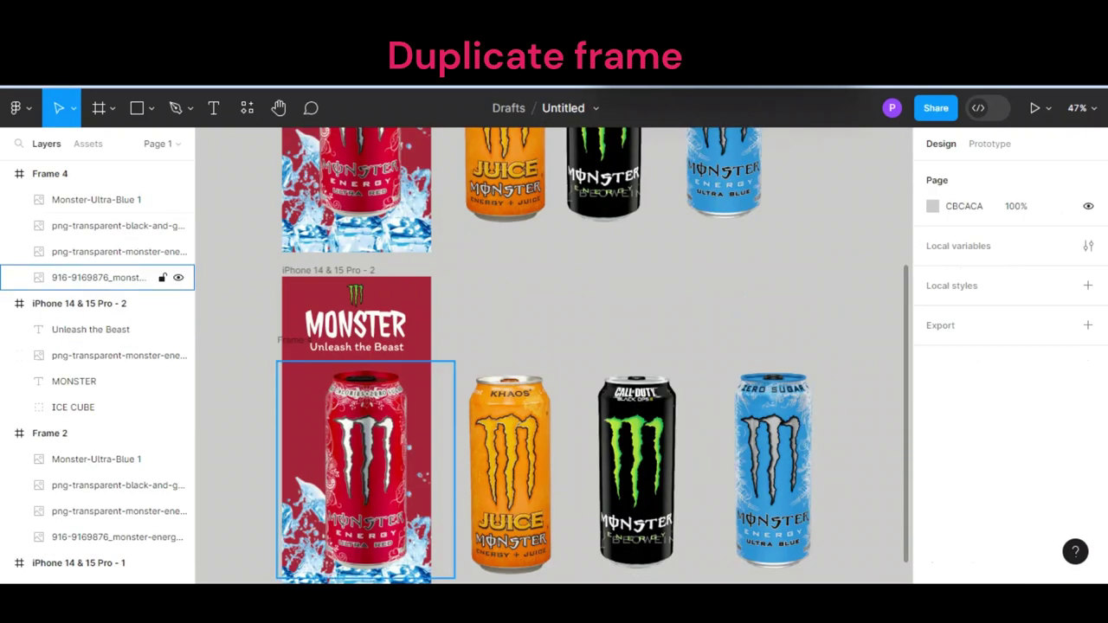
left_click(636, 467)
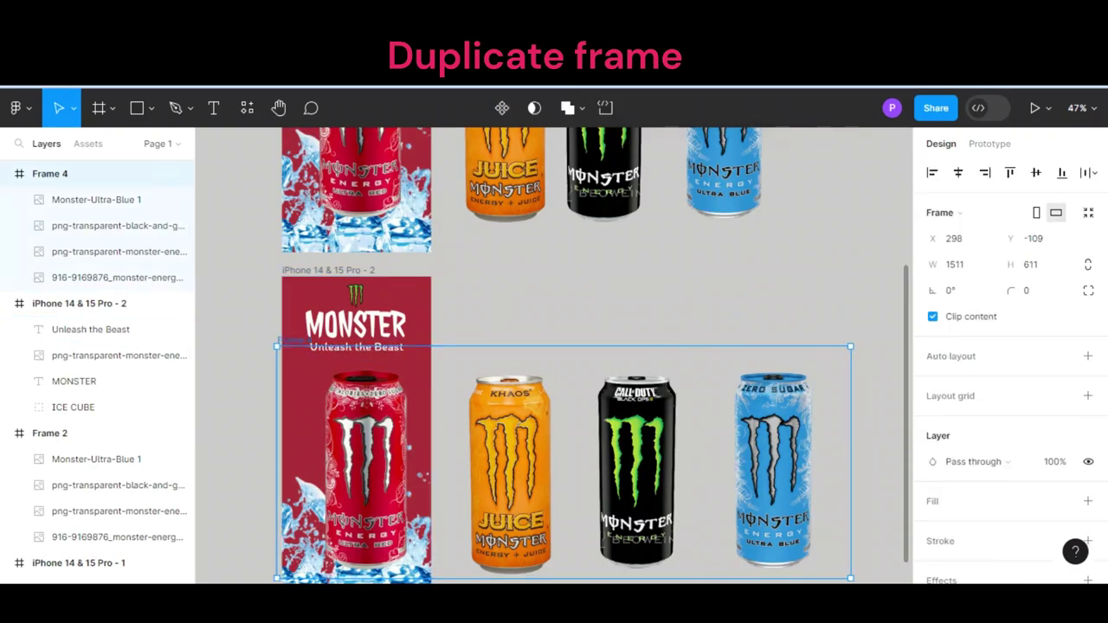
scroll(636, 433, "down", 3)
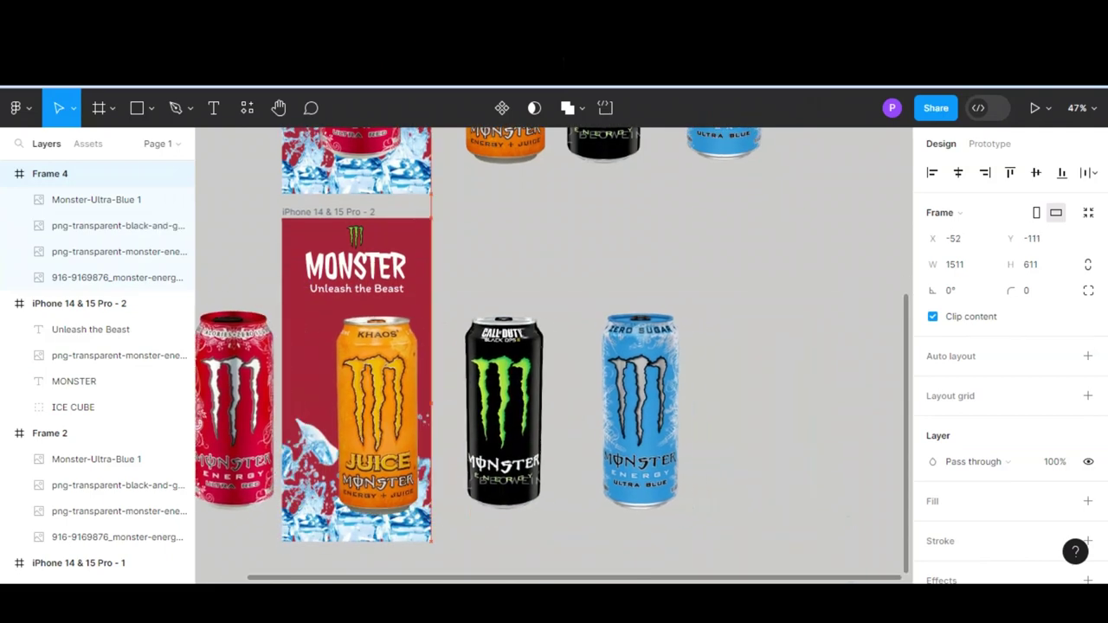
- Shift the copied row so the orange can fills screen two, then shrink and reposition the black can
left_click_drag(636, 415, 485, 418)
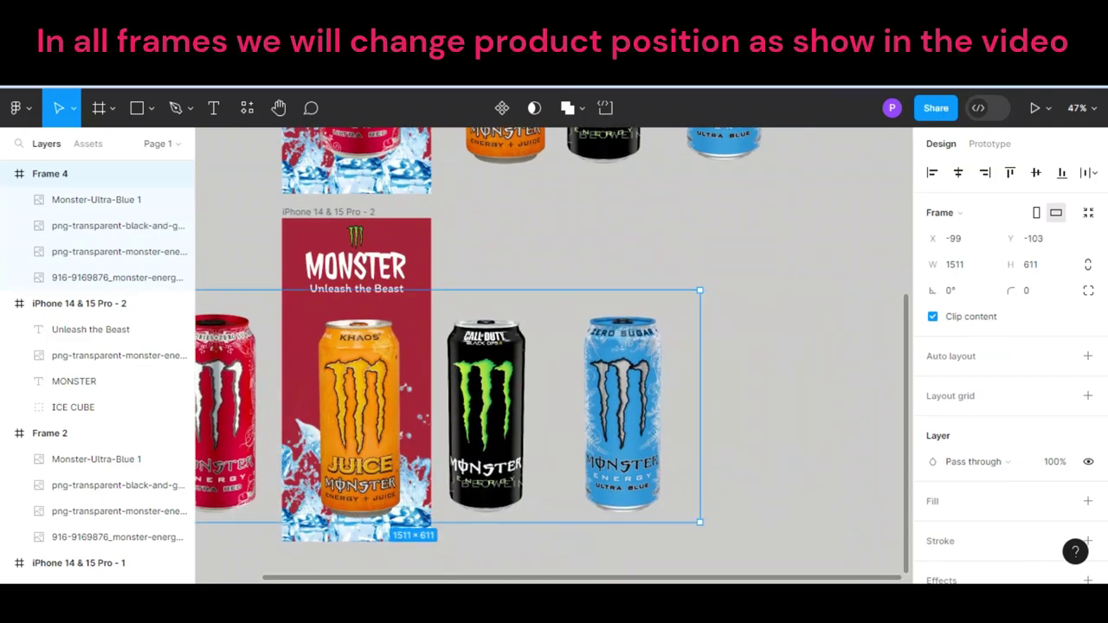
scroll(548, 353, "left", 3)
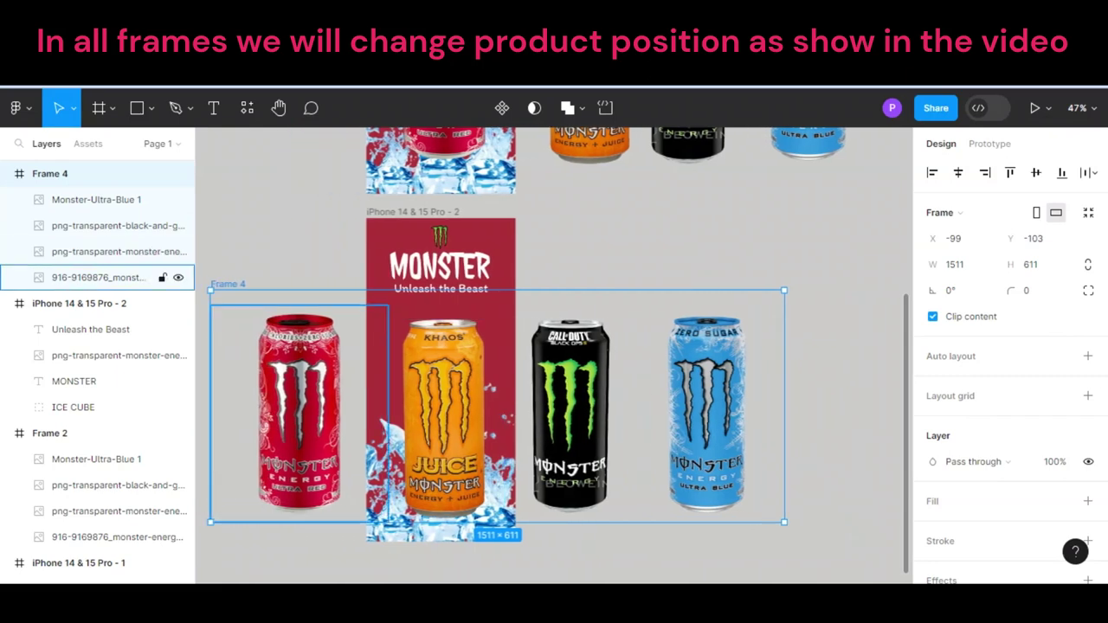
left_click(570, 407)
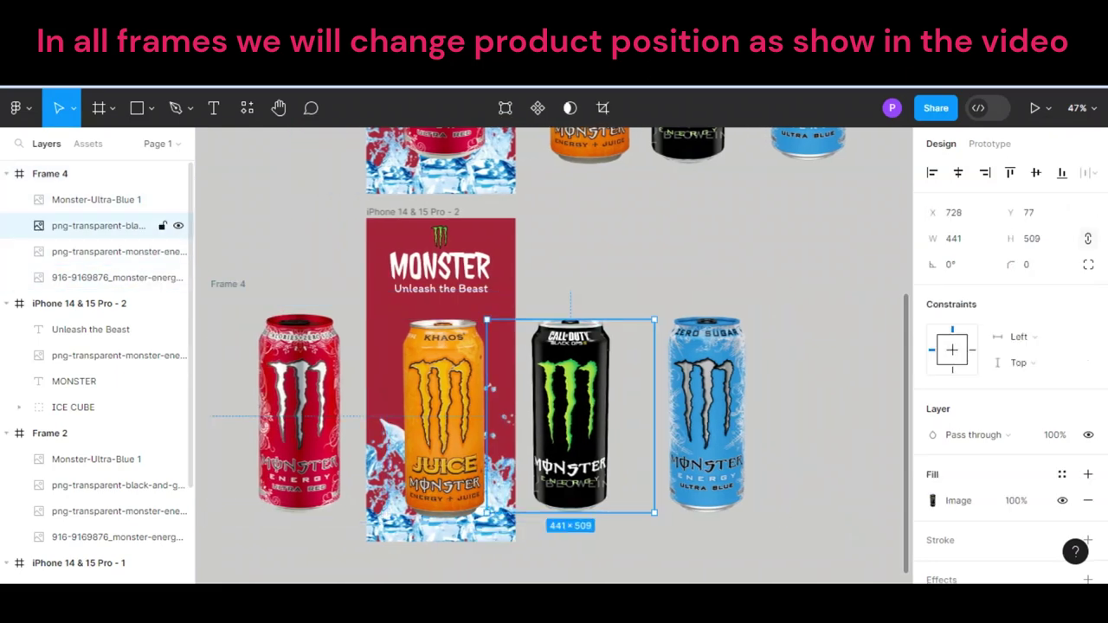
left_click_drag(653, 512, 571, 416)
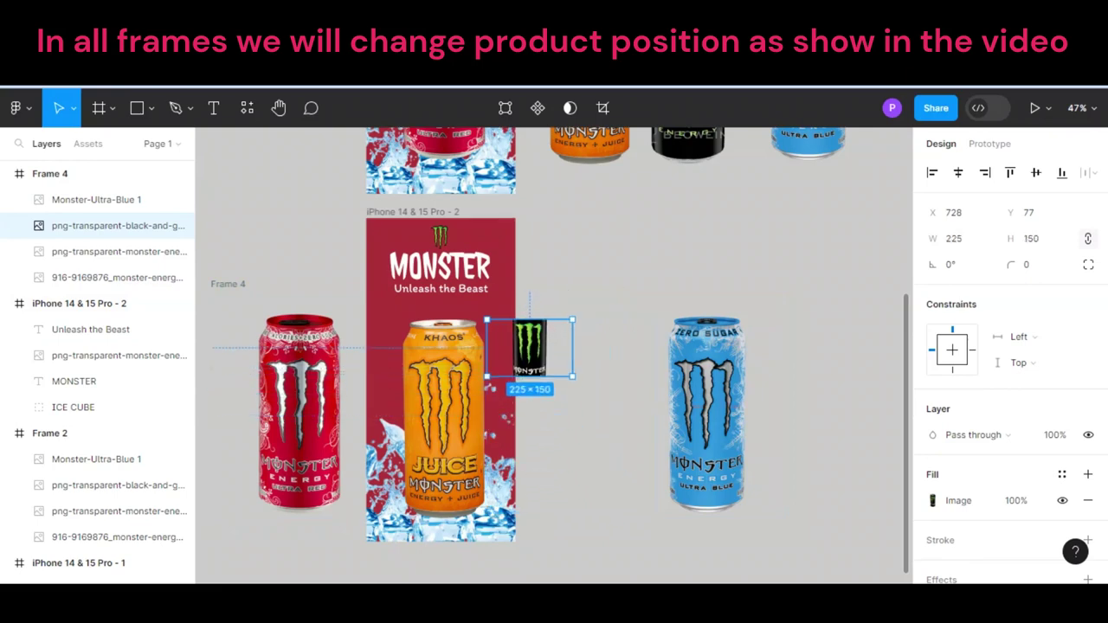
key("ctrl+z")
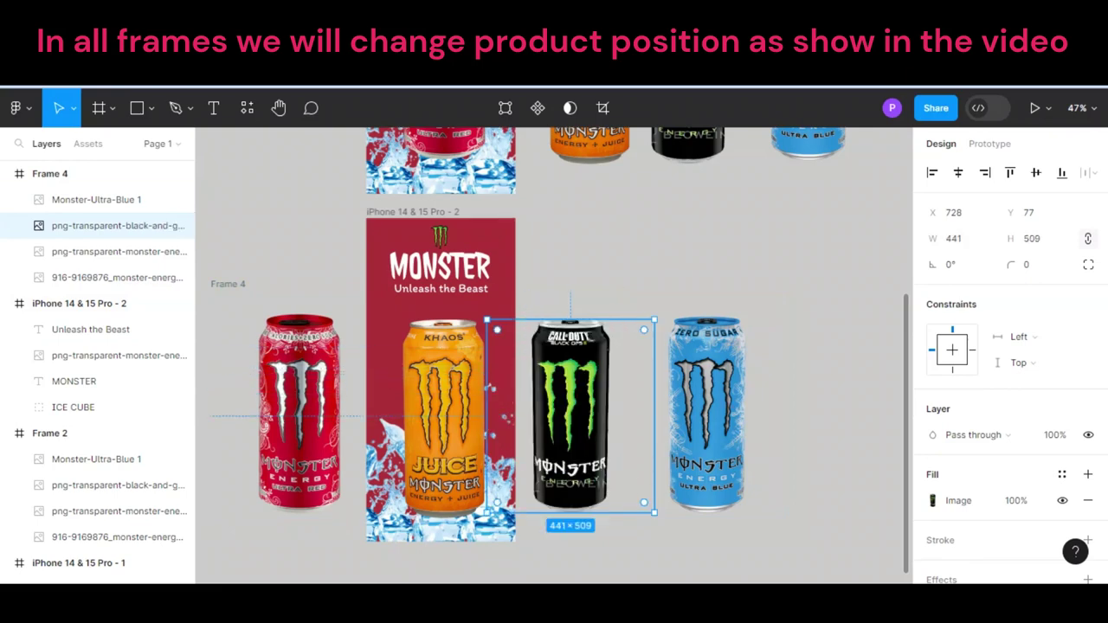
mouse_move(654, 513)
left_mouse_down()
mouse_move(583, 453)
mouse_move(562, 405)
mouse_move(530, 425)
left_mouse_up()
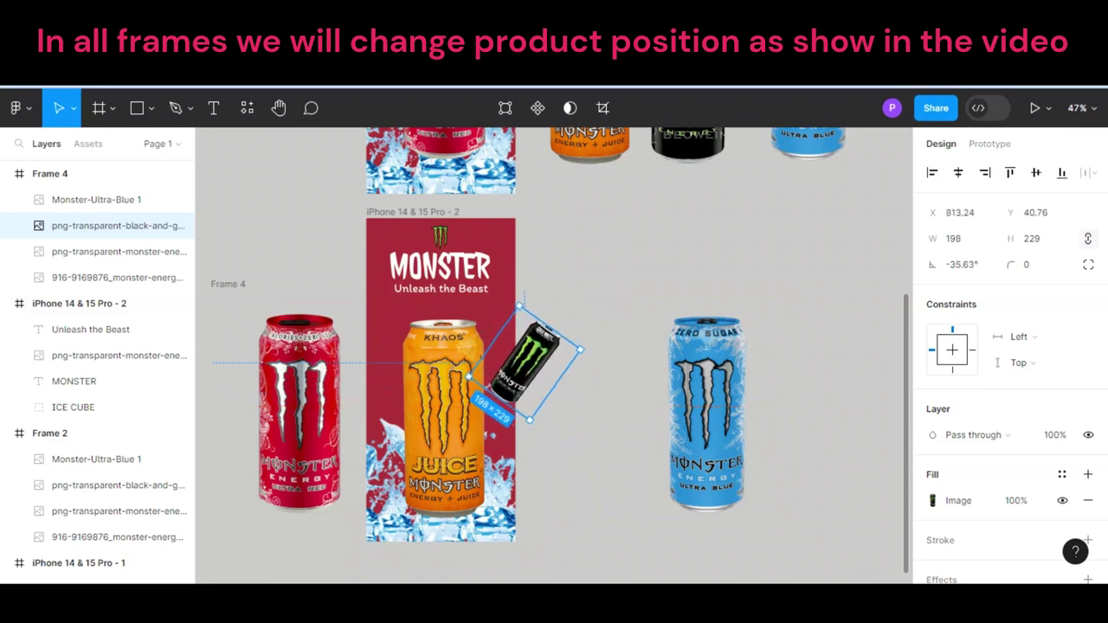
left_click_drag(523, 363, 561, 347)
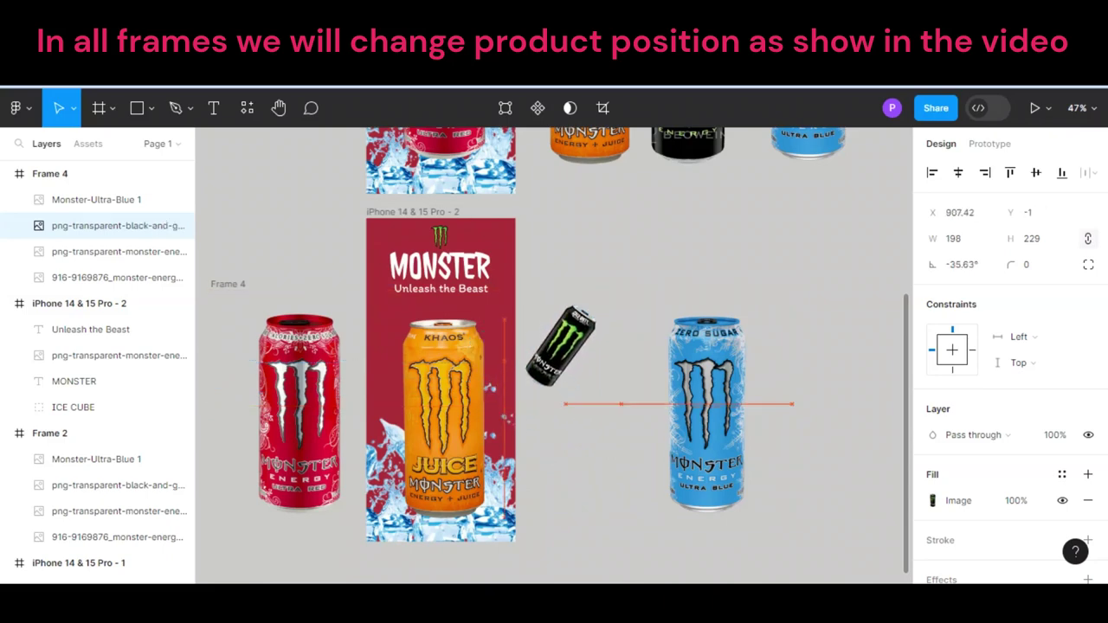
- Shrink and tilt the red can, then nest the row inside the second iPhone frame
double_click(299, 411)
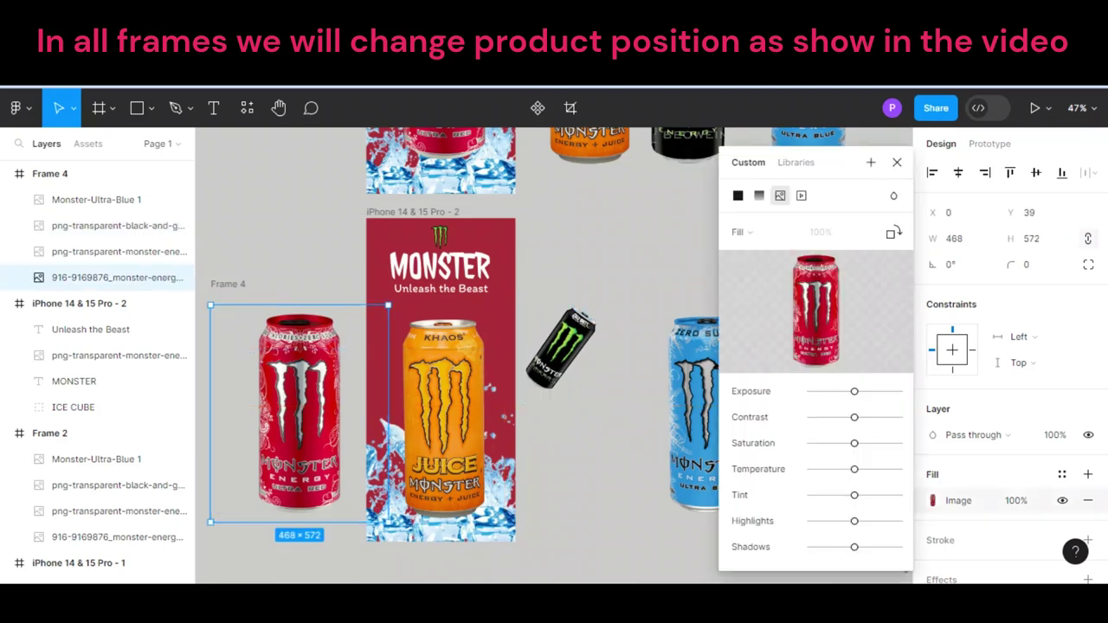
mouse_move(388, 521)
left_mouse_down()
mouse_move(264, 368)
mouse_move(320, 359)
left_mouse_up()
key("Escape")
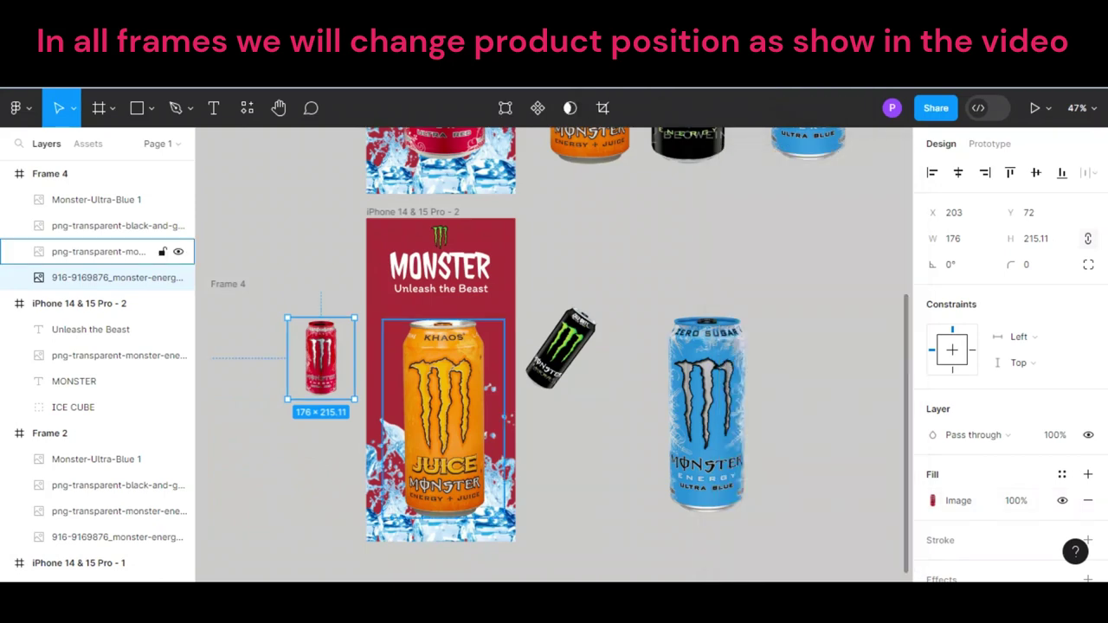
left_click_drag(358, 313, 377, 356)
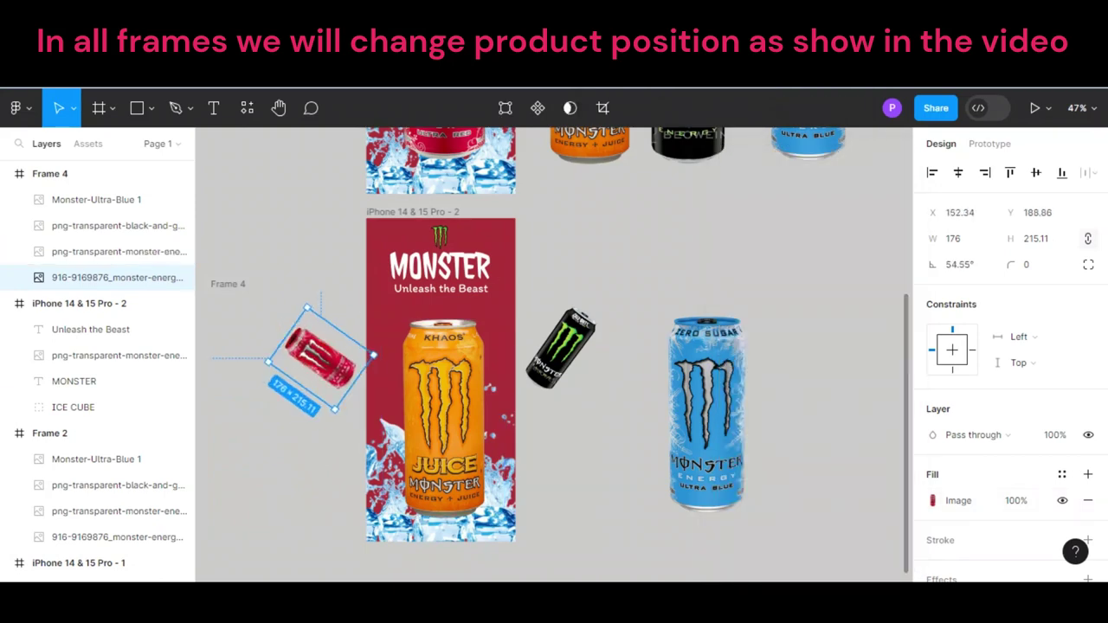
left_click(50, 174)
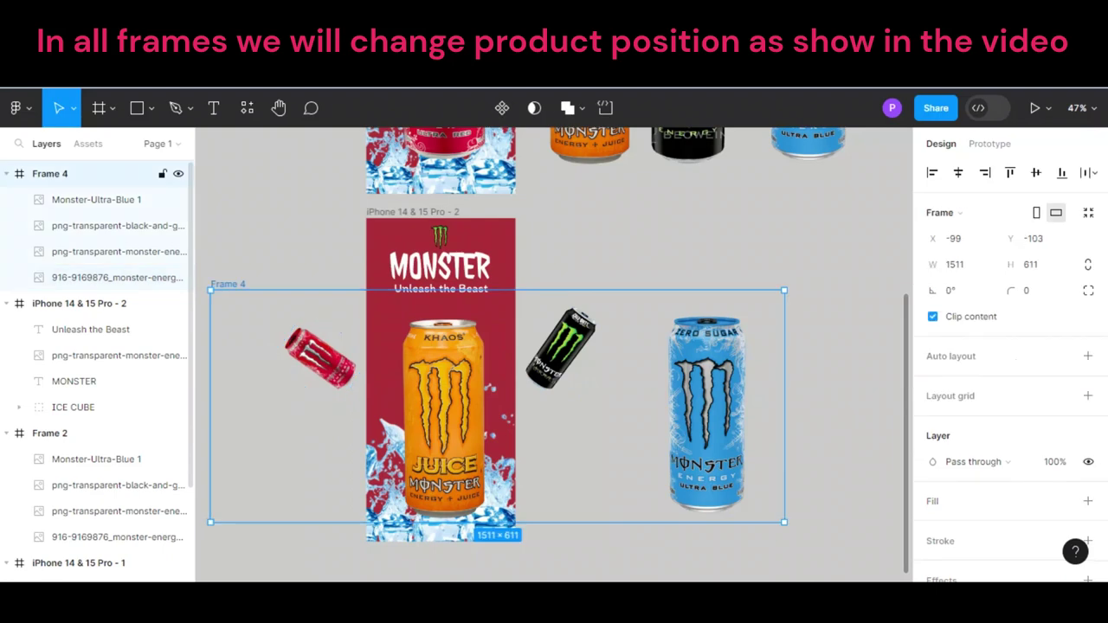
left_click_drag(50, 174, 78, 303)
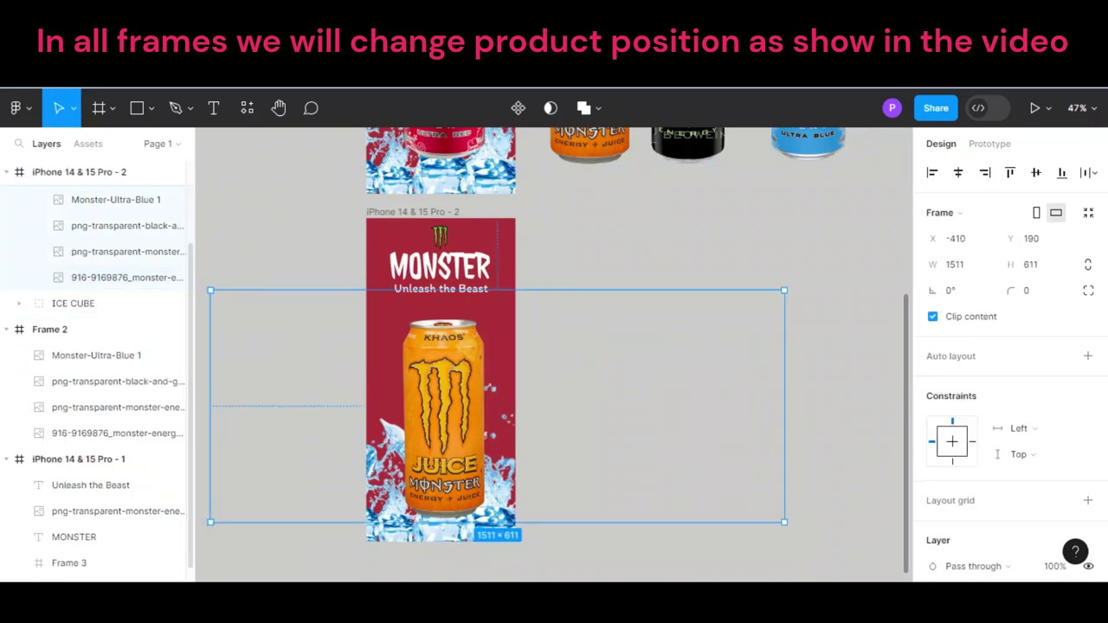
- Duplicate iPhone 14 & 15 Pro - 2 below as a third frame with Clip content off
scroll(100, 384, "down", 1)
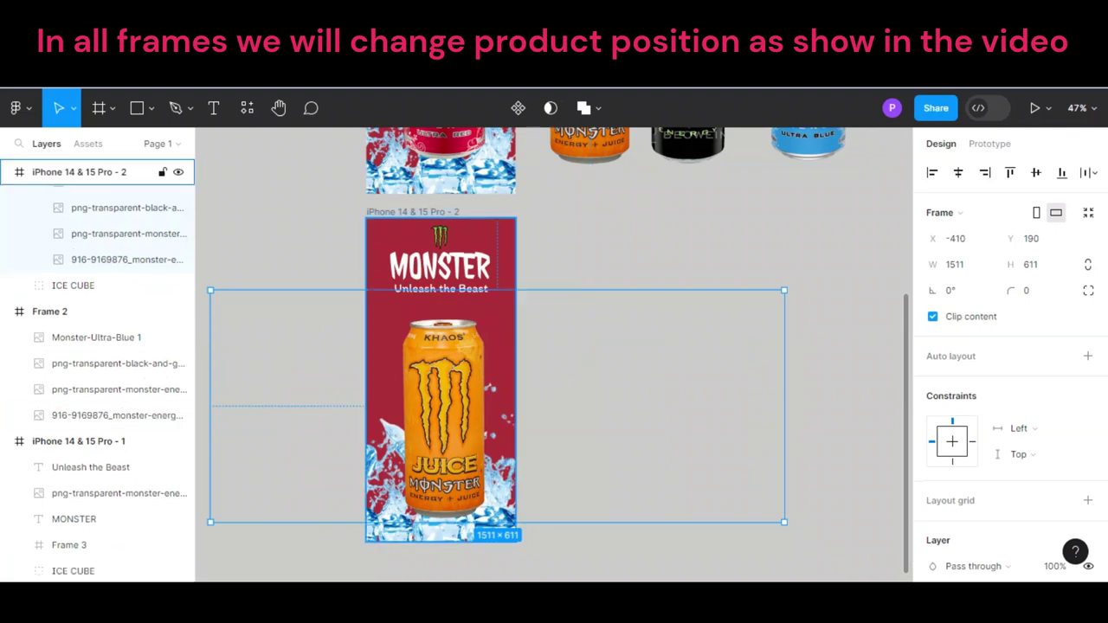
left_click(104, 172)
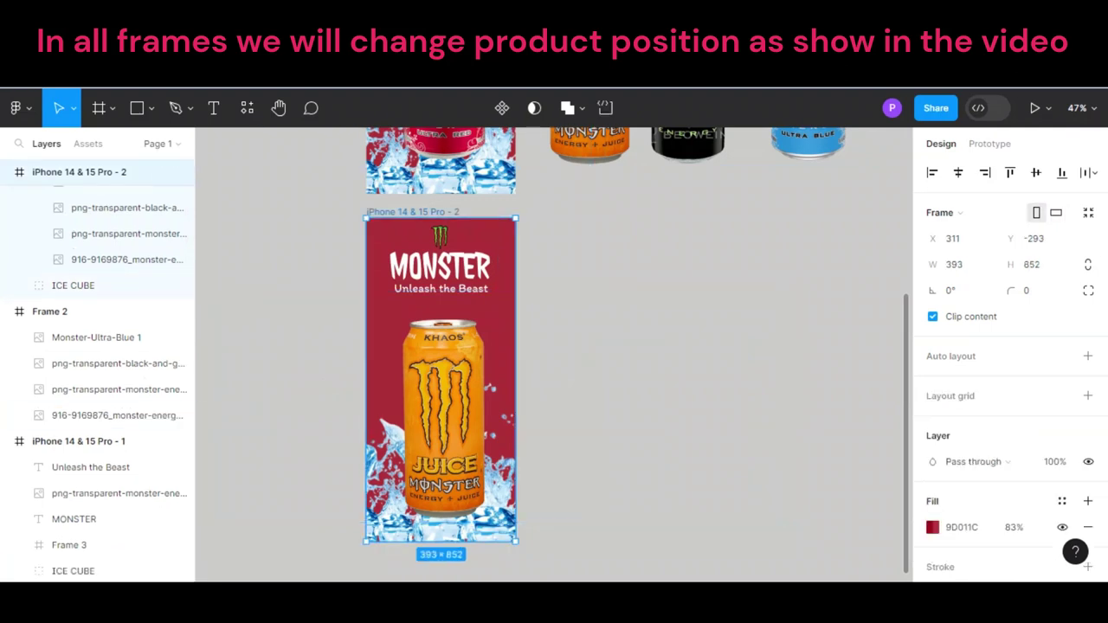
mouse_move(441, 233)
left_mouse_down()
mouse_move(442, 571)
mouse_move(442, 488)
left_mouse_up()
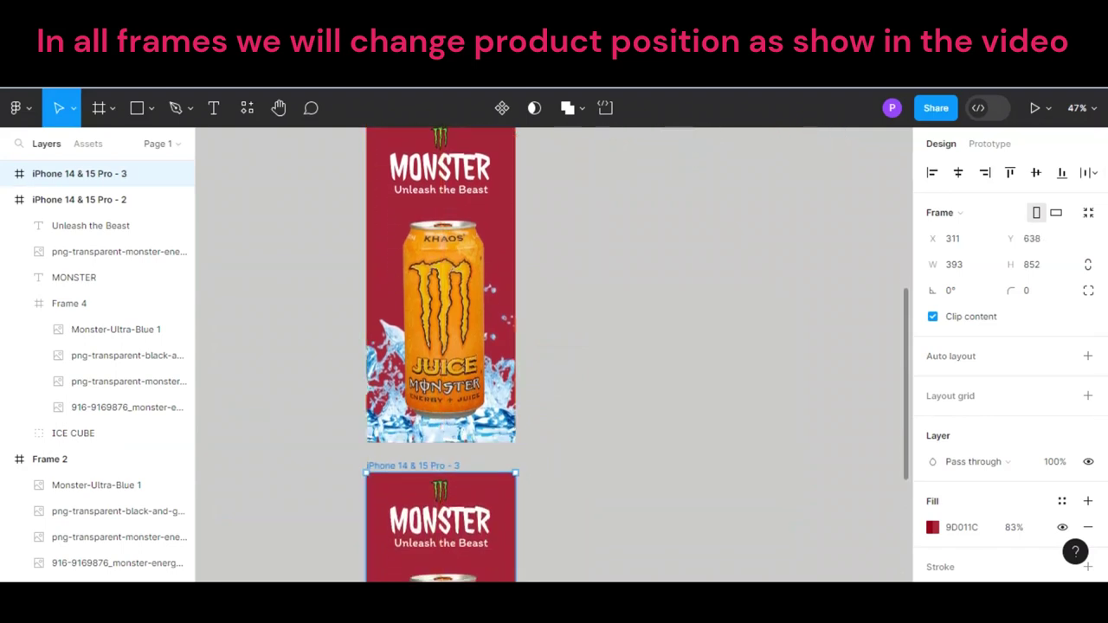
scroll(554, 354, "down", 2)
scroll(554, 355, "down", 4)
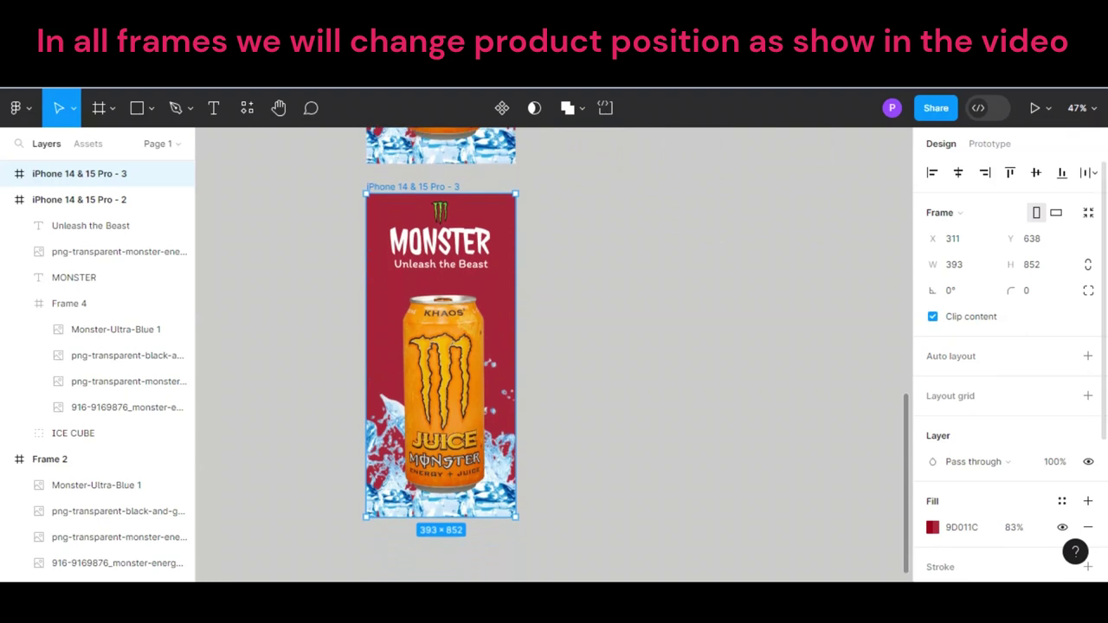
left_click(932, 316)
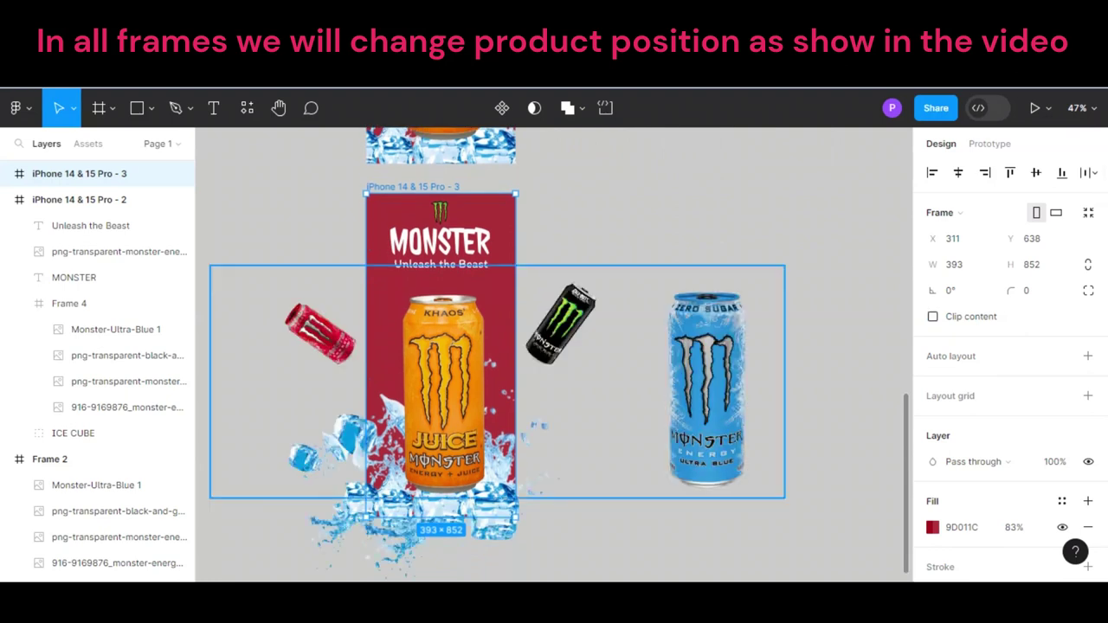
- Shift the can row left and make the black can upright, enlarged and centred on the phone
left_click_drag(705, 389, 571, 394)
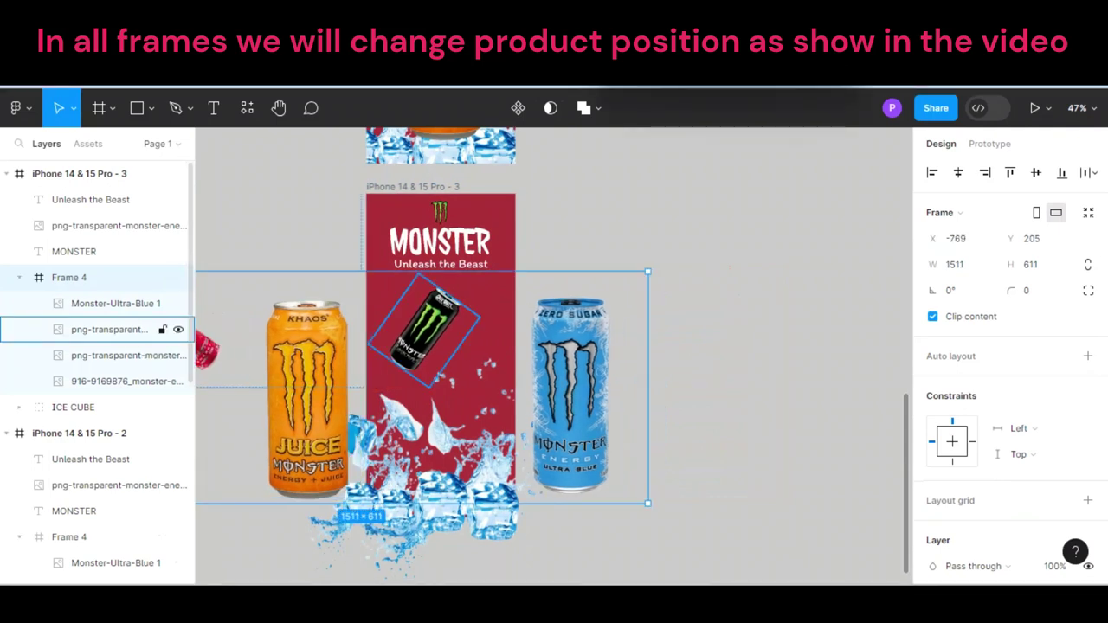
left_click(109, 329)
left_click_drag(484, 318, 464, 284)
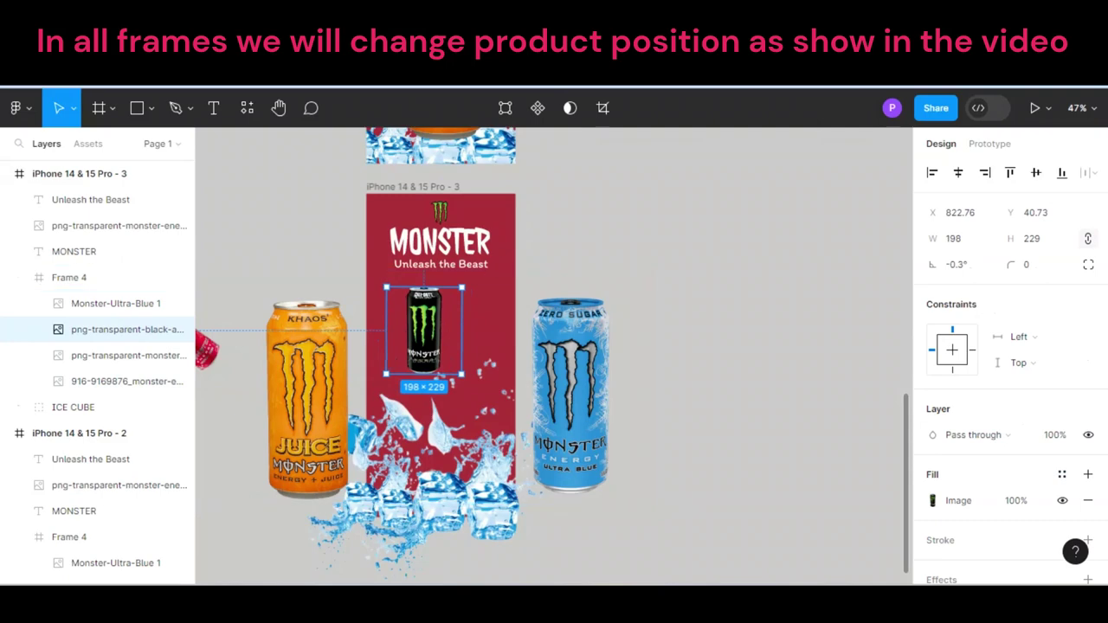
left_click_drag(461, 374, 543, 471)
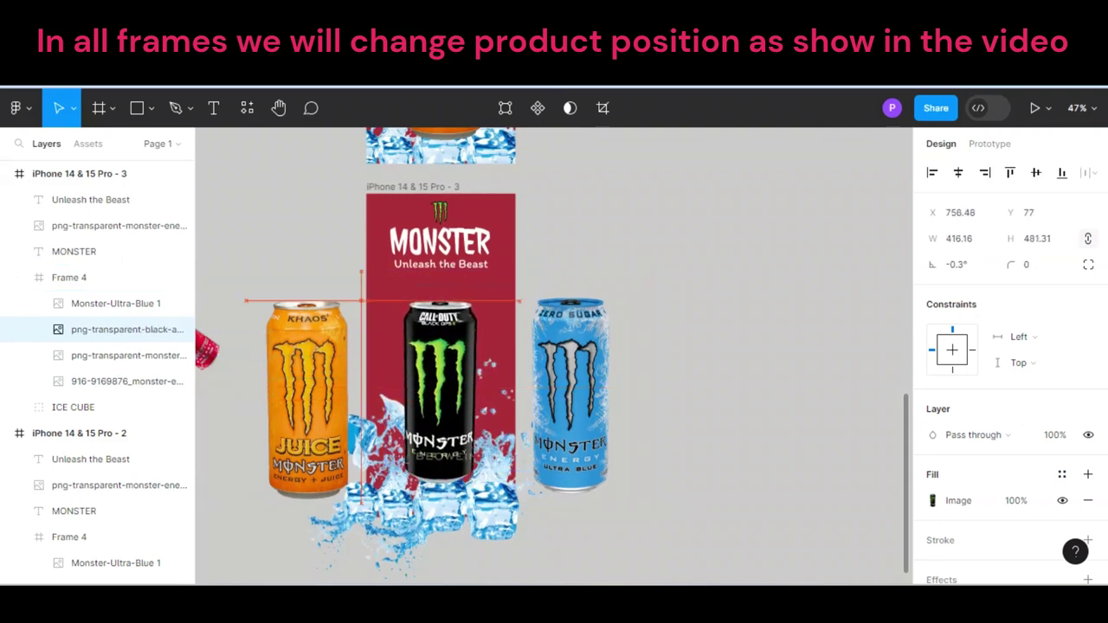
left_click_drag(467, 381, 440, 394)
left_click_drag(520, 300, 529, 289)
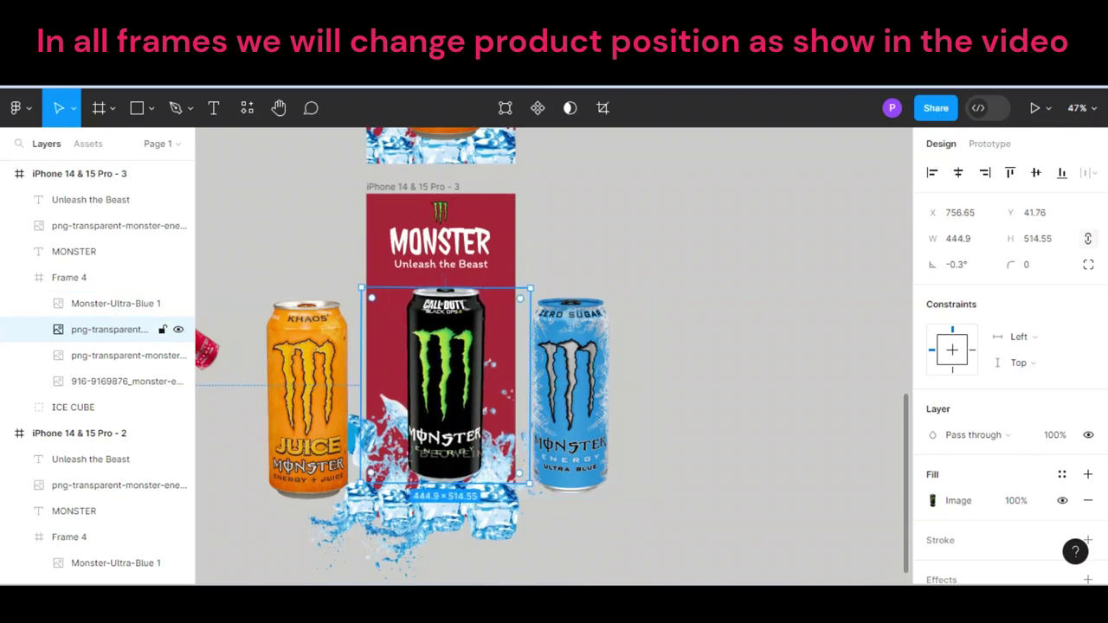
left_click_drag(445, 381, 437, 380)
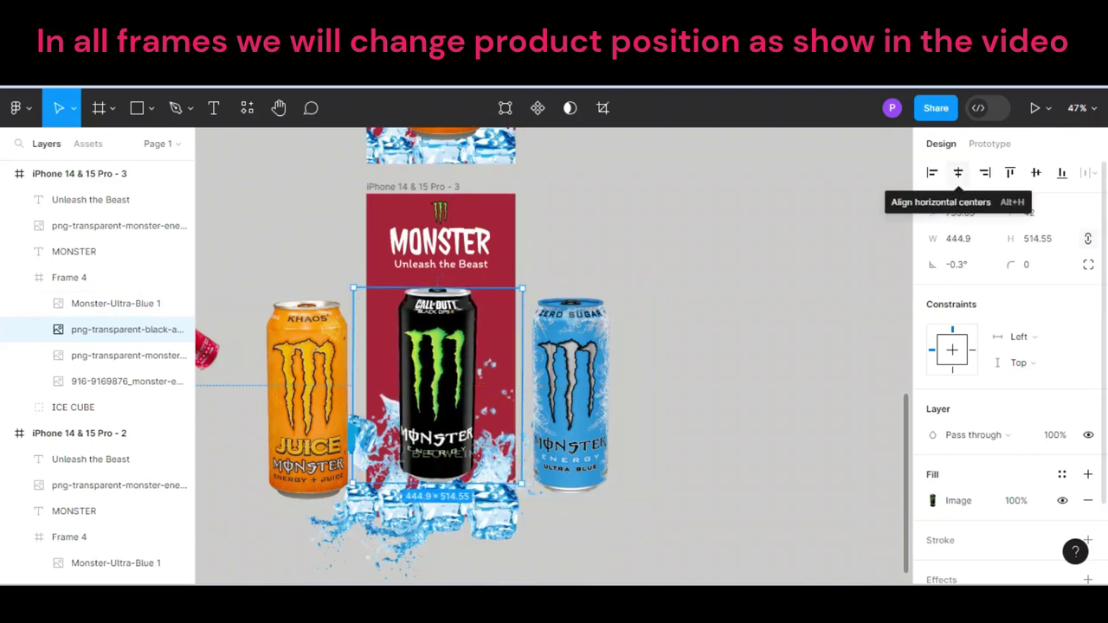
left_click(958, 172)
key("ctrl+z")
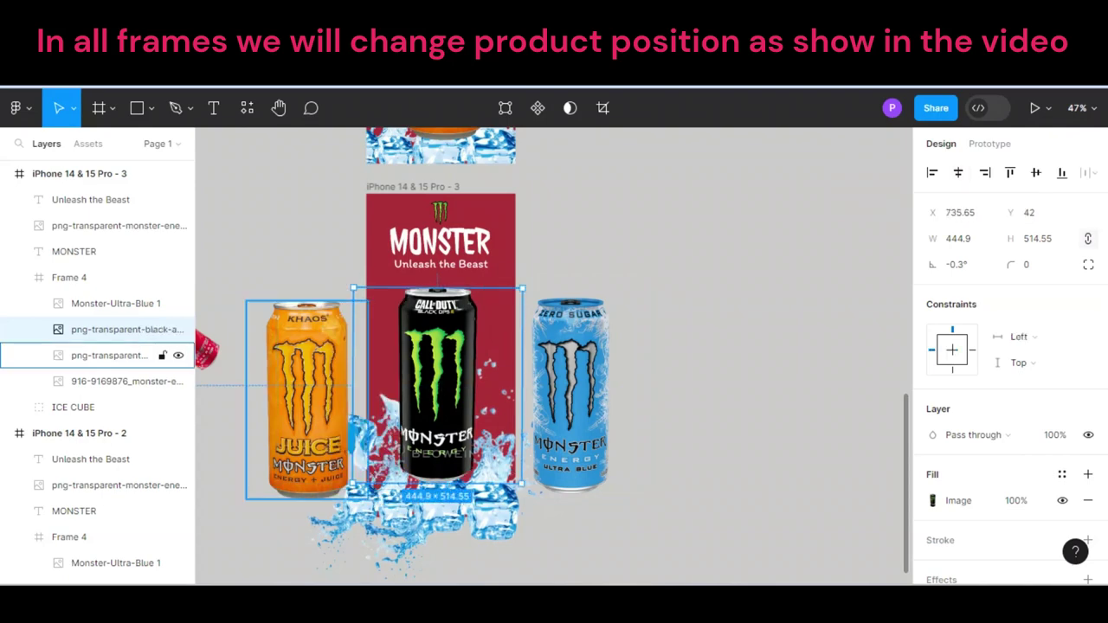
- Shrink the orange can to 120×195 and tilt it left of the phone
left_click(109, 355)
mouse_move(368, 499)
left_mouse_down()
mouse_move(305, 395)
mouse_move(299, 355)
left_mouse_up()
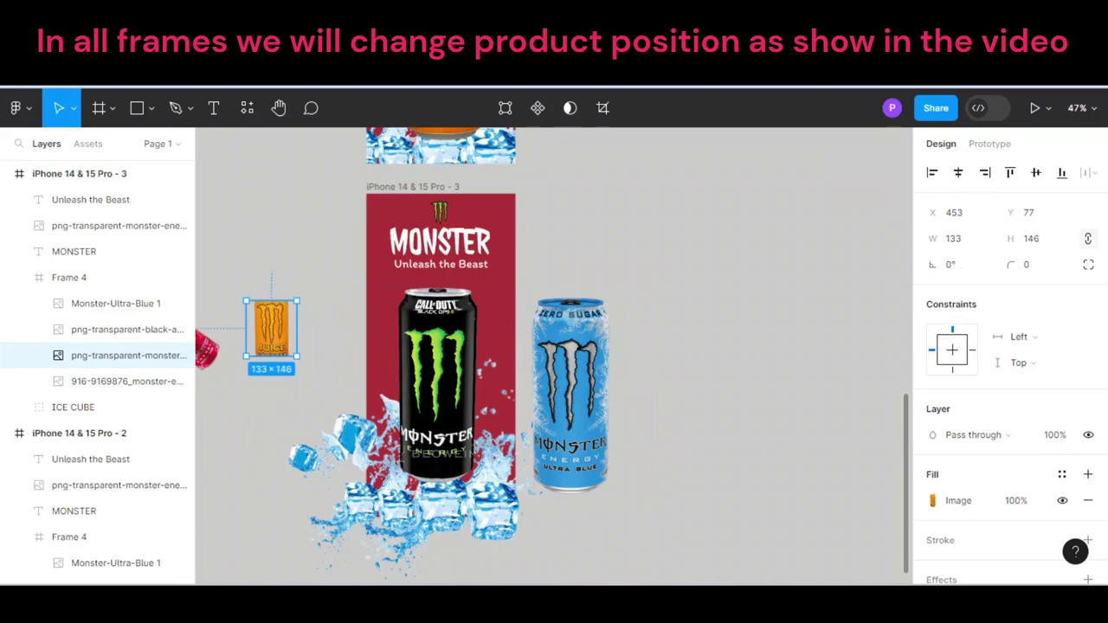
key("ctrl+z")
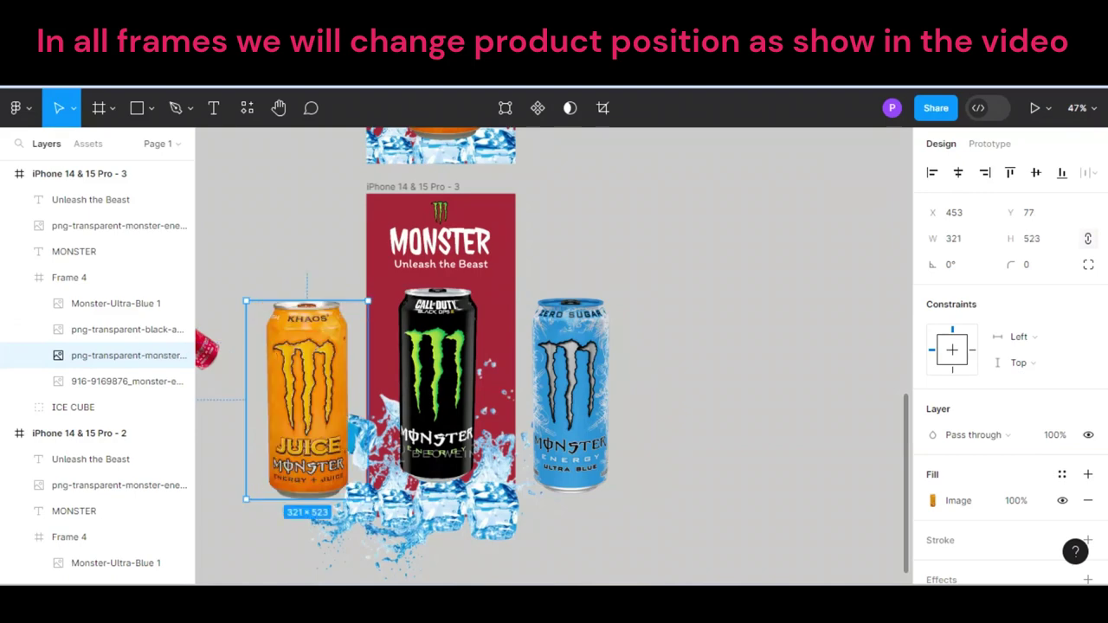
left_click_drag(367, 500, 292, 374)
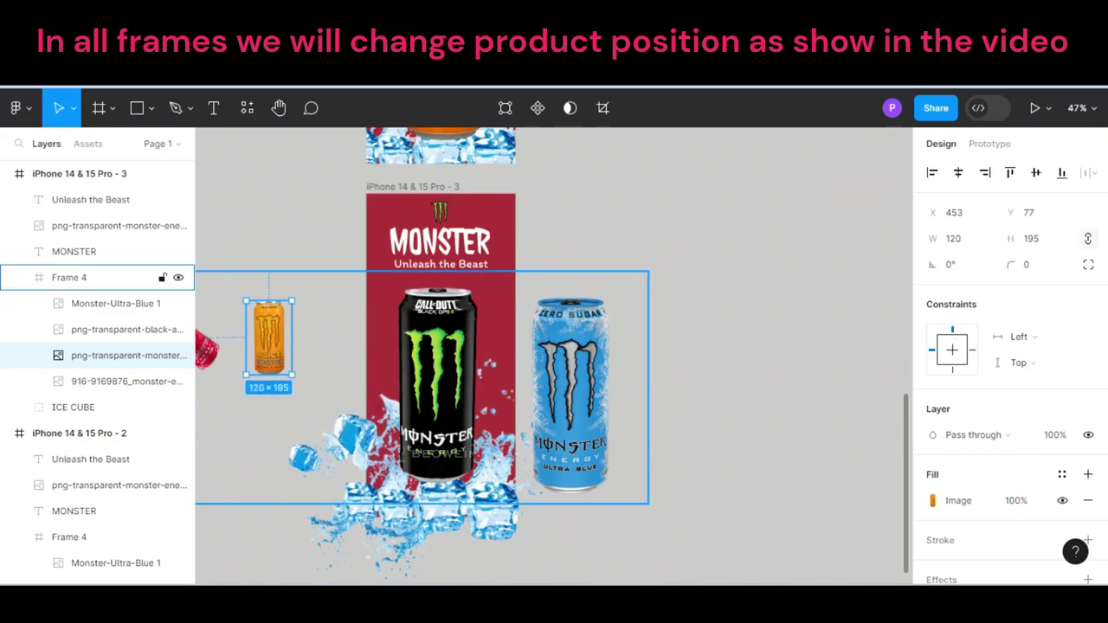
left_click_drag(300, 383, 322, 330)
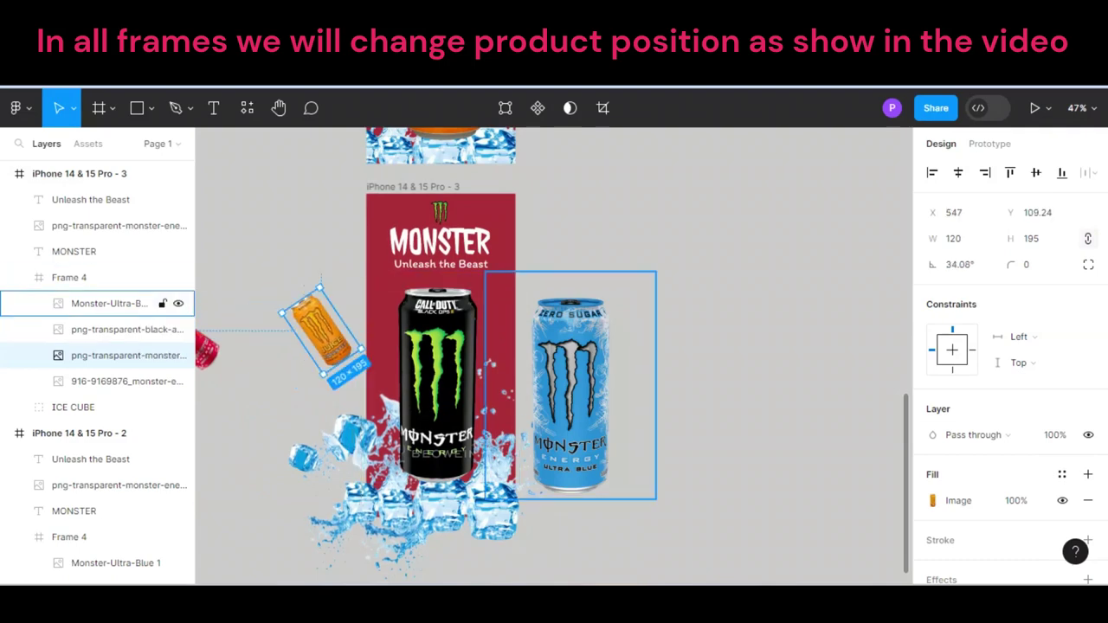
- Shrink the blue can and tilt it about -19° on the phone's right edge
left_click(571, 390)
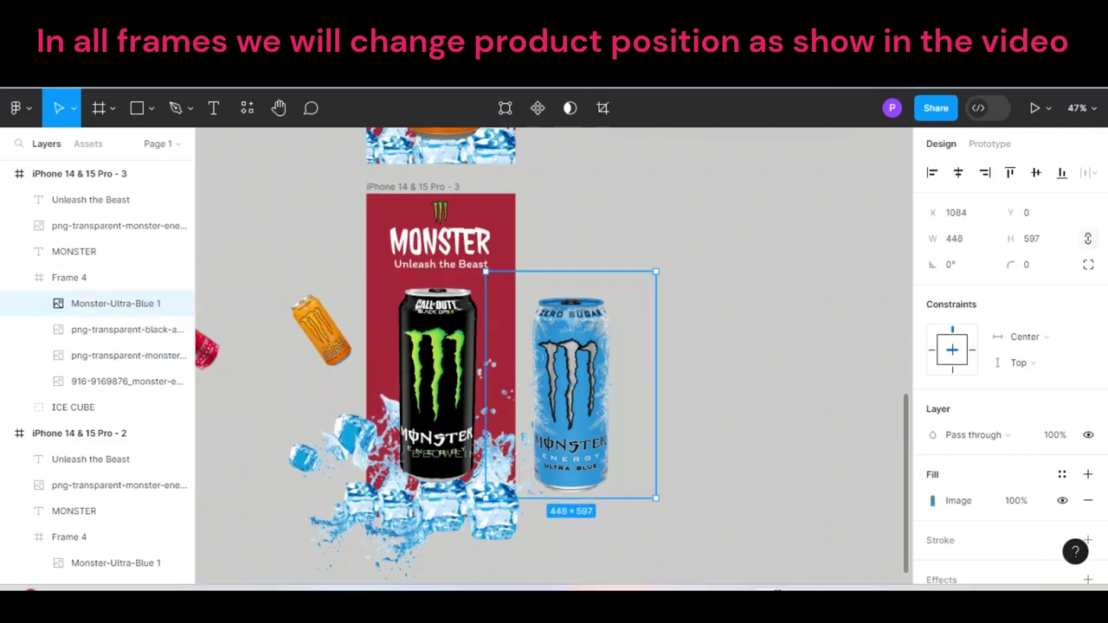
mouse_move(485, 498)
left_mouse_down()
mouse_move(586, 381)
mouse_move(596, 350)
left_mouse_up()
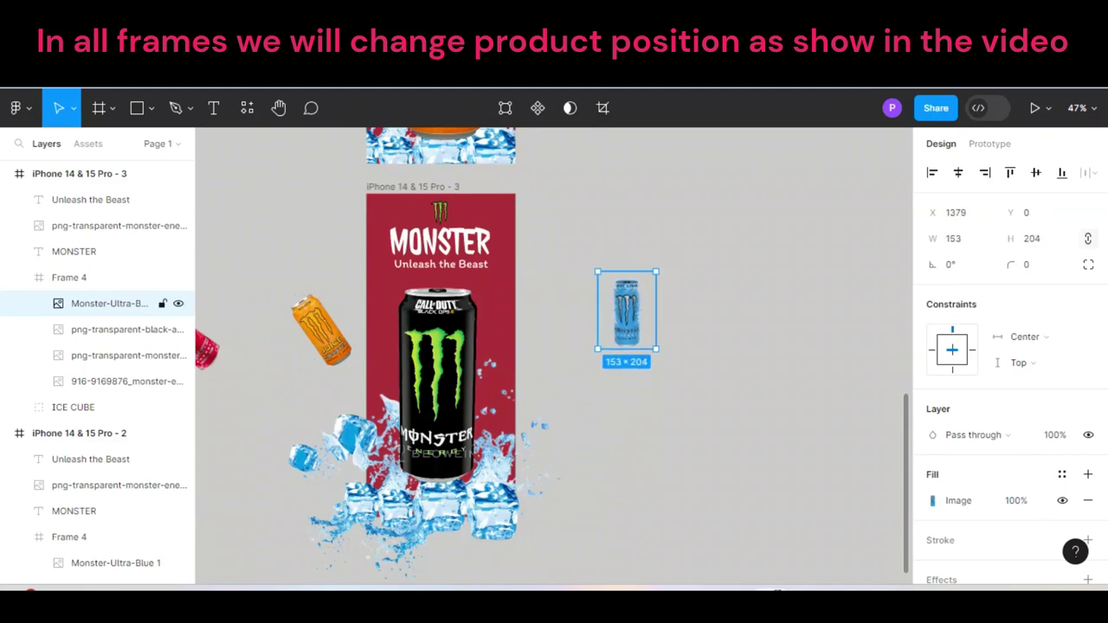
left_click_drag(626, 310, 554, 324)
left_click_drag(589, 369, 572, 378)
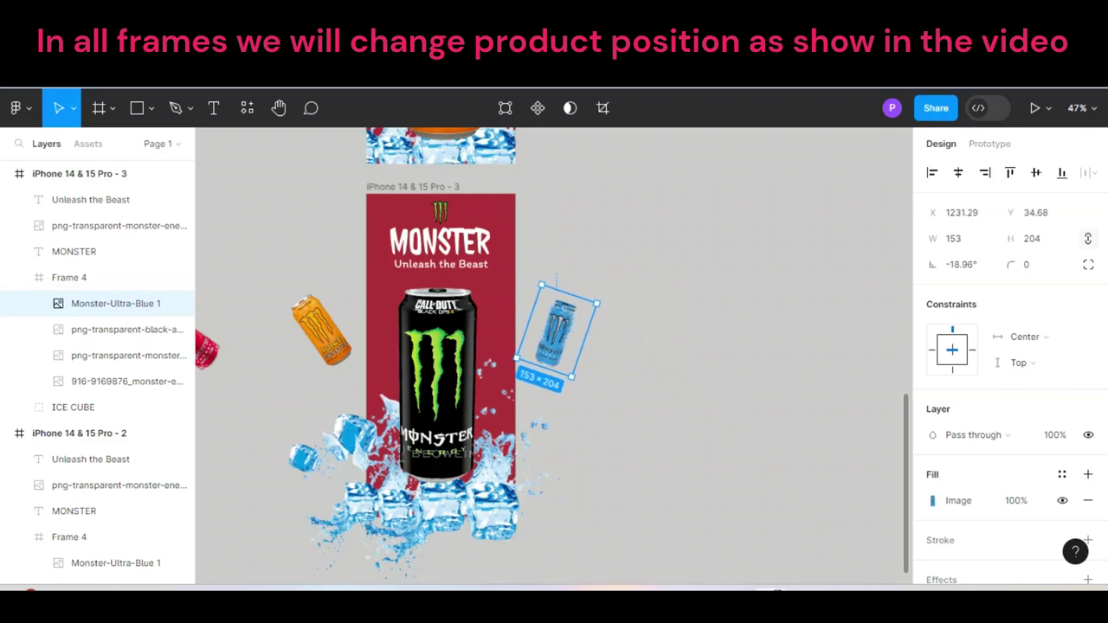
left_click_drag(561, 334, 559, 327)
scroll(551, 356, "down", 2)
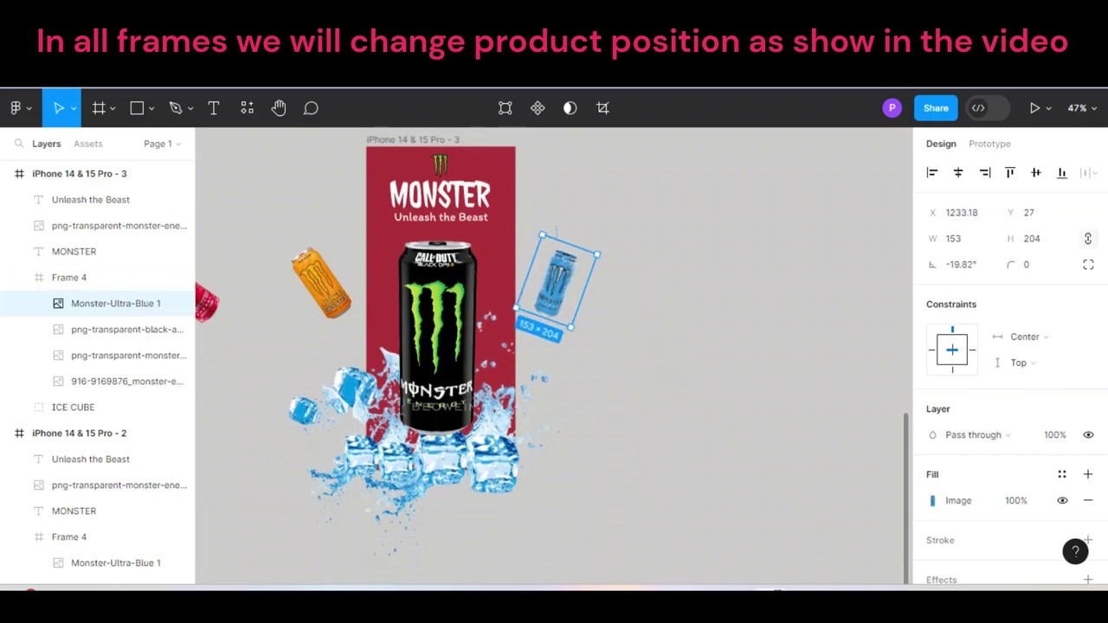
- Duplicate the third iPhone frame as a fourth below it and shift its can row left
key("Escape")
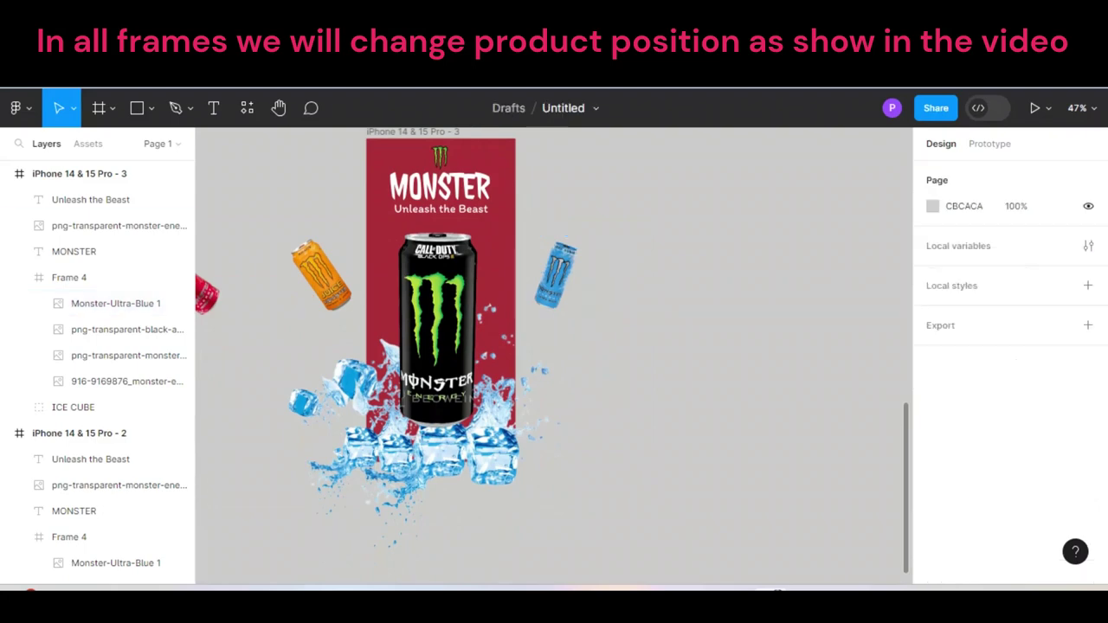
left_click(78, 173)
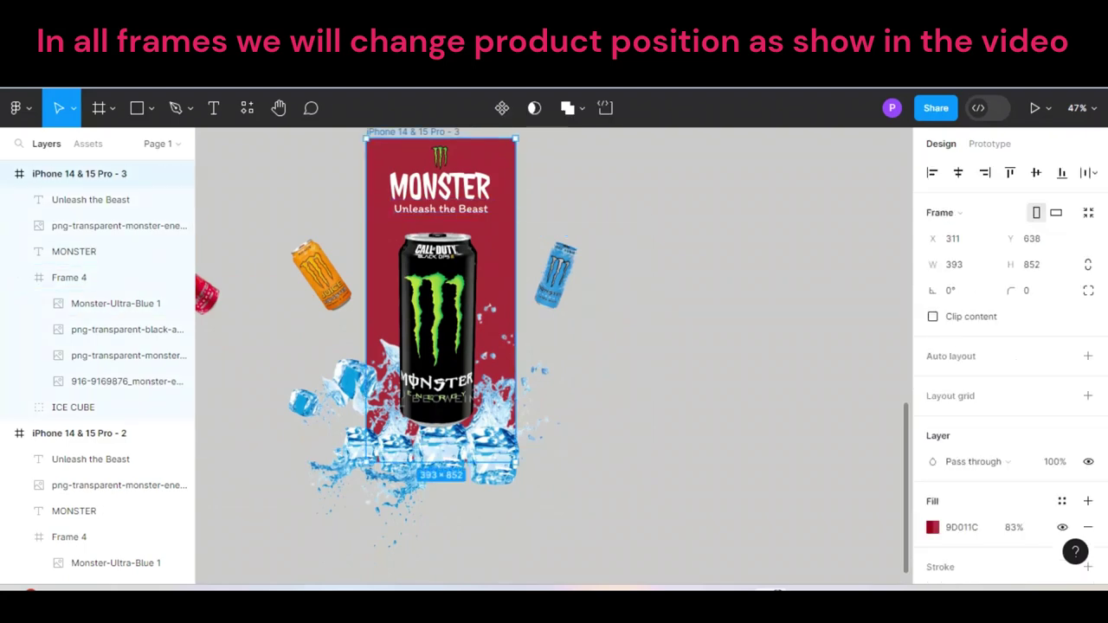
key("ctrl+d")
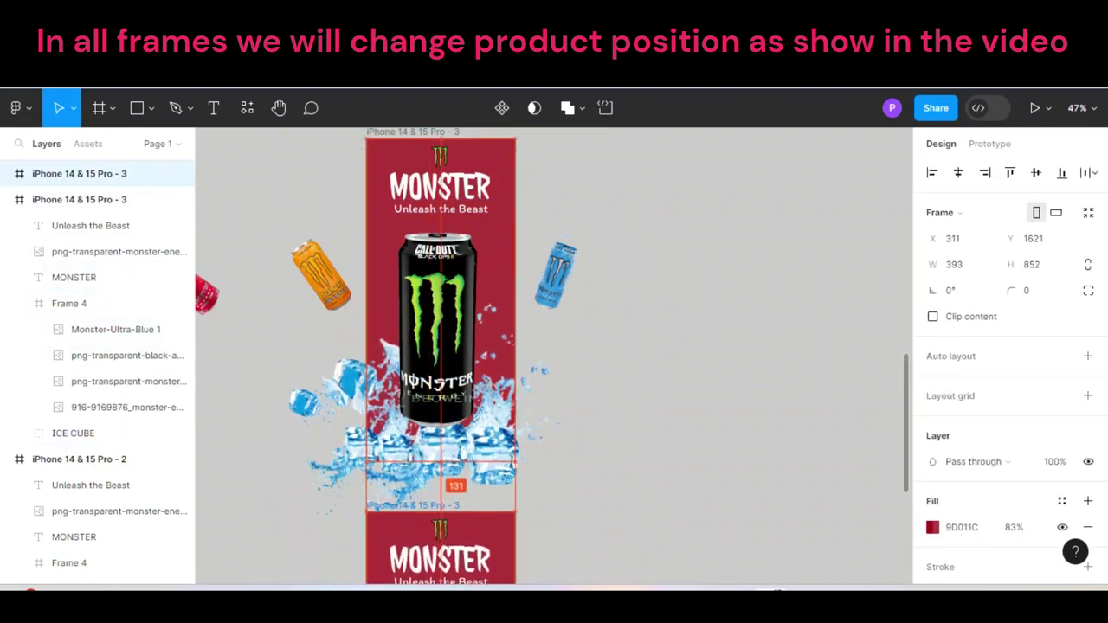
left_click_drag(441, 547, 440, 543)
scroll(441, 346, "down", 5)
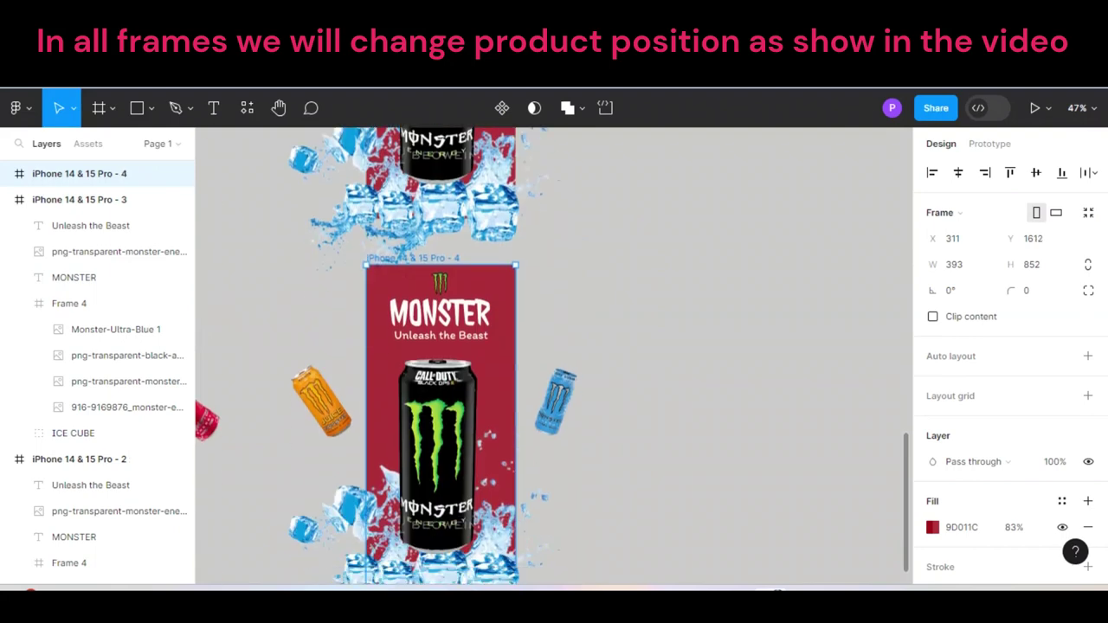
scroll(441, 346, "down", 2)
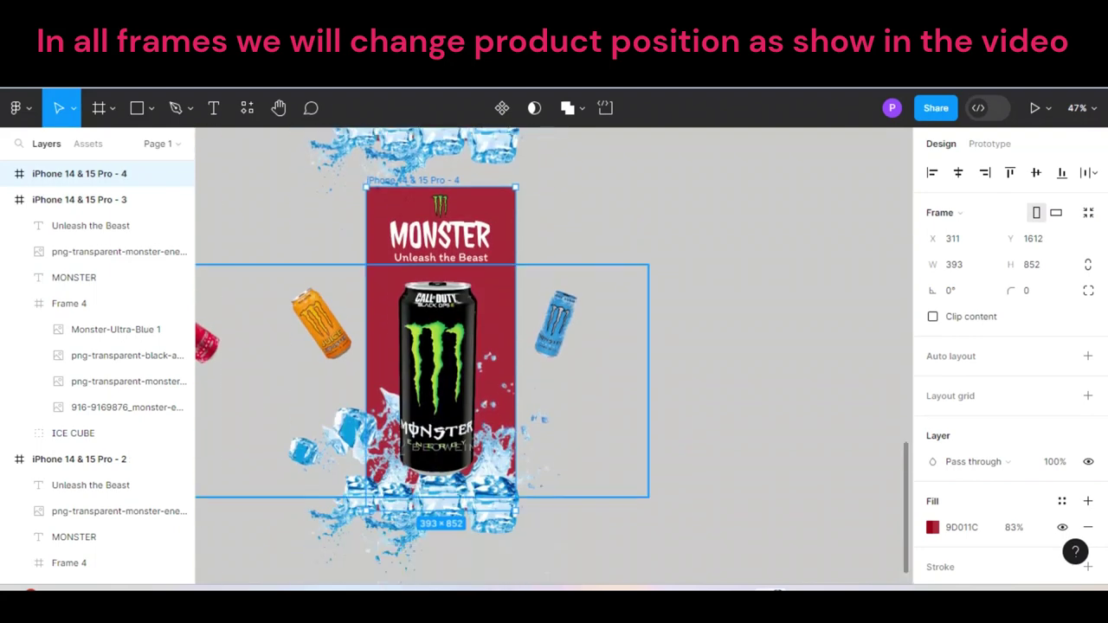
mouse_move(437, 380)
left_mouse_down()
mouse_move(300, 383)
mouse_move(269, 373)
mouse_move(300, 384)
left_mouse_up()
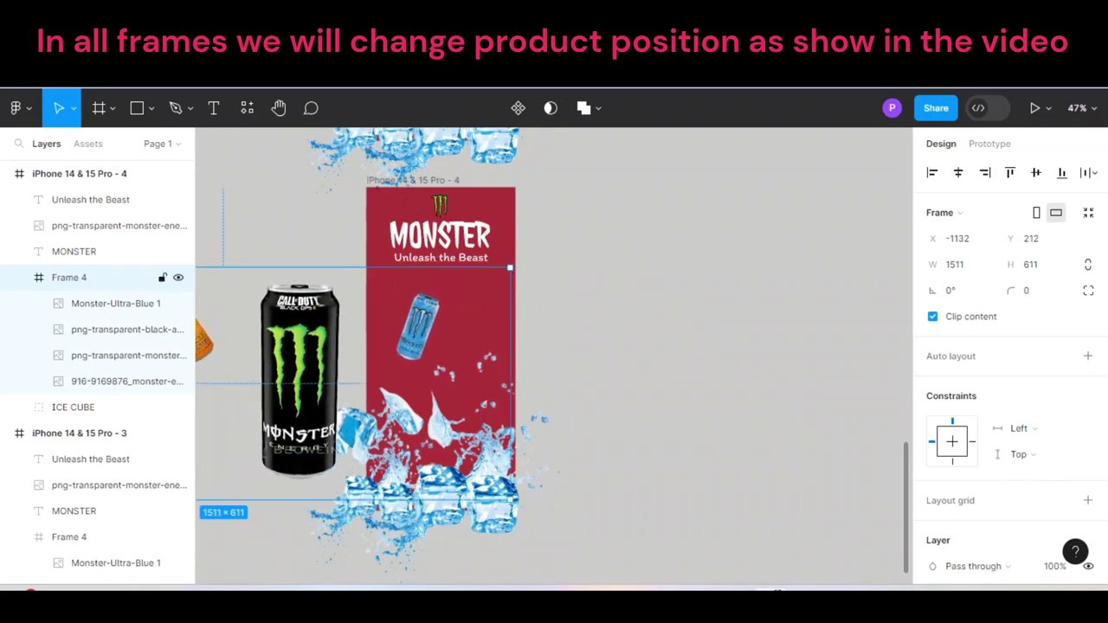
- Shrink the black can, then make the blue can upright, enlarged to 447.91×597.21 and centred
left_click(127, 329)
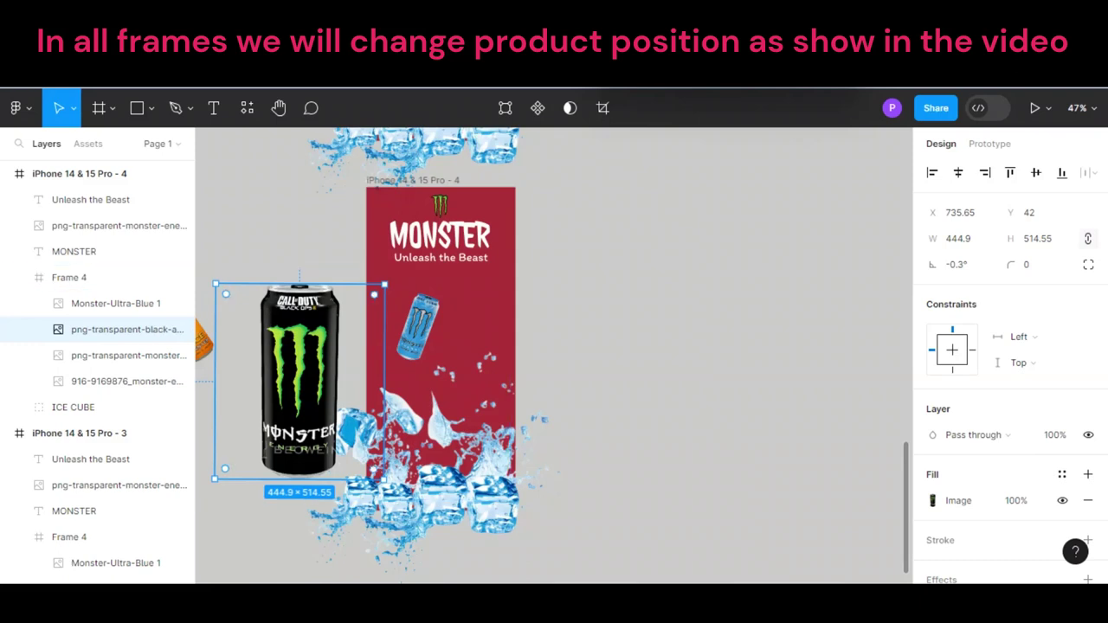
mouse_move(385, 478)
left_mouse_down()
mouse_move(283, 358)
mouse_move(302, 341)
mouse_move(291, 323)
mouse_move(324, 329)
left_mouse_up()
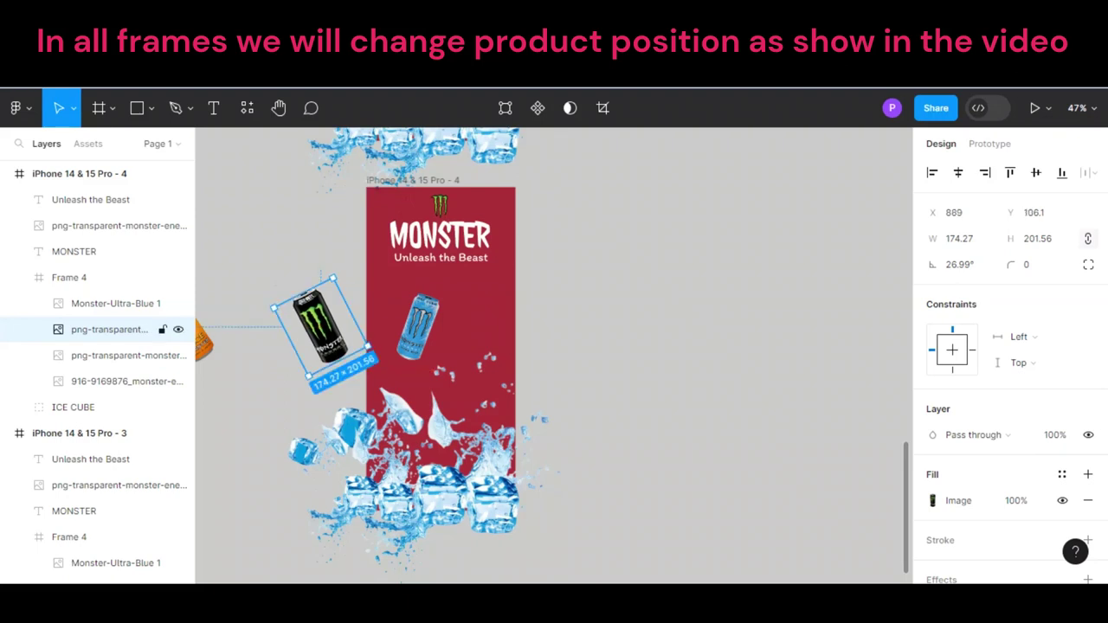
left_click(112, 302)
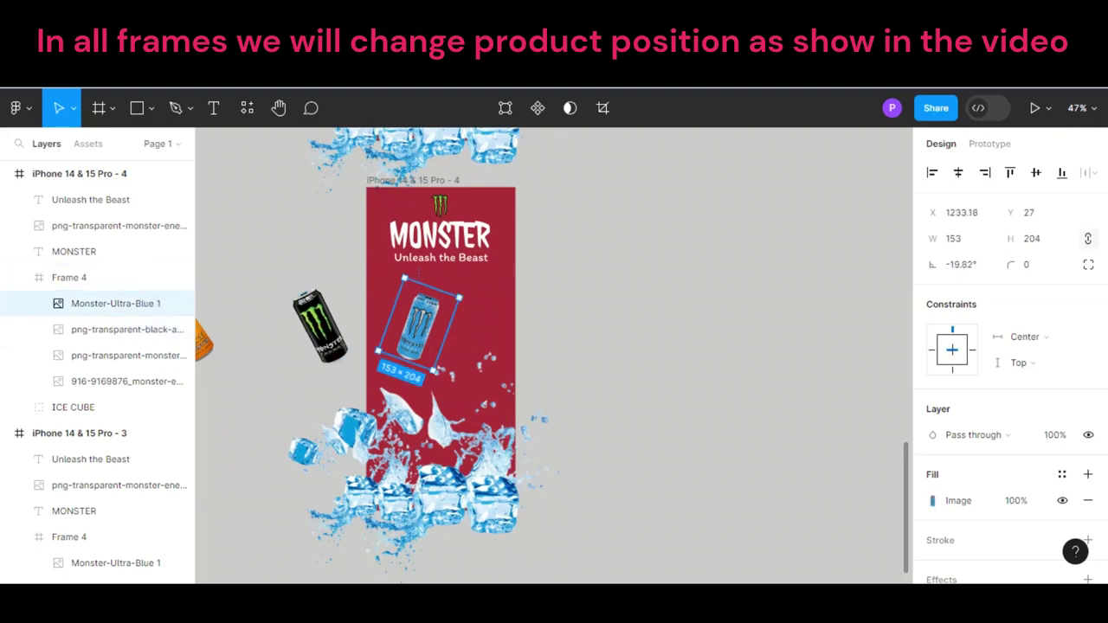
left_click_drag(460, 279, 452, 283)
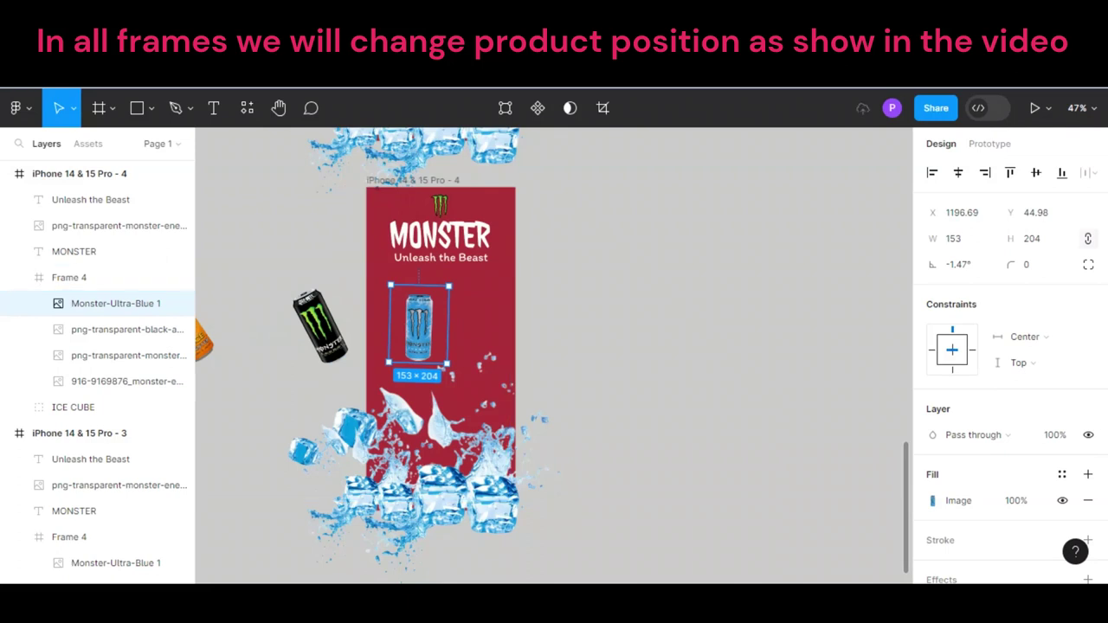
mouse_move(448, 363)
left_mouse_down()
mouse_move(462, 404)
mouse_move(543, 500)
left_mouse_up()
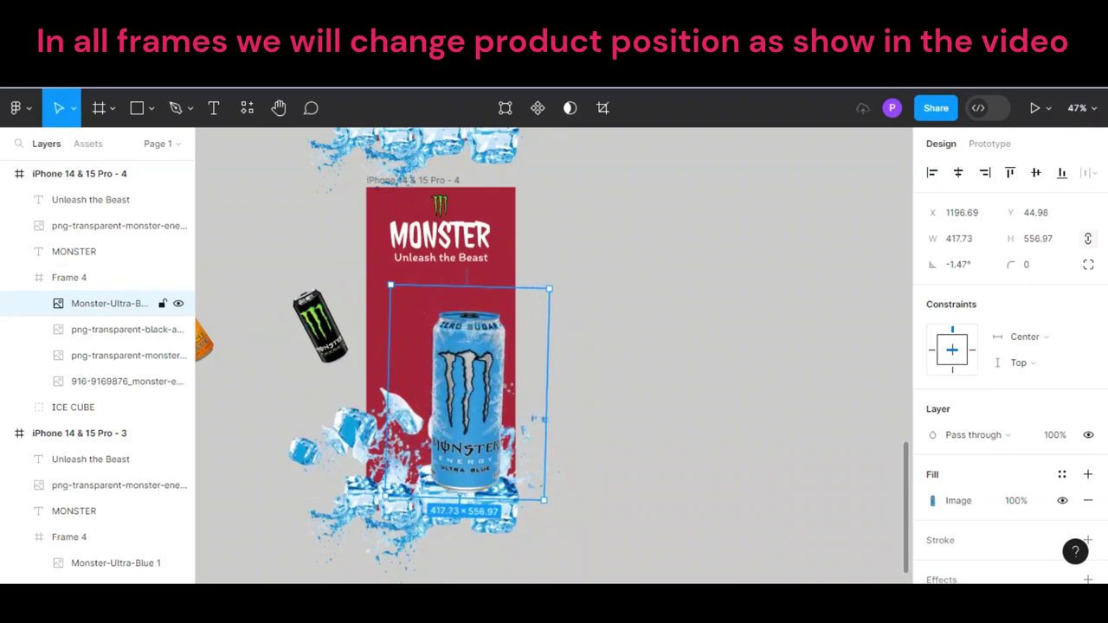
left_click_drag(467, 394, 438, 377)
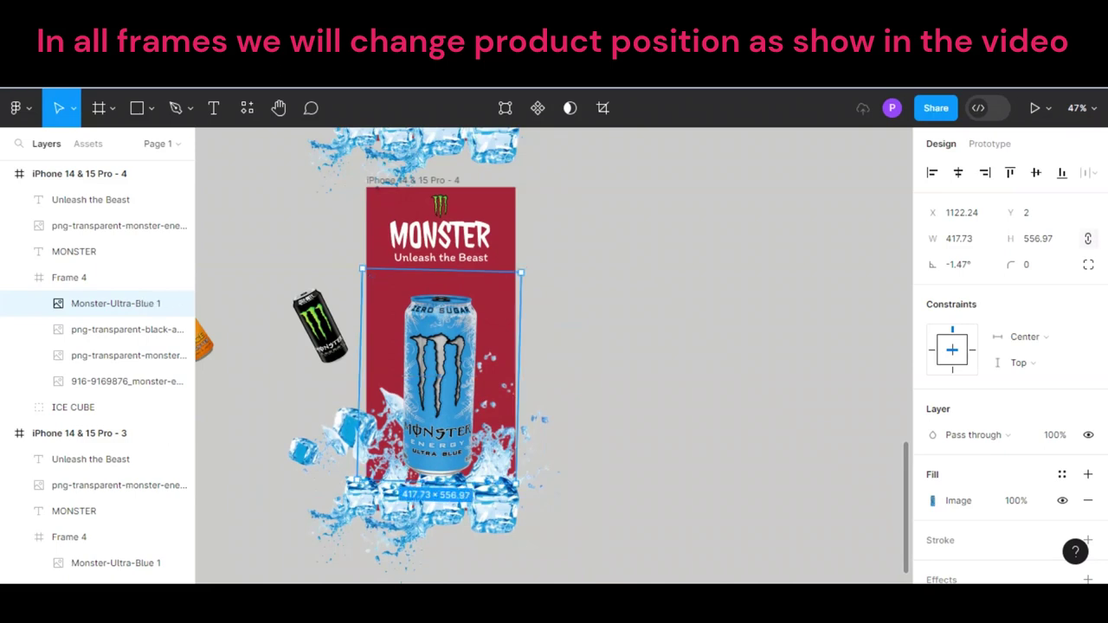
left_click_drag(520, 272, 533, 257)
left_click_drag(443, 381, 438, 382)
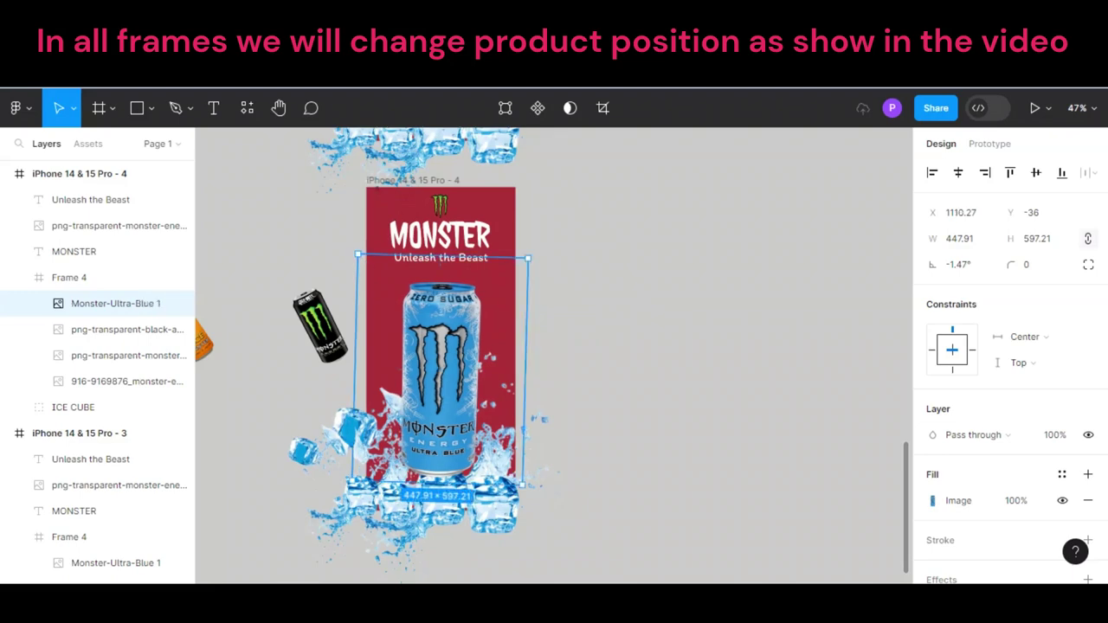
key("Escape")
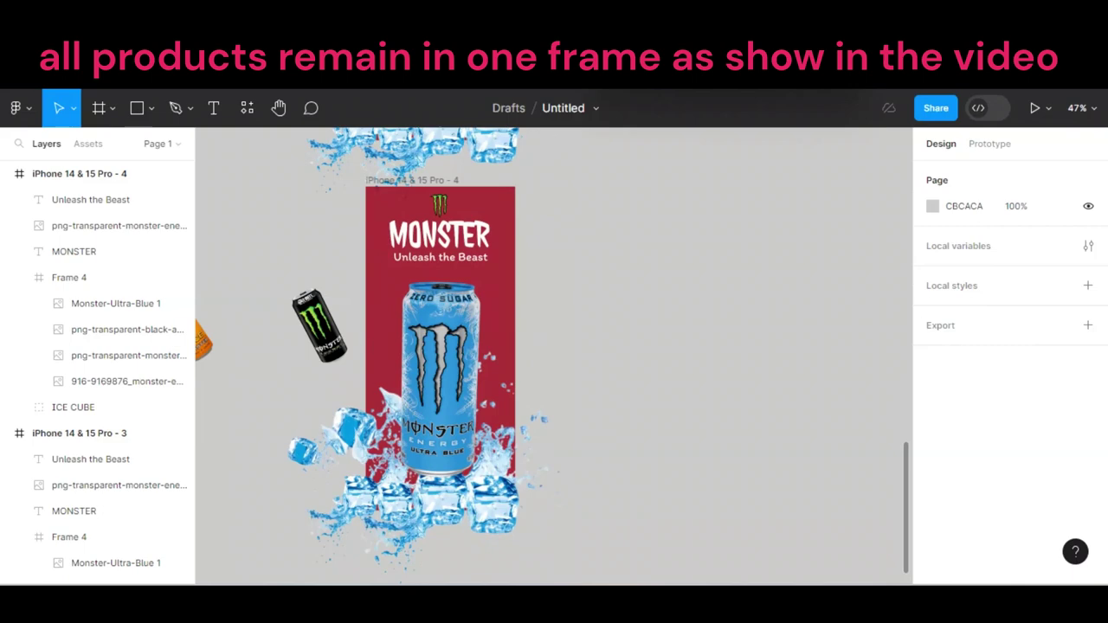
- Check Frame 4 and undo back to the orange can shrunk and tilted at -28.32°
scroll(554, 355, "up", 3)
scroll(554, 355, "left", 5)
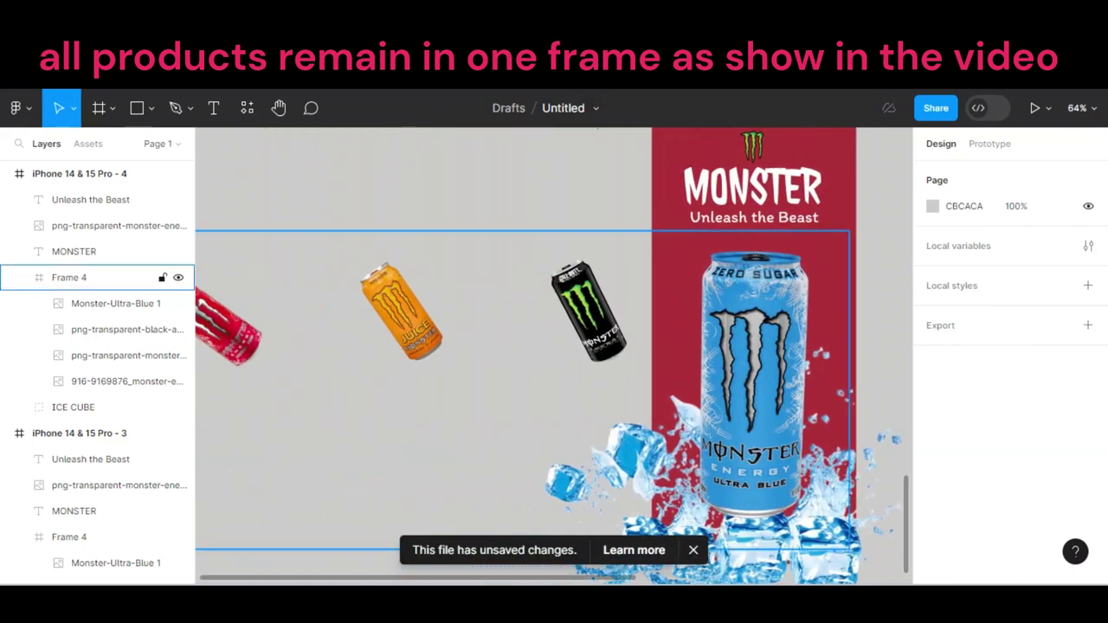
scroll(554, 355, "left", 3)
left_click(69, 277)
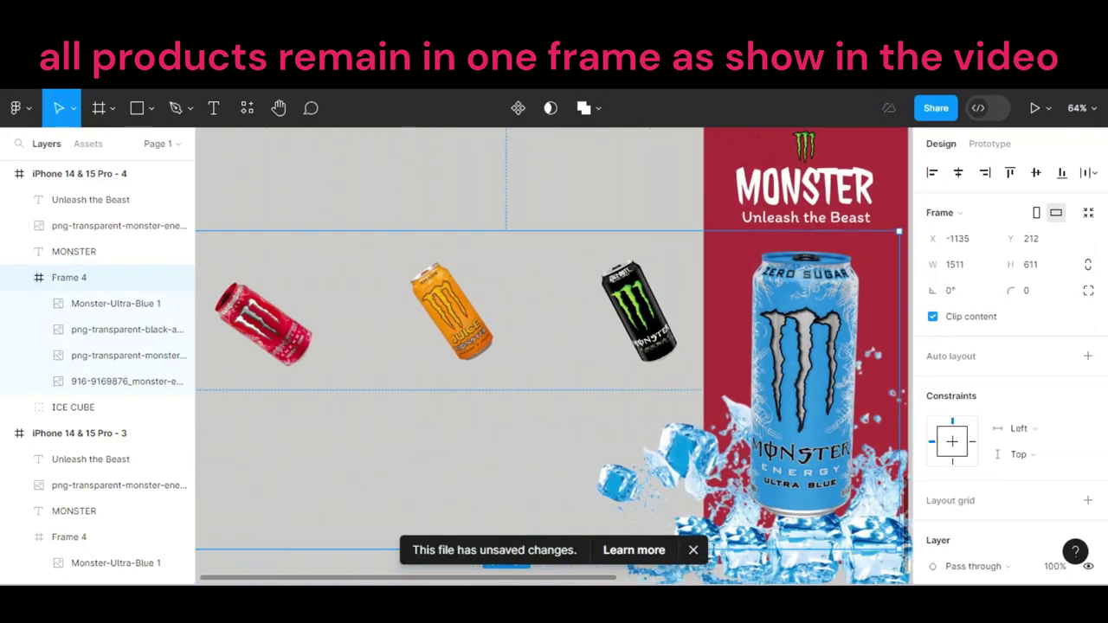
key("Escape")
scroll(554, 355, "right", 1)
scroll(554, 355, "right", 4)
scroll(553, 355, "right", 2)
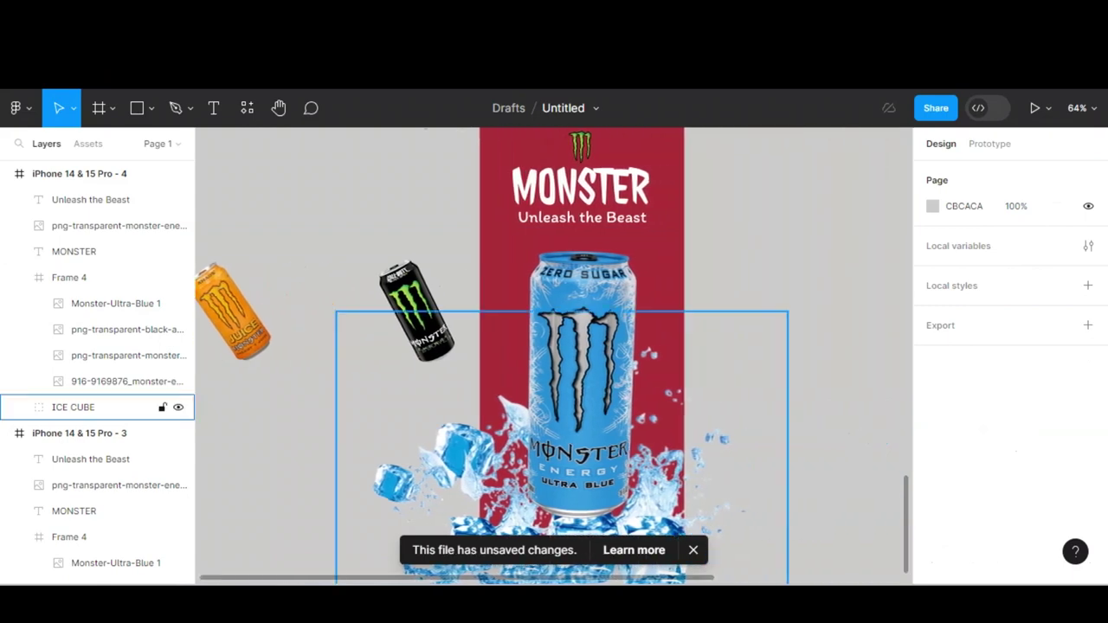
scroll(865, 277, "down", 2)
scroll(554, 355, "up", 5)
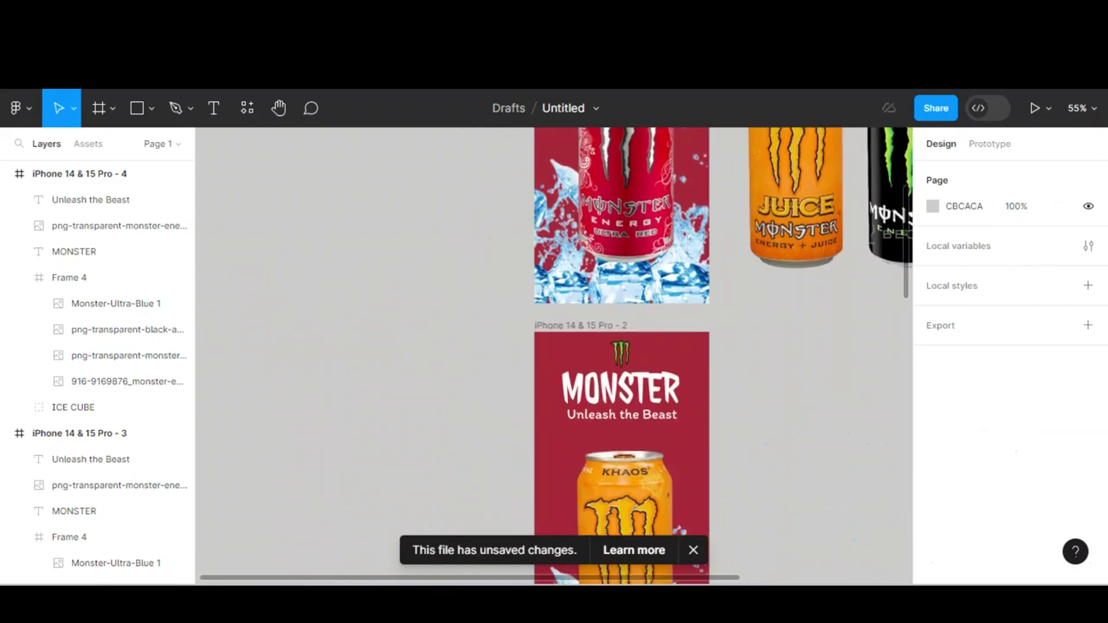
scroll(554, 355, "up", 3)
scroll(554, 354, "up", 2)
key("ctrl+z")
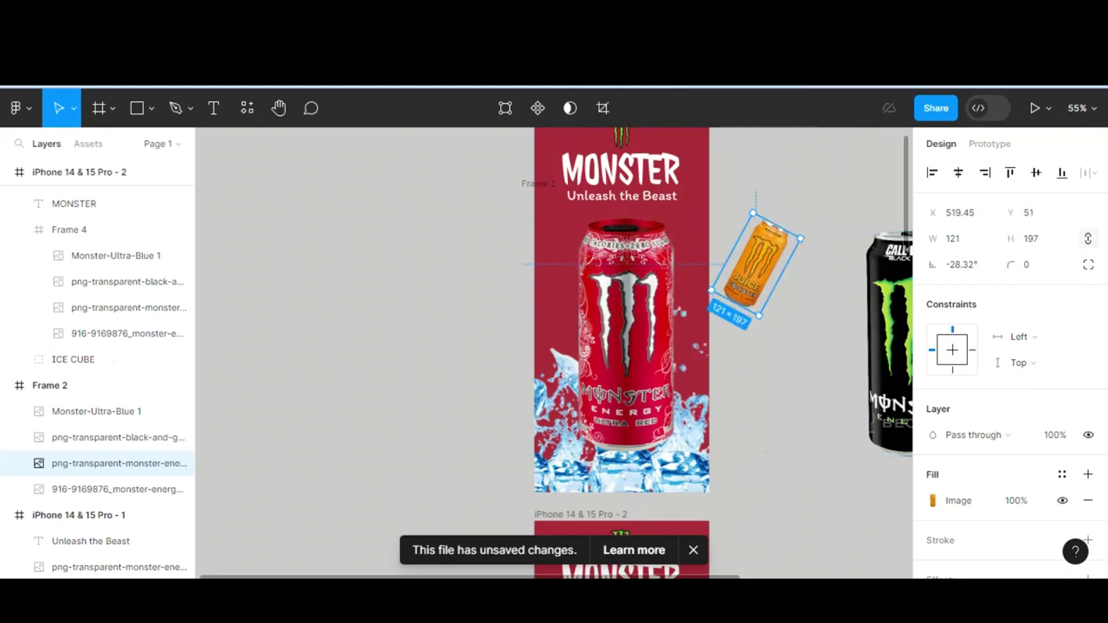
- Enable Clip content on Frame 4 in the second iPhone frame
scroll(554, 355, "down", 4)
scroll(554, 354, "down", 3)
scroll(554, 355, "down", 3)
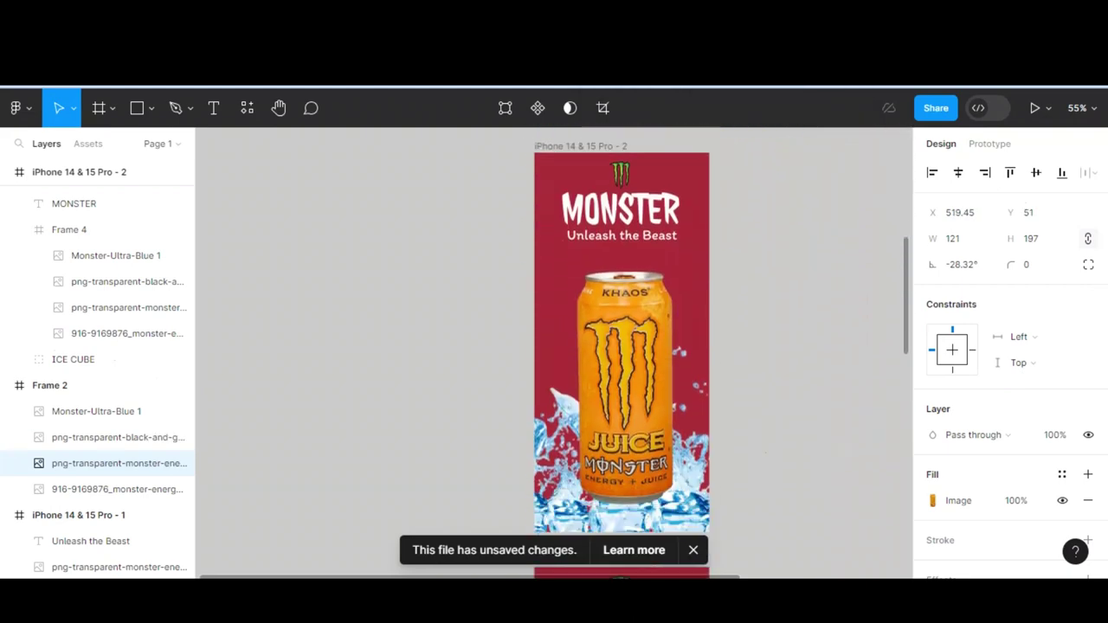
scroll(554, 355, "down", 3)
scroll(554, 355, "down", 3)
scroll(554, 354, "down", 3)
scroll(554, 355, "down", 3)
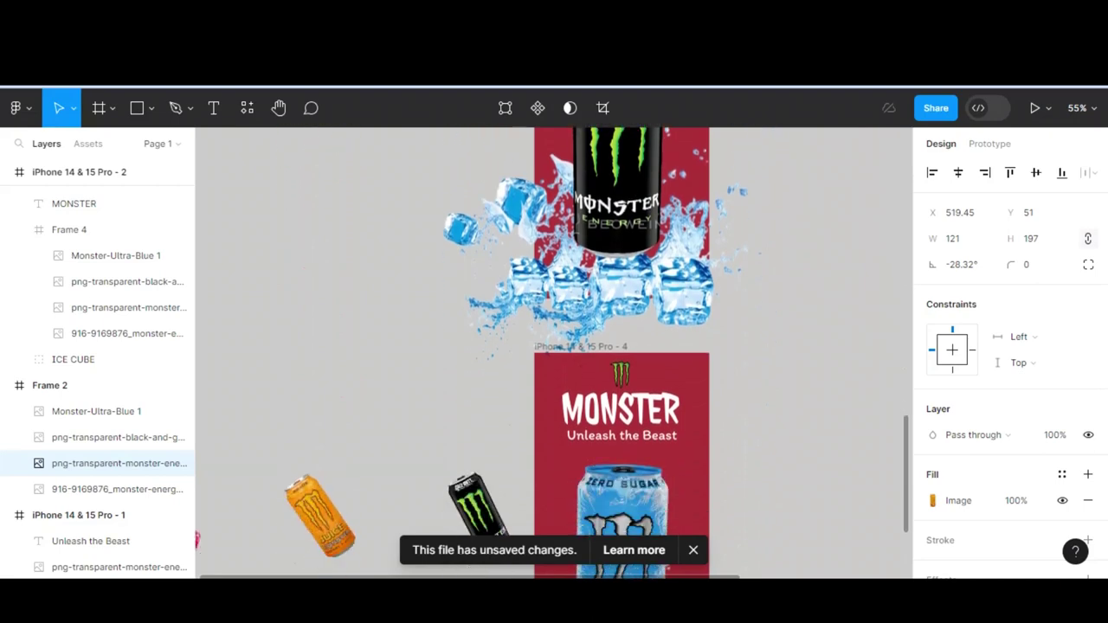
scroll(554, 355, "down", 3)
scroll(554, 355, "down", 3)
scroll(554, 355, "down", 3)
scroll(554, 355, "down", 3)
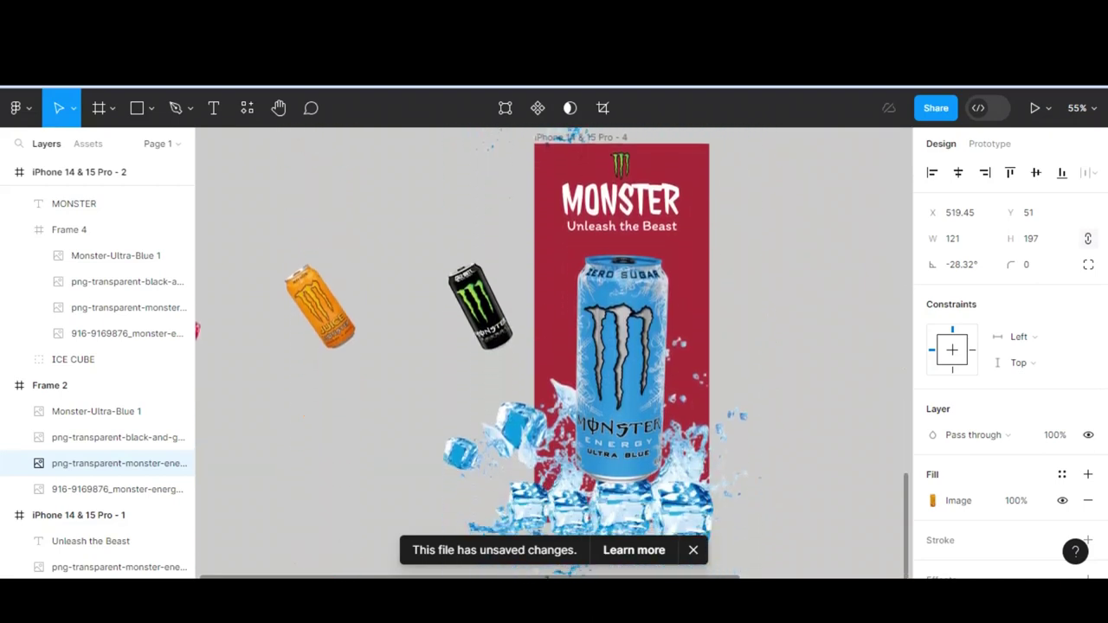
scroll(554, 355, "down", 3)
scroll(553, 355, "down", 3)
scroll(554, 354, "down", 3)
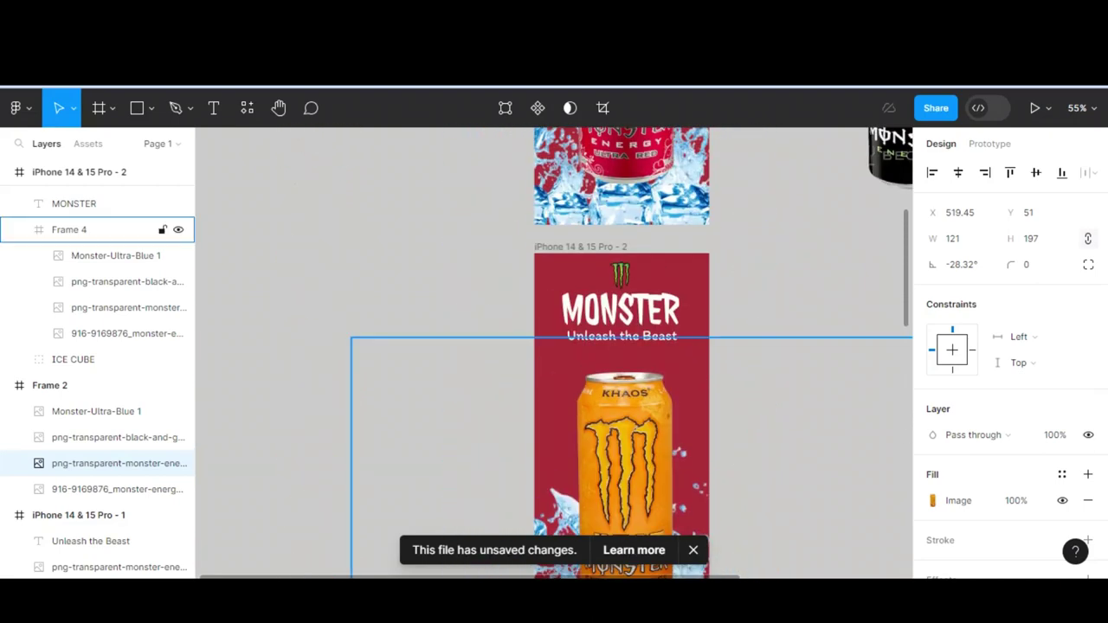
left_click(69, 229)
left_click(932, 316)
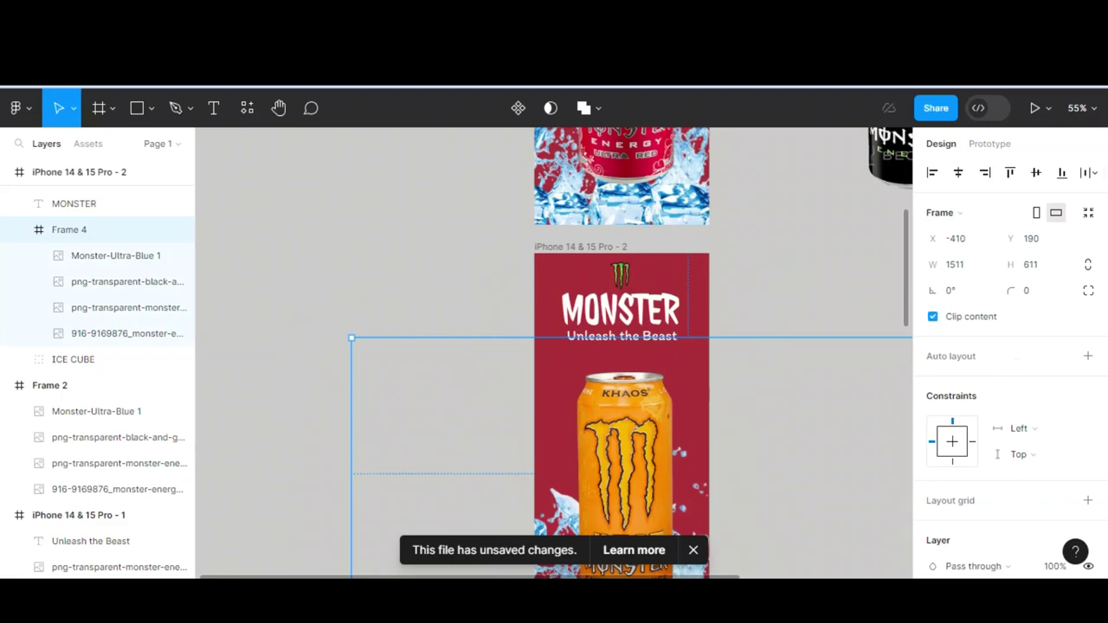
scroll(554, 355, "up", 1)
scroll(554, 355, "up", 5)
scroll(554, 354, "down", 2)
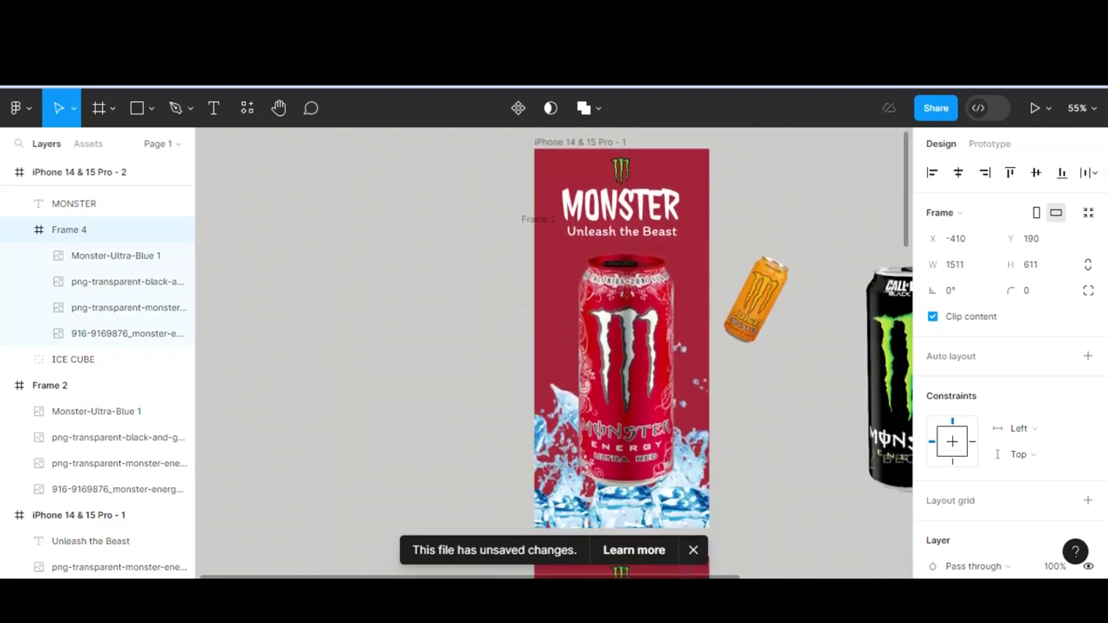
key("Escape")
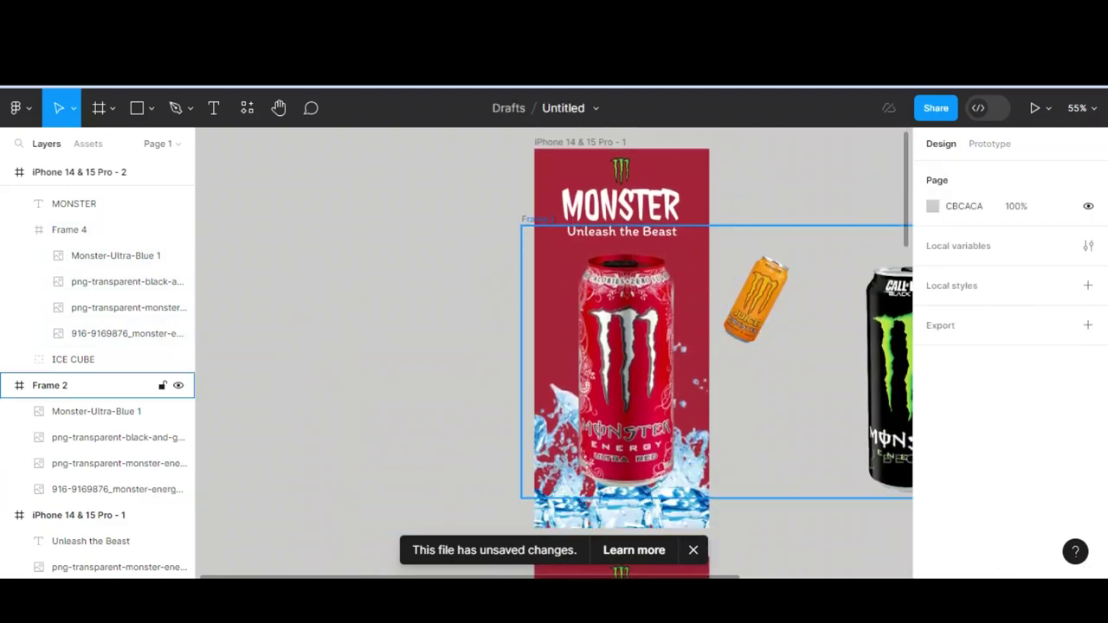
- Select the red can row Frame 2 and switch to Prototype settings
left_click(50, 385)
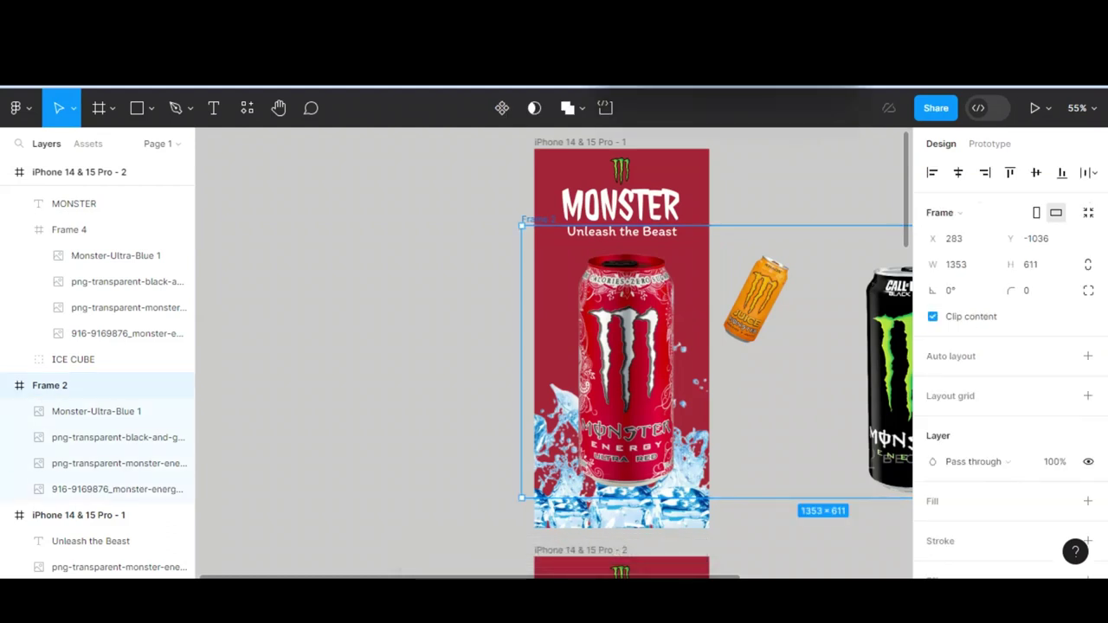
key("Escape")
key("shift+e")
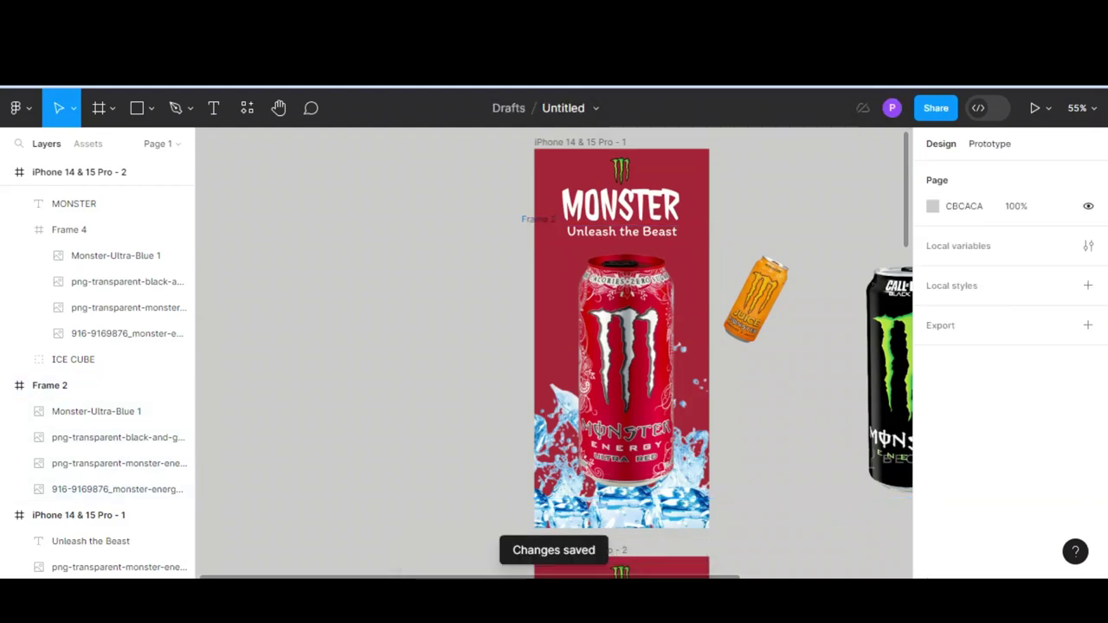
- Link Frame 2 to iPhone 14 & 15 Pro - 2 with an On drag, Navigate to, Smart animate interaction
left_click(50, 385)
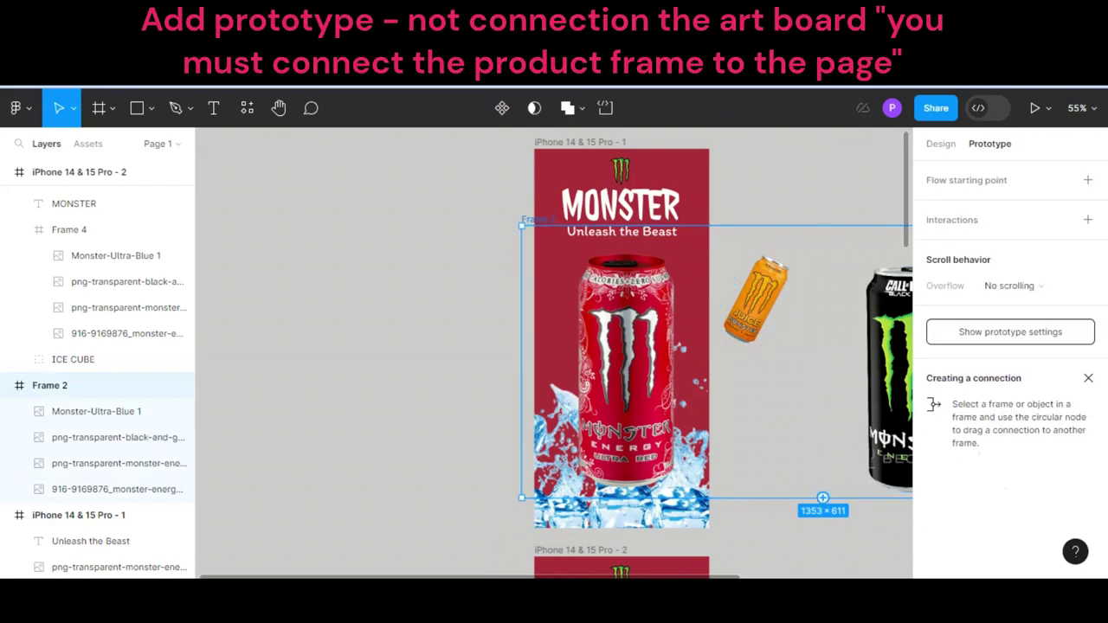
left_click_drag(823, 497, 620, 562)
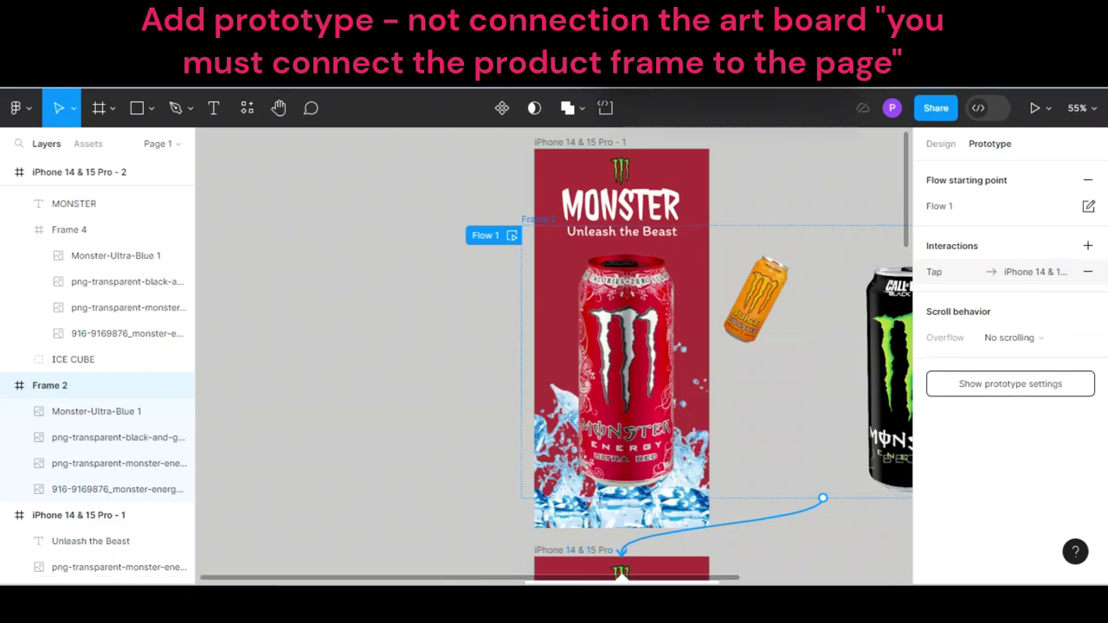
scroll(620, 519, "down", 5)
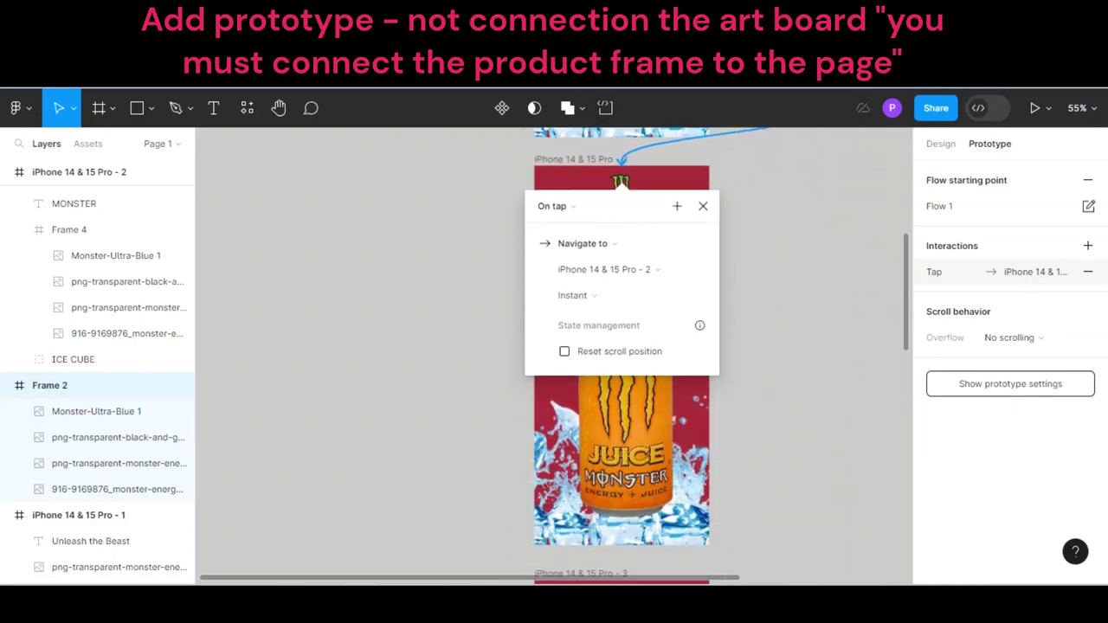
left_click(551, 206)
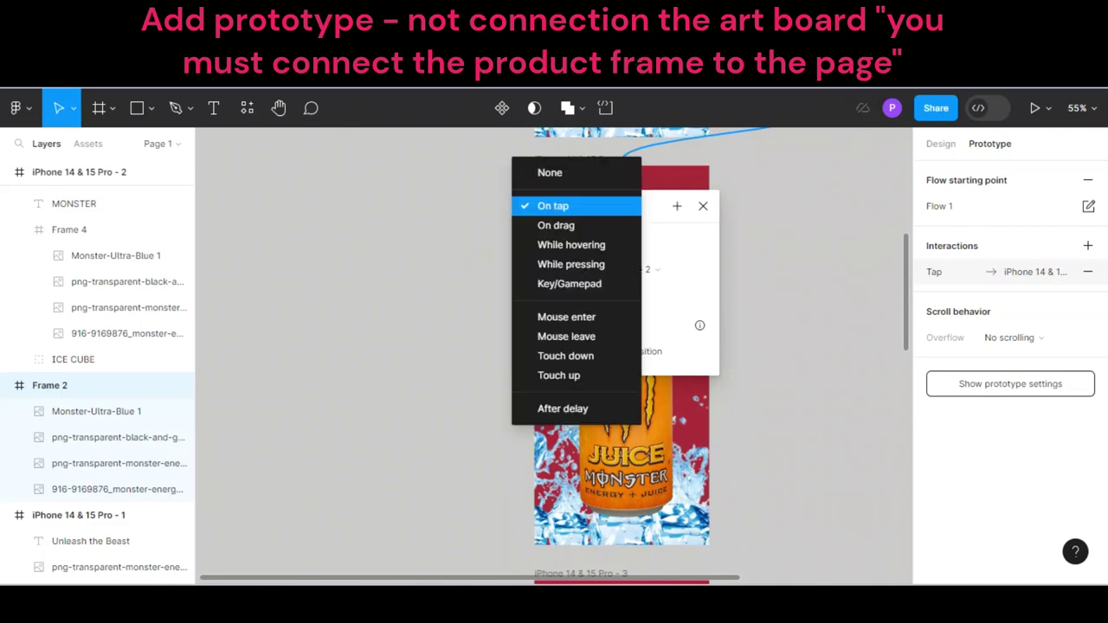
left_click(555, 225)
left_click(582, 243)
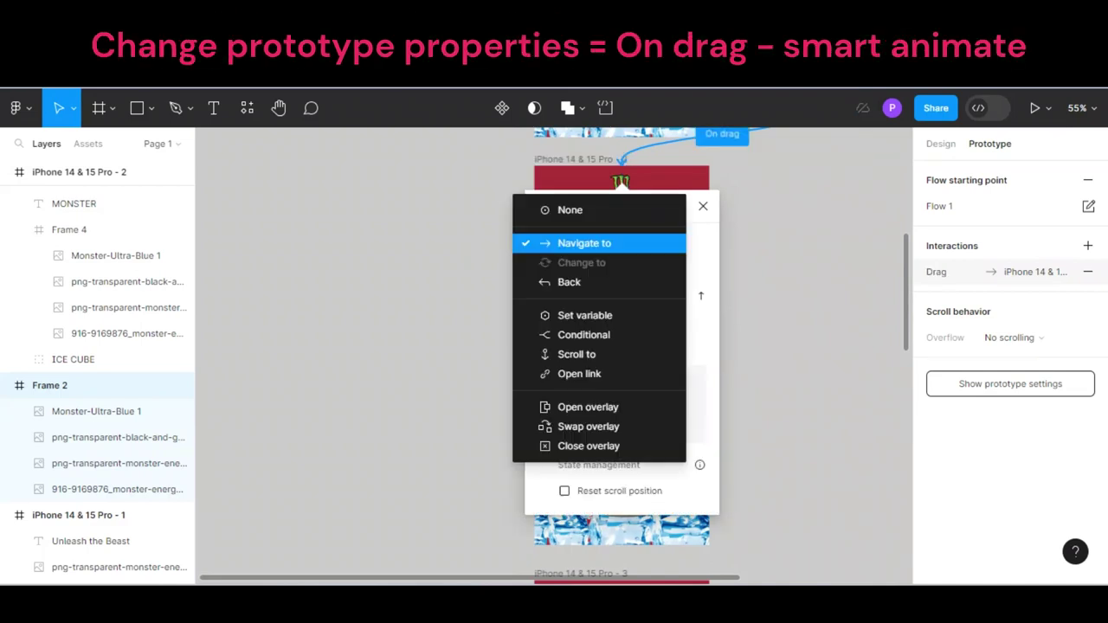
left_click(582, 243)
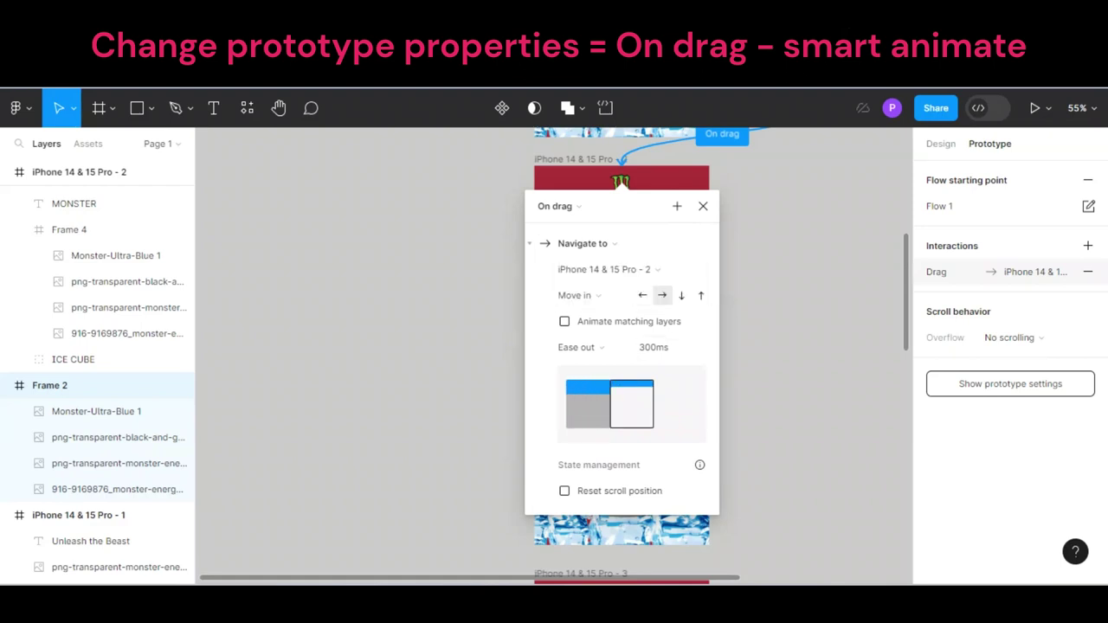
left_click(589, 295)
left_click(597, 260)
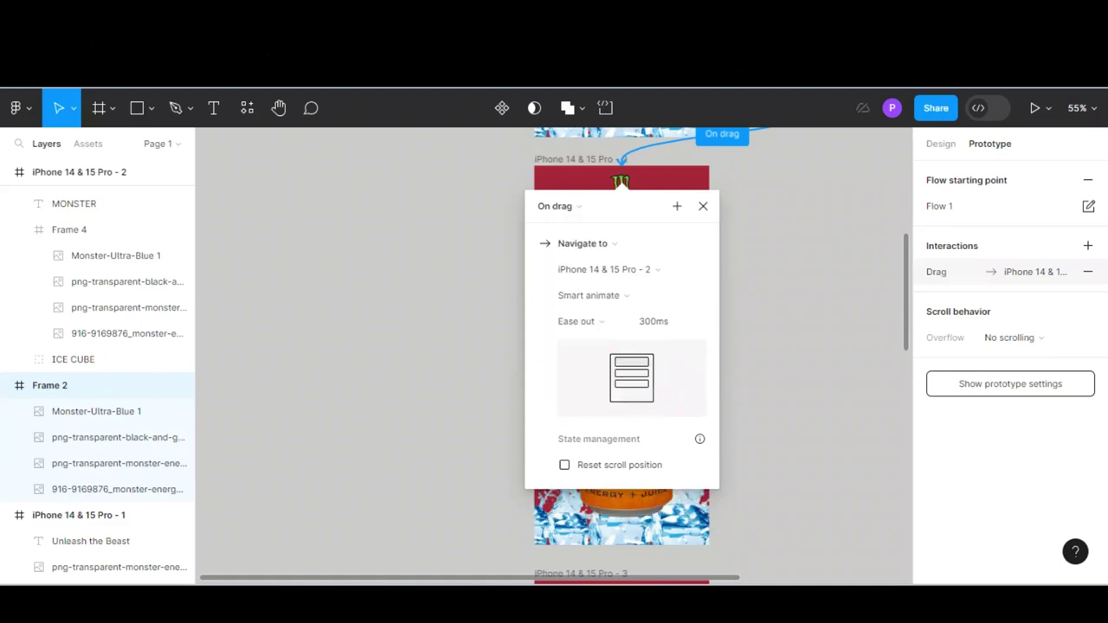
key("Escape")
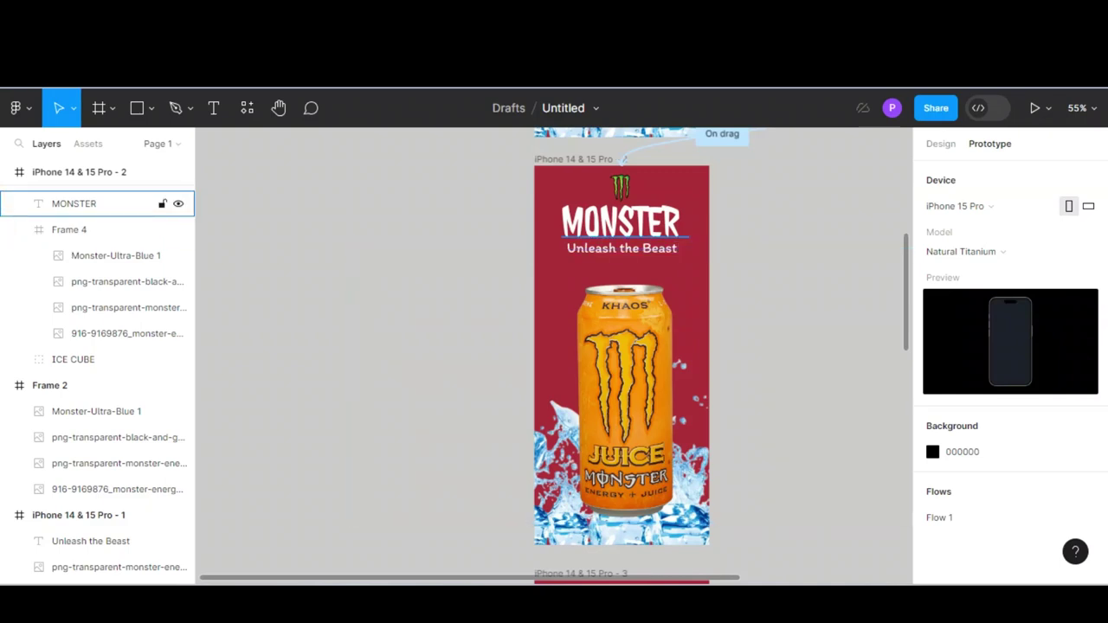
- Connect Frame 4 in the second iPhone frame to the orange can image
left_click(86, 229)
left_click_drag(688, 250, 699, 400)
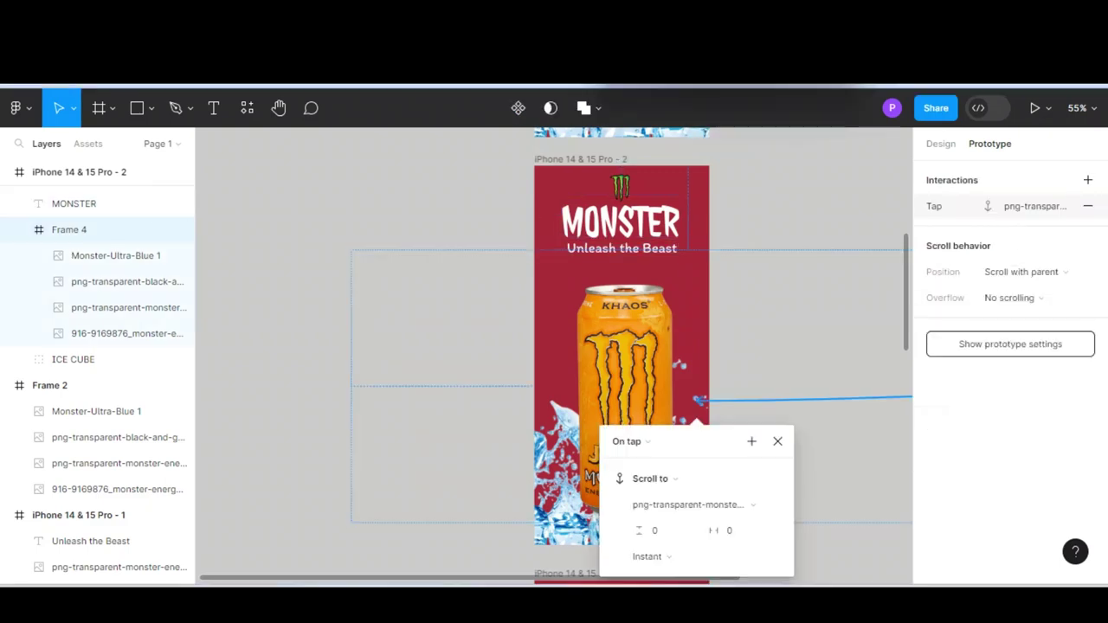
left_click(835, 183)
scroll(835, 183, "down", 3, "ctrl")
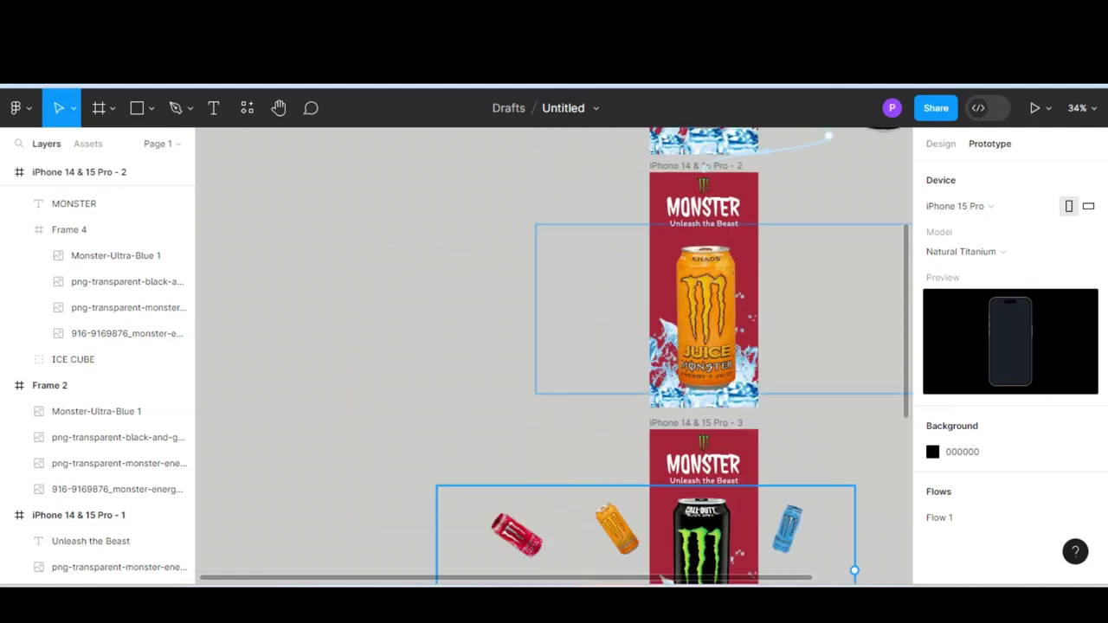
scroll(554, 355, "right", 2)
scroll(554, 355, "right", 2)
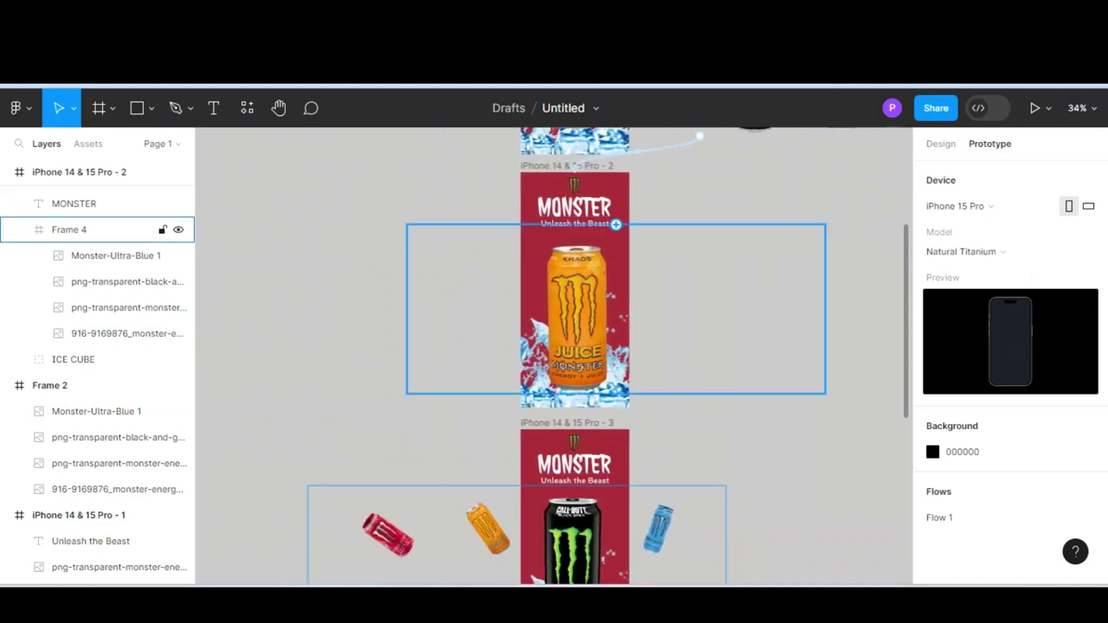
- Remove the unwanted drag interaction and link Frame 4 to iPhone 14 & 15 Pro - 3
left_click(87, 230)
left_click_drag(643, 205, 647, 206)
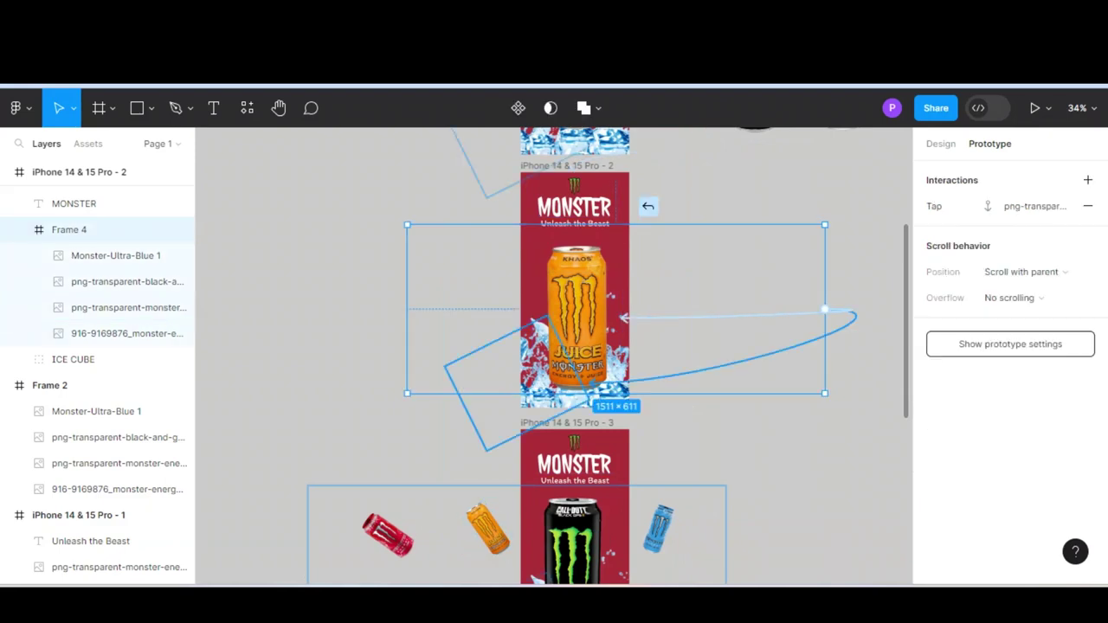
left_click_drag(558, 391, 684, 374)
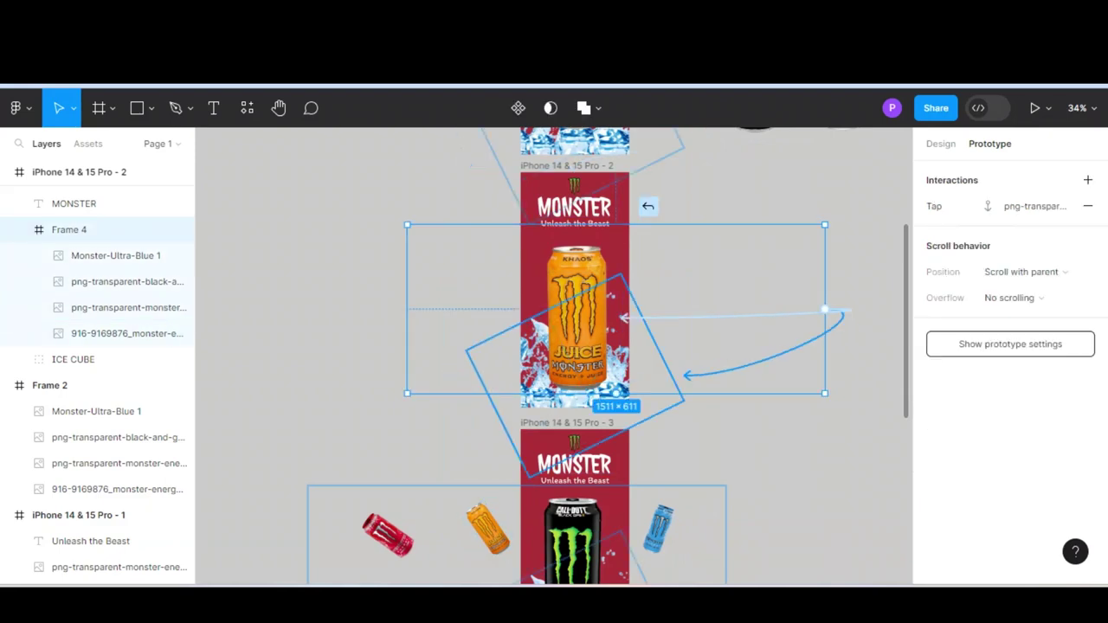
left_click(615, 227)
left_click(1088, 206)
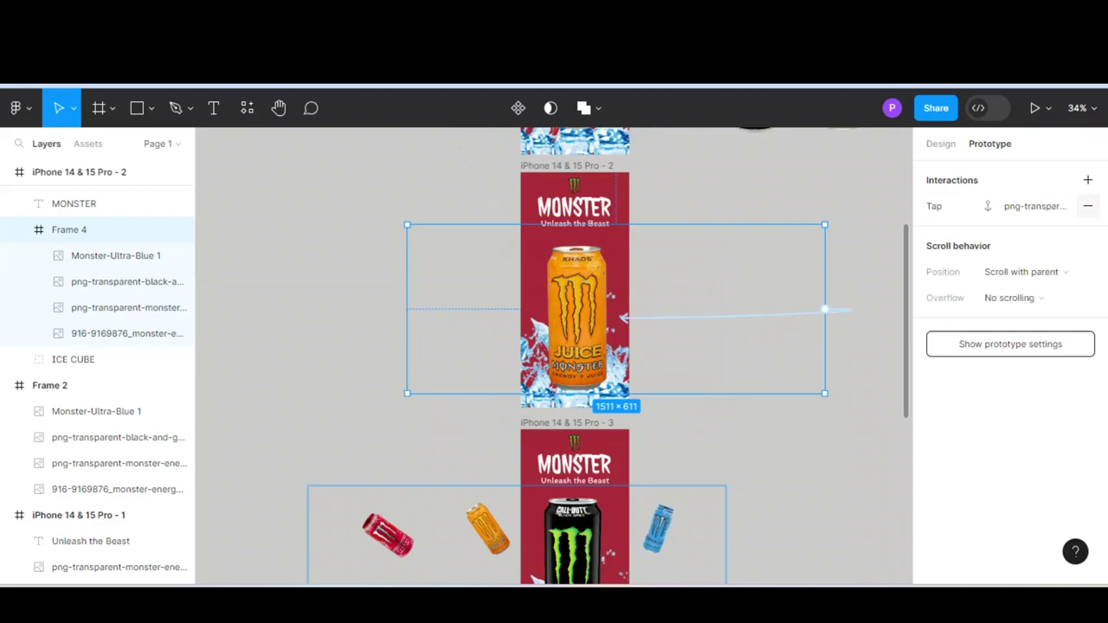
left_click_drag(616, 394, 571, 441)
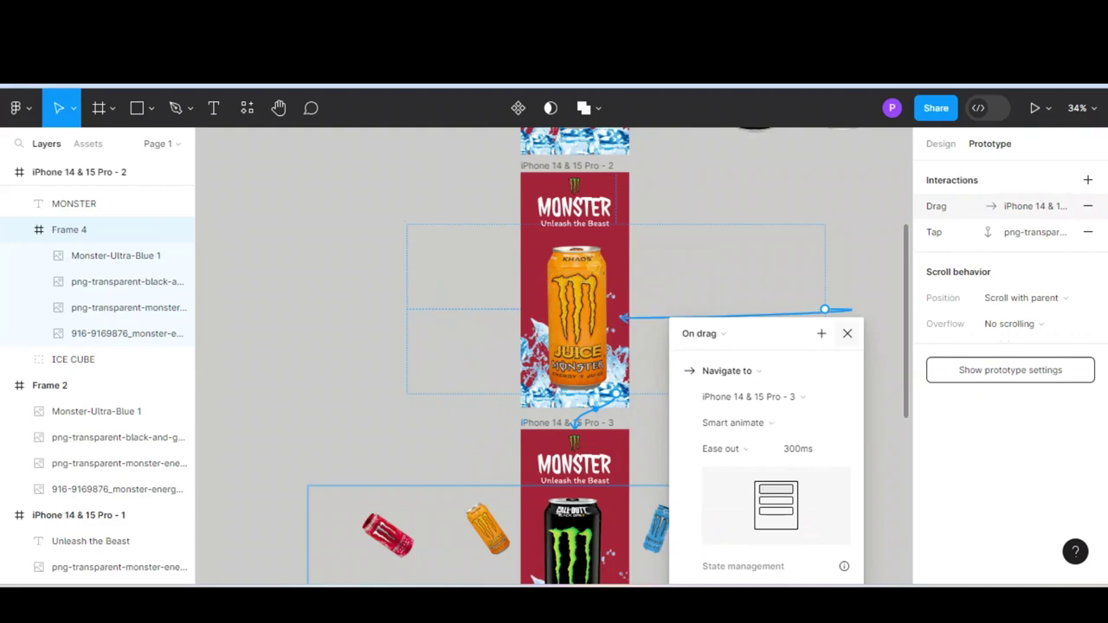
key("Escape")
scroll(553, 354, "down", 3)
scroll(554, 355, "down", 2)
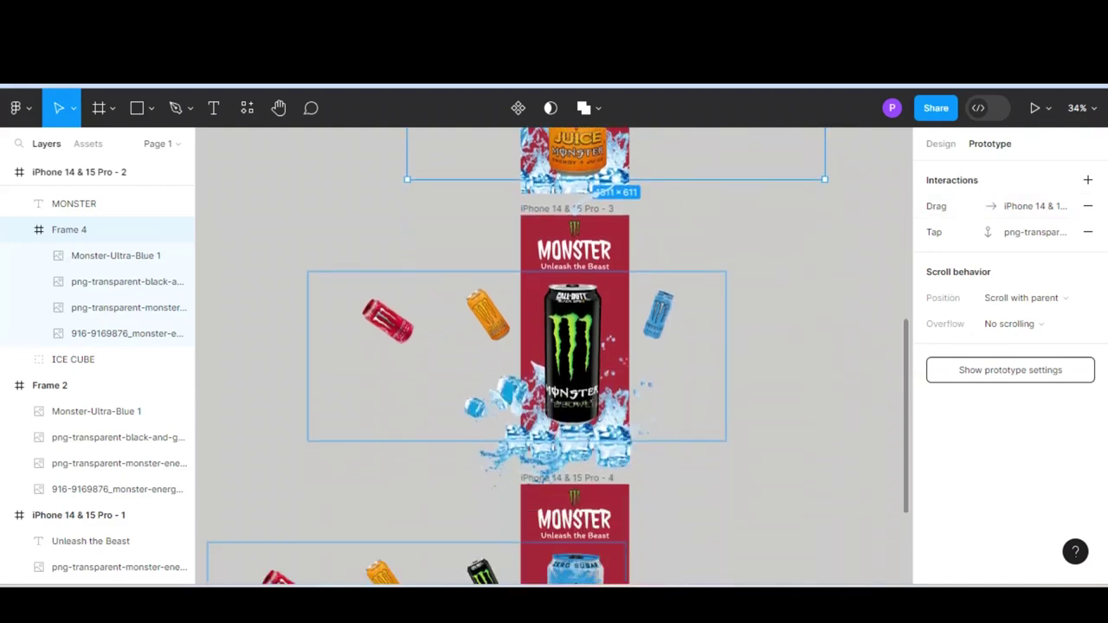
- Link Frame 4 in iPhone 14 & 15 Pro - 3 forward to iPhone 14 & 15 Pro - 4 on drag
left_click(517, 437)
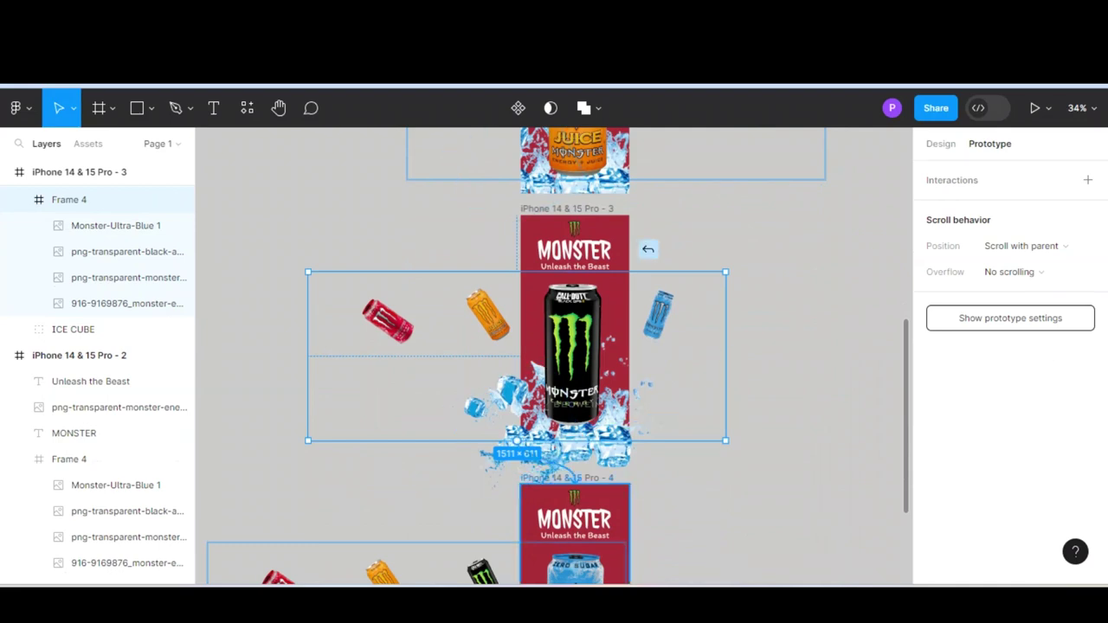
left_click_drag(518, 445, 574, 510)
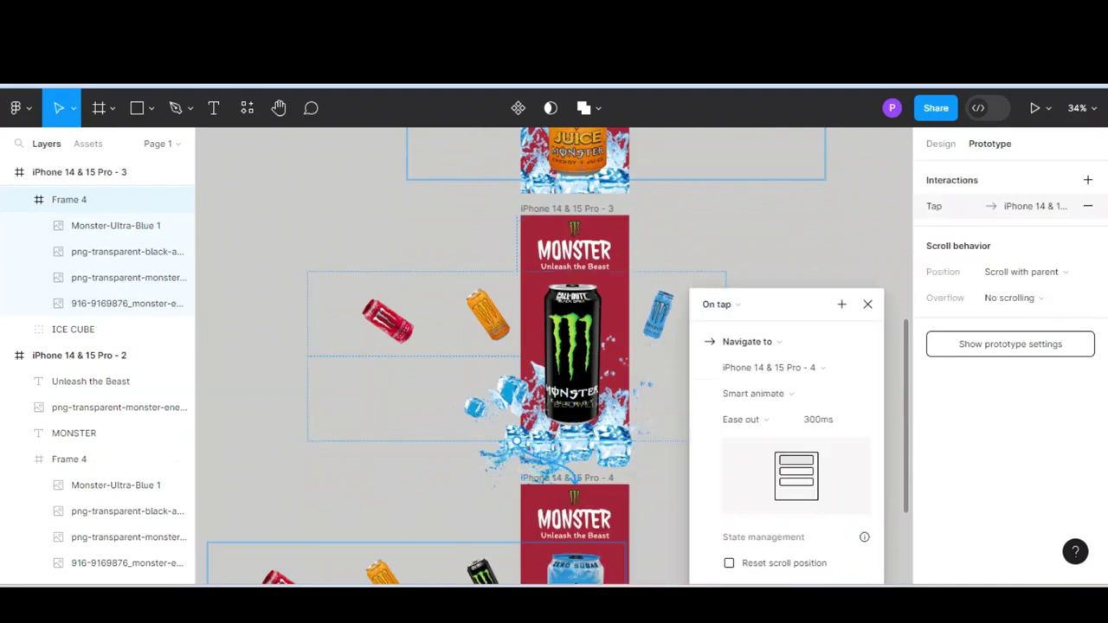
left_click(738, 264)
left_click(737, 285)
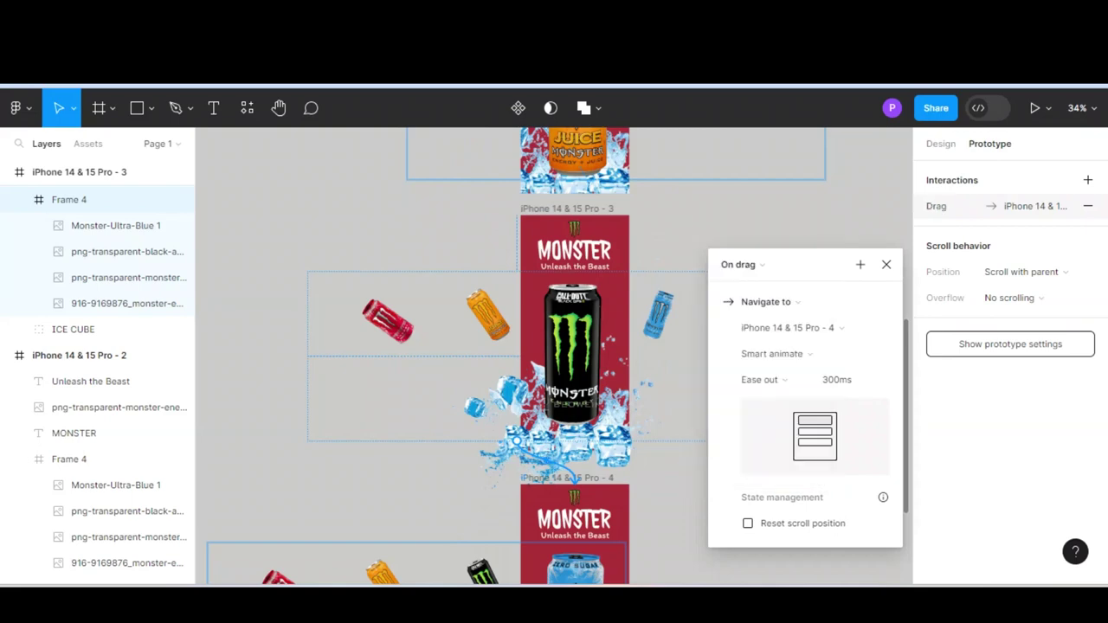
key("Escape")
scroll(553, 346, "down", 1)
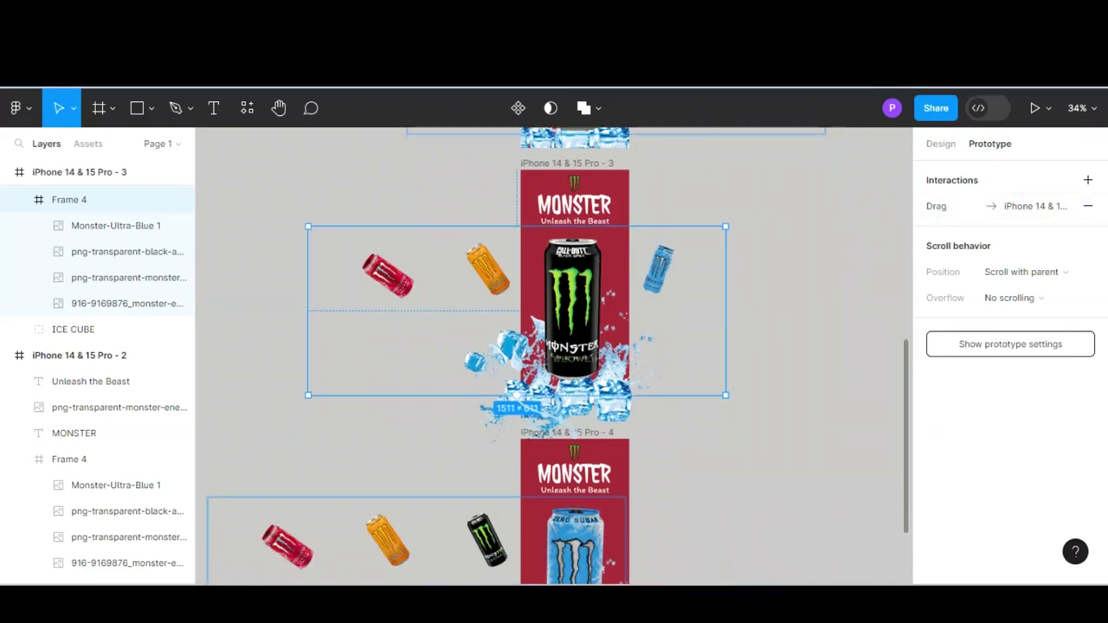
scroll(554, 346, "down", 3)
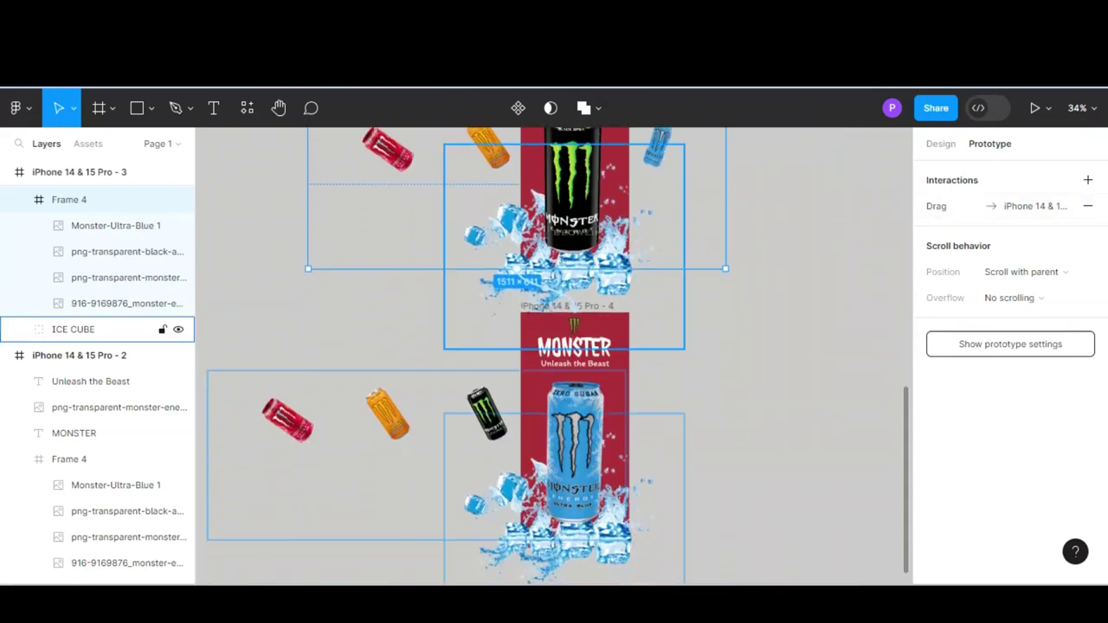
- Link Frame 4 in iPhone 14 & 15 Pro - 4 back to iPhone 14 & 15 Pro - 3 on drag
left_click(364, 484)
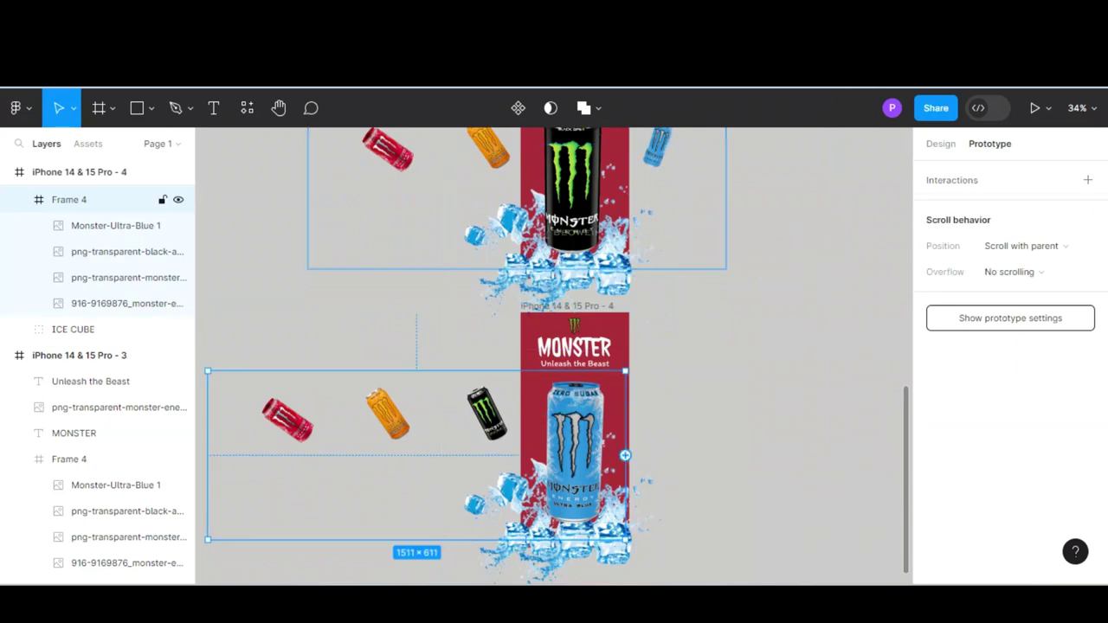
mouse_move(416, 371)
left_click_drag(416, 370, 528, 324)
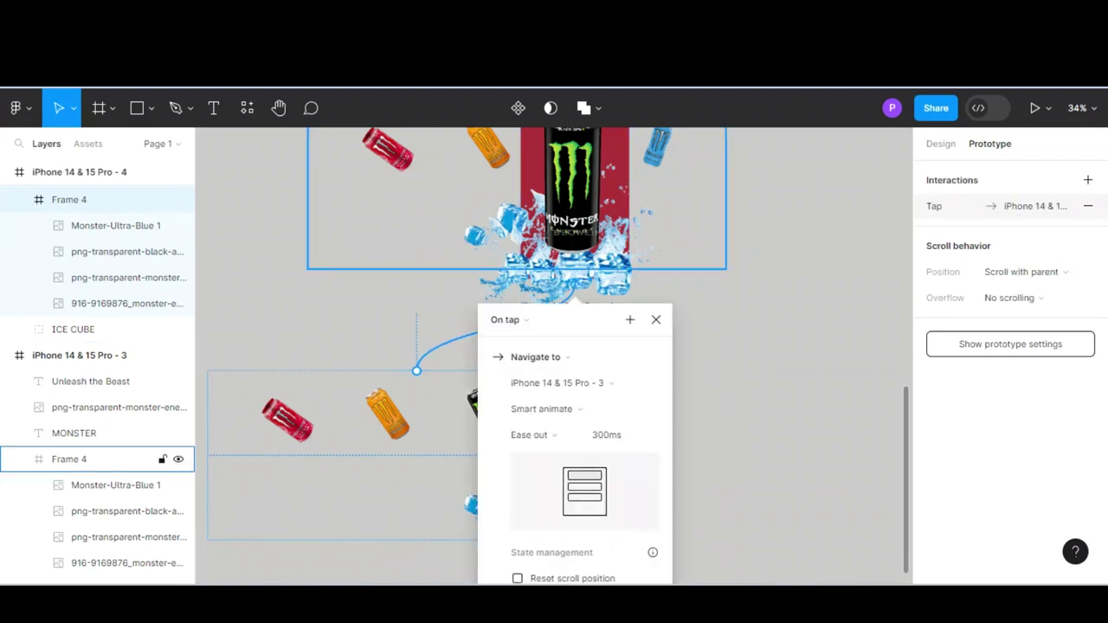
left_click(507, 320)
left_click(497, 339)
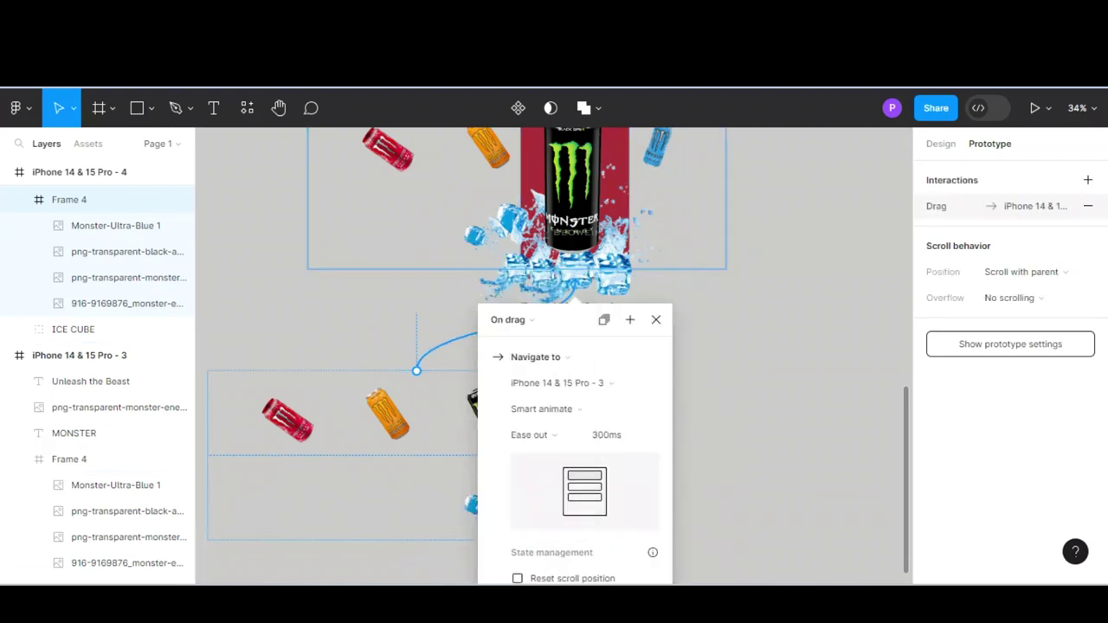
key("Escape")
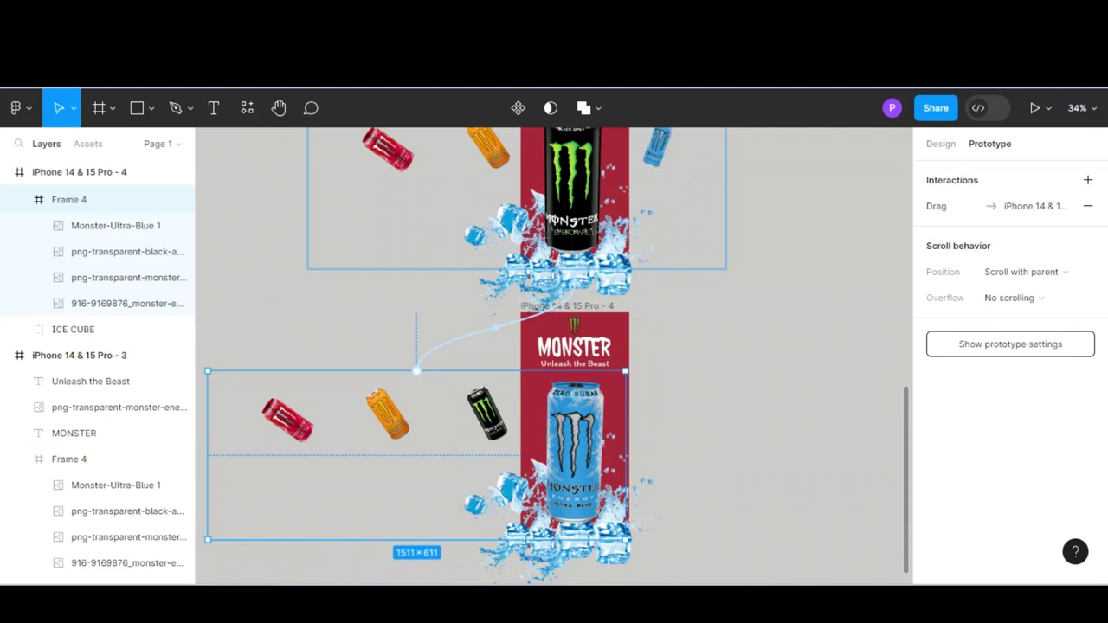
scroll(554, 355, "up", 4)
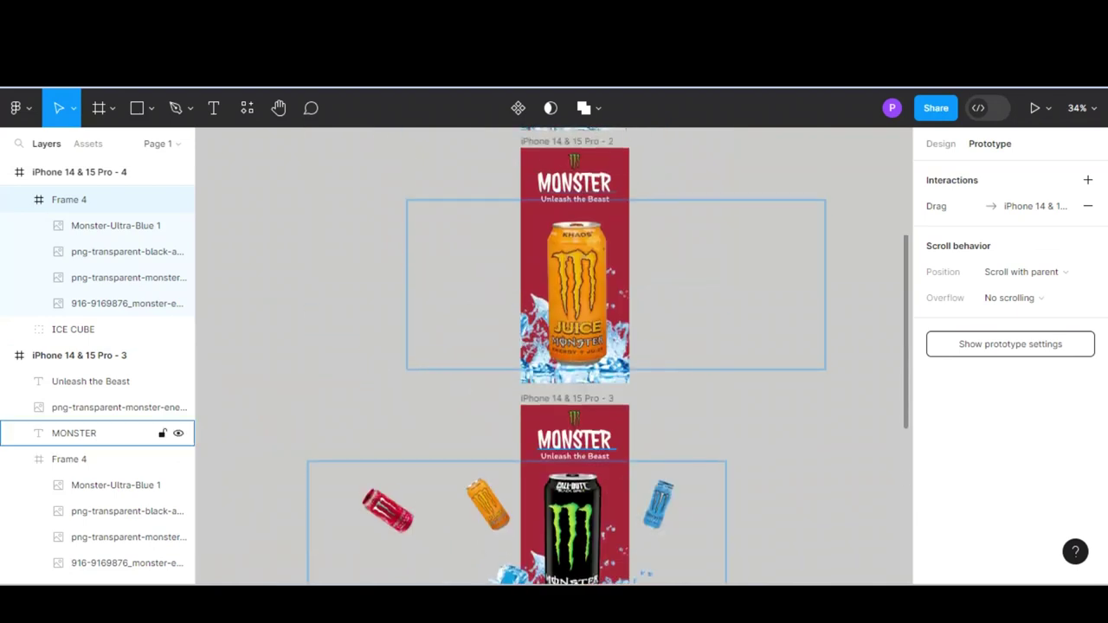
- Link Frame 4 in iPhone 14 & 15 Pro - 3 back to iPhone 14 & 15 Pro - 2 on drag
left_click(69, 459)
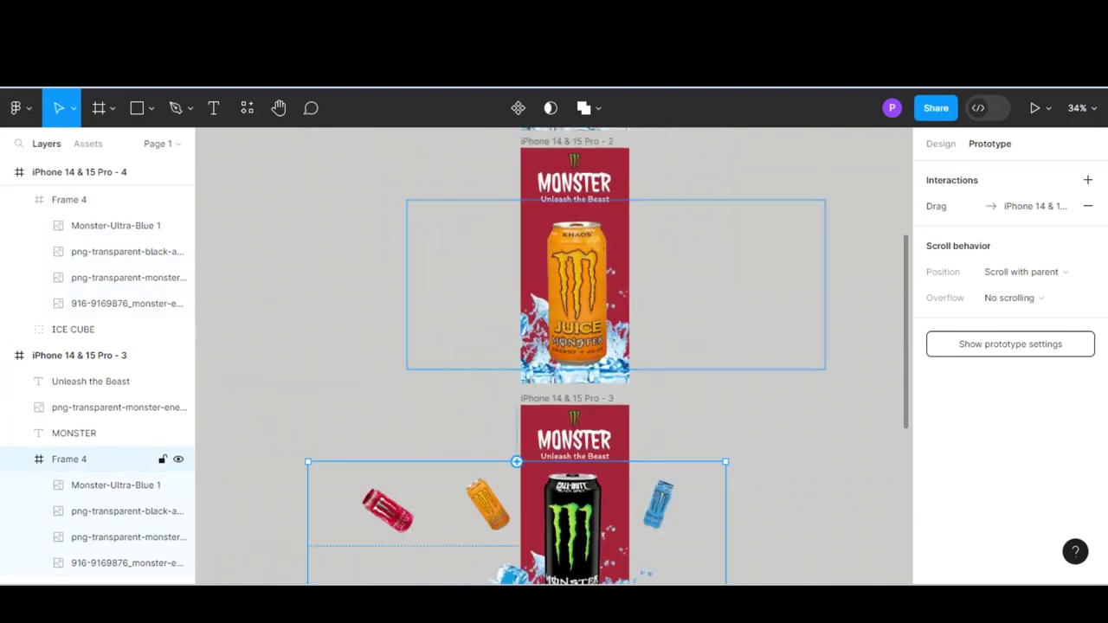
left_click_drag(517, 461, 574, 381)
left_click(507, 423)
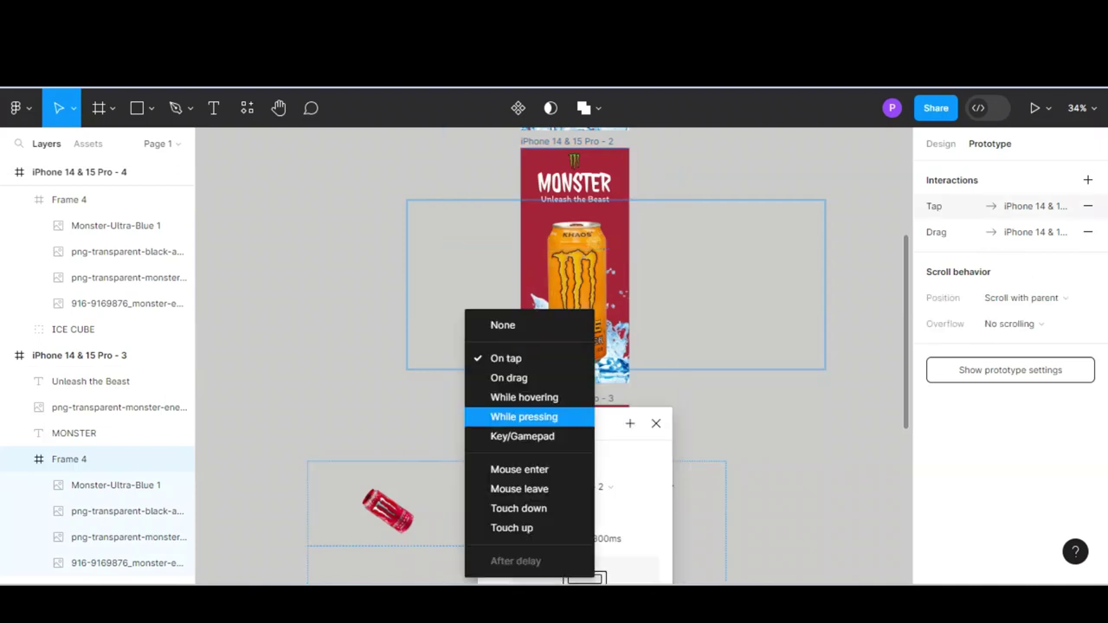
left_click(508, 376)
key("Escape")
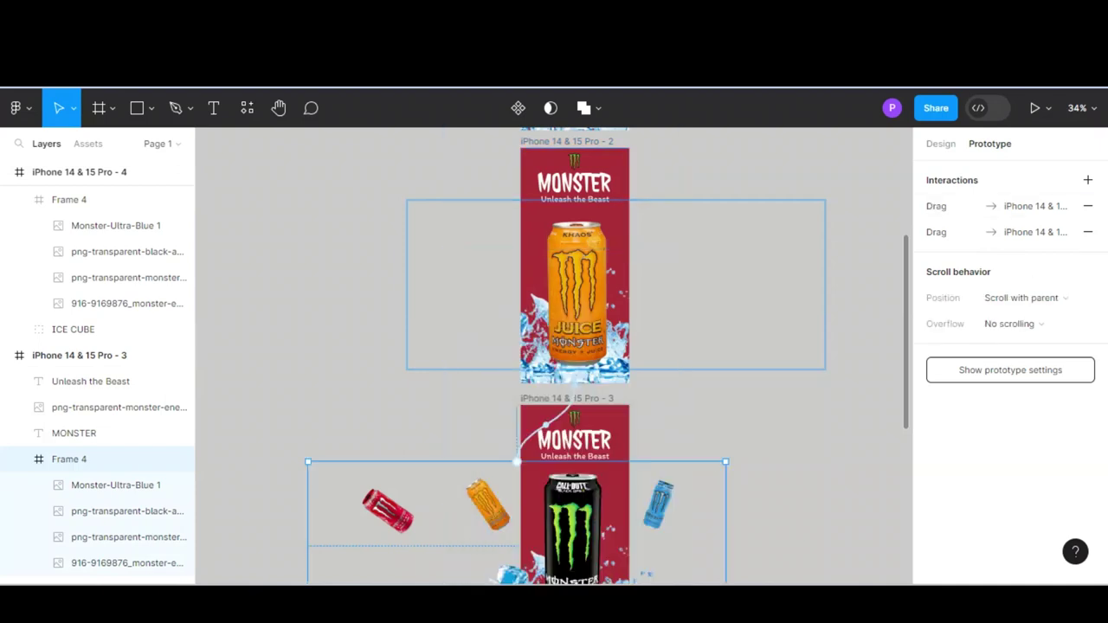
key("Escape")
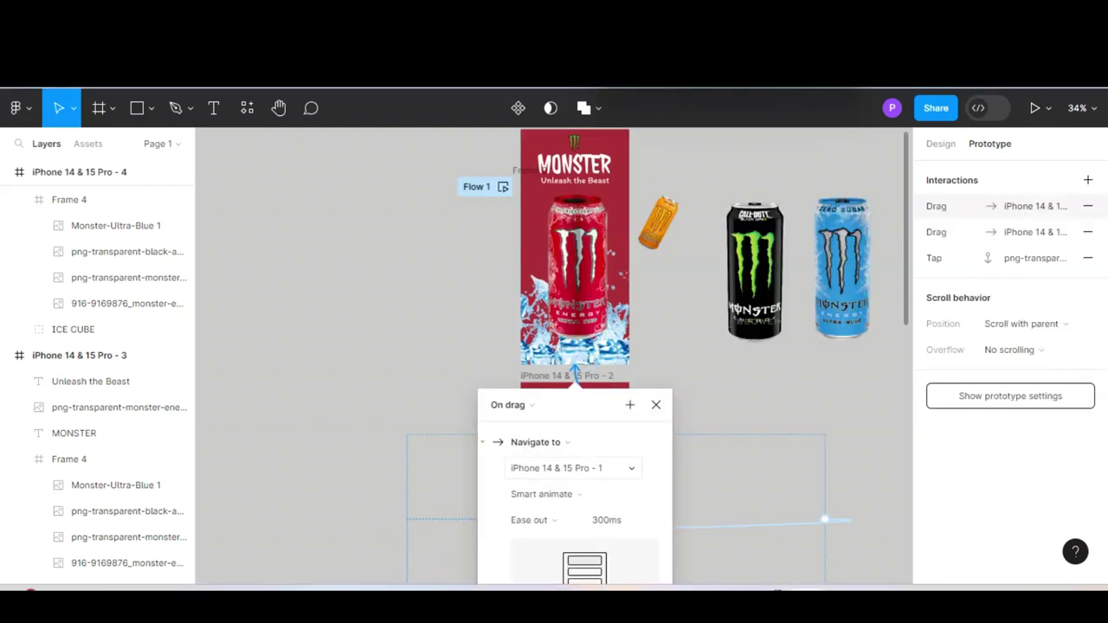
- Clear the selection and scroll through the frames to review the connections
key("Escape")
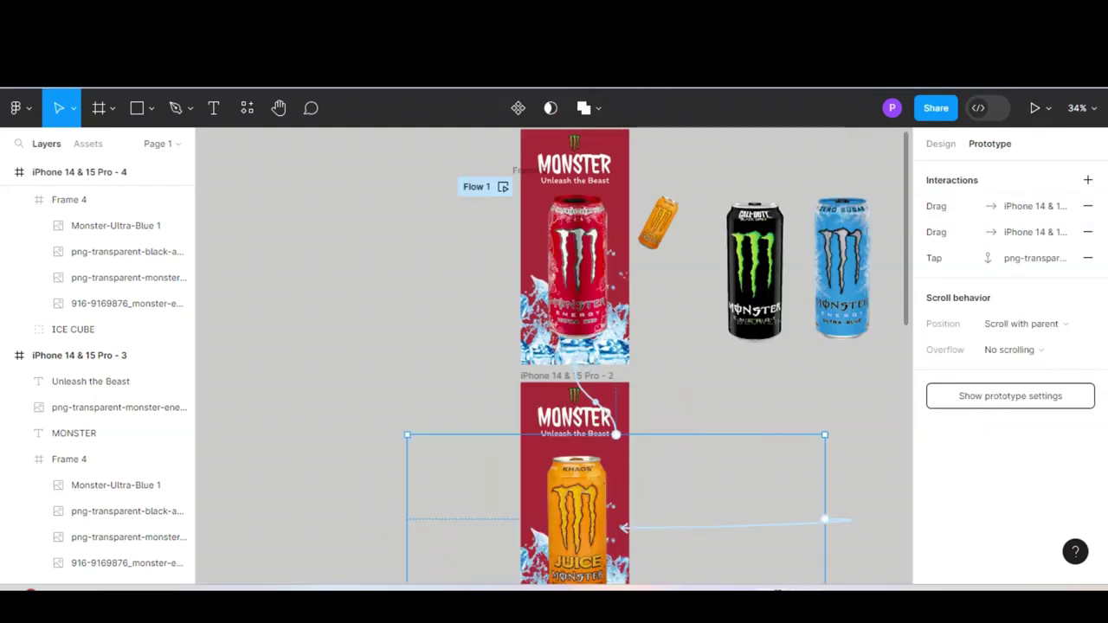
key("Escape")
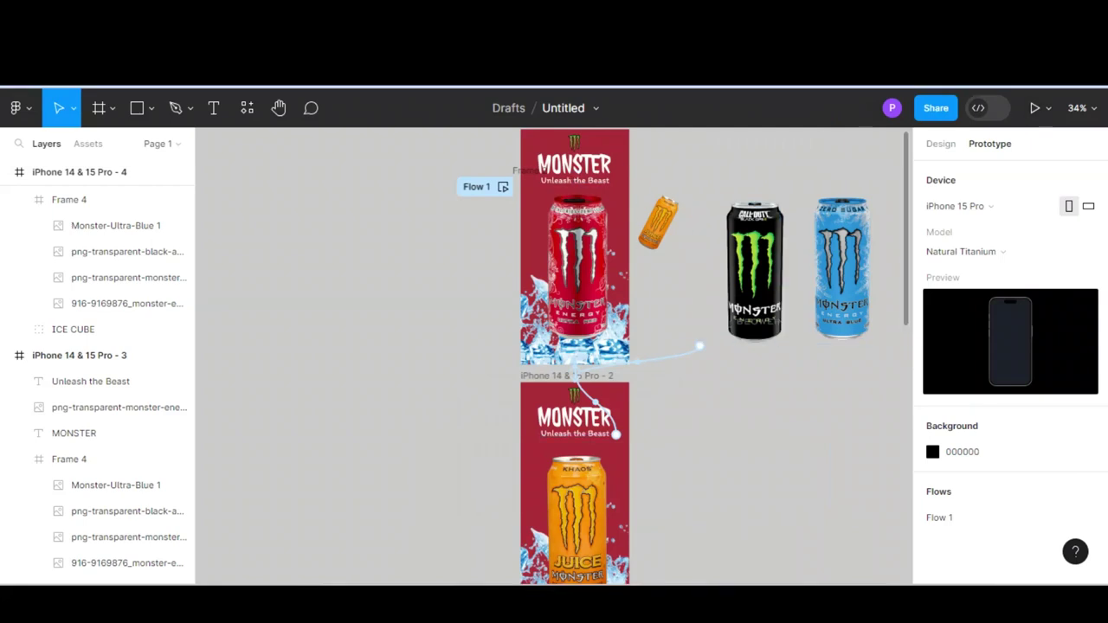
left_click_drag(616, 435, 823, 520)
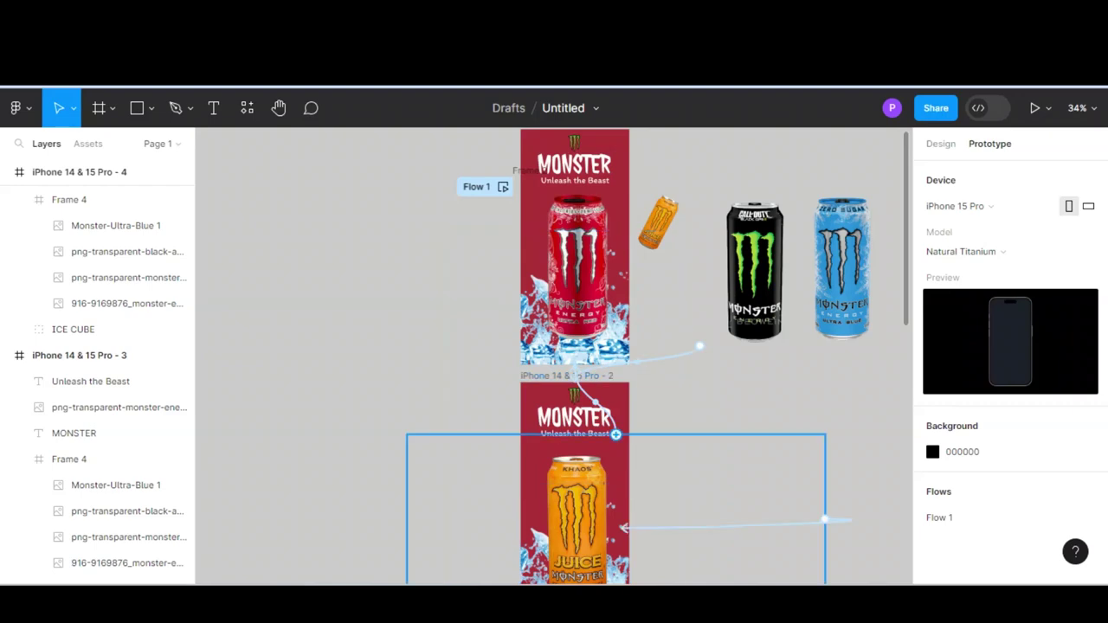
scroll(554, 355, "down", 3)
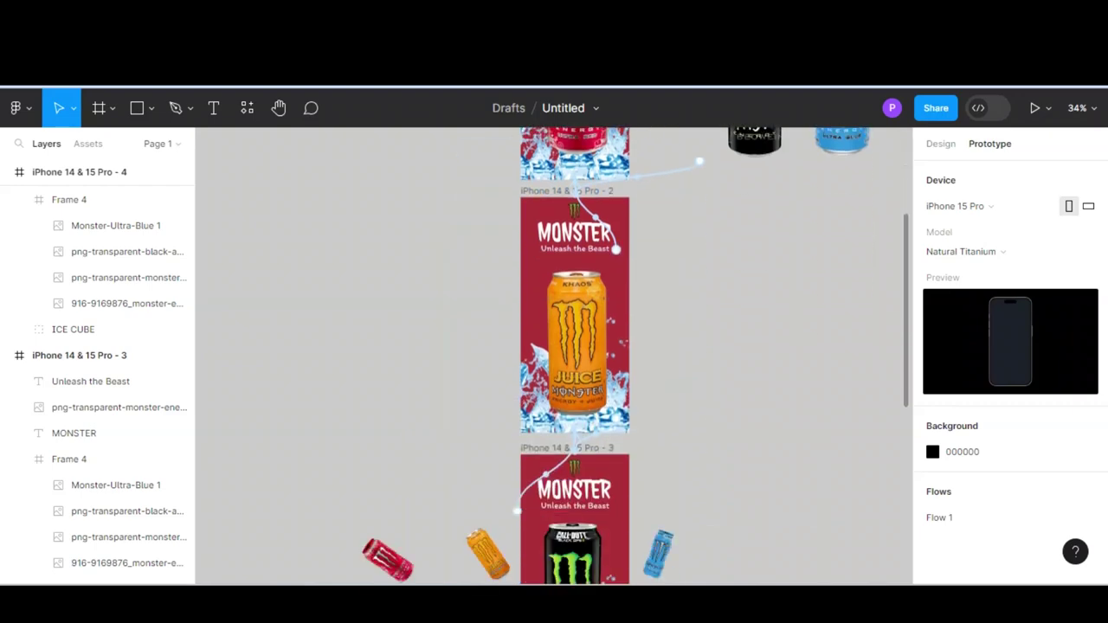
scroll(553, 354, "down", 5)
scroll(554, 355, "down", 2)
scroll(900, 320, "up", 3)
scroll(900, 320, "up", 5)
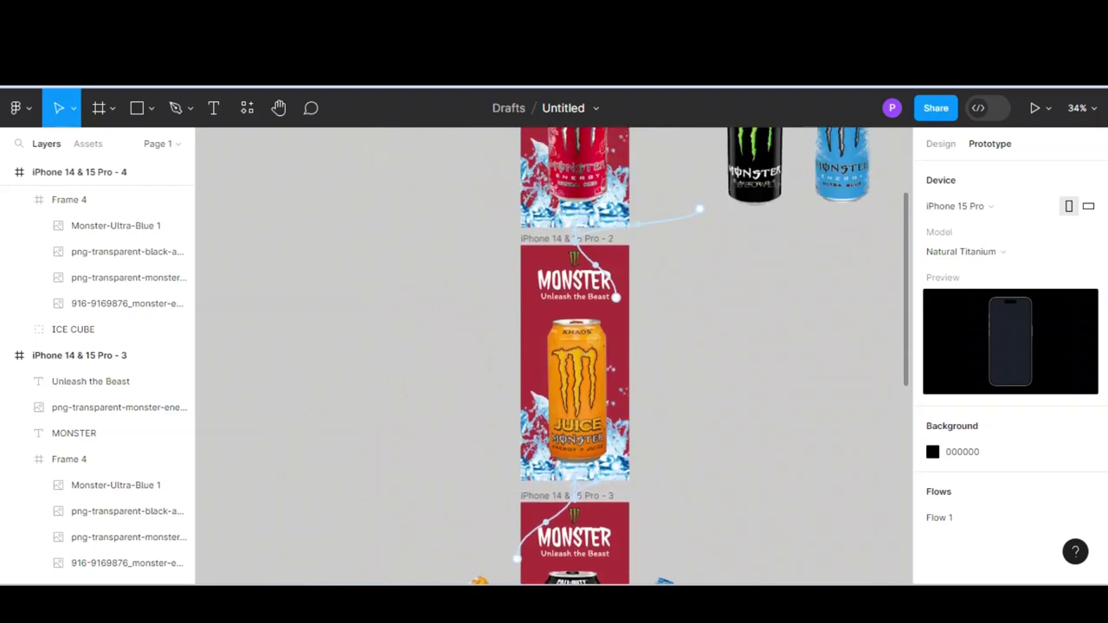
scroll(900, 320, "up", 3)
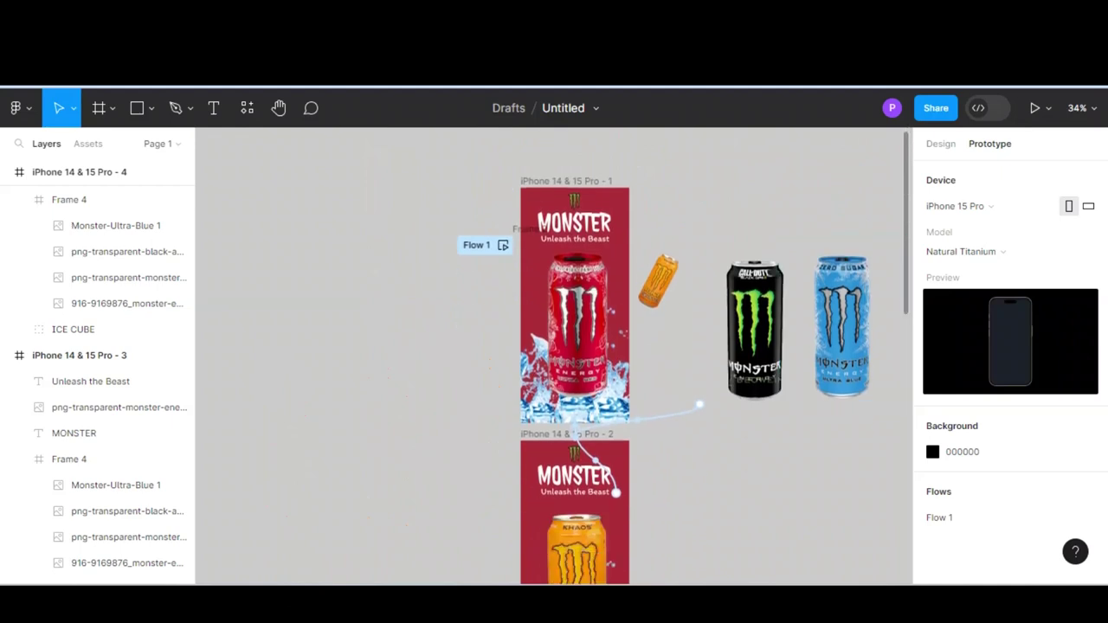
- Set the first frame's drag interaction easing from Ease out to Quick
left_click(575, 244)
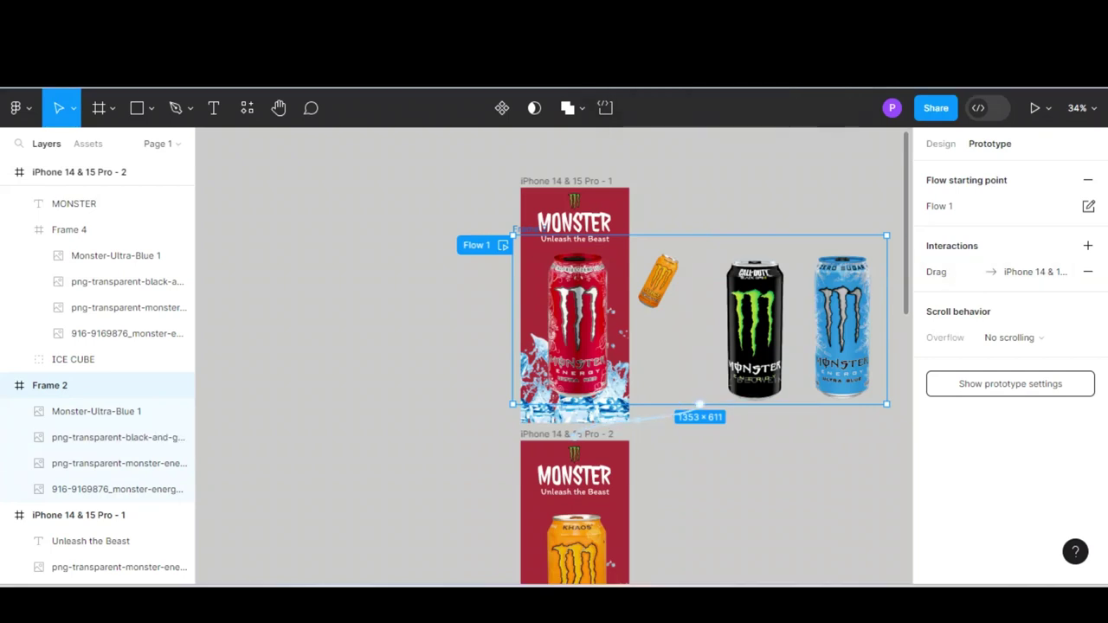
left_click(952, 272)
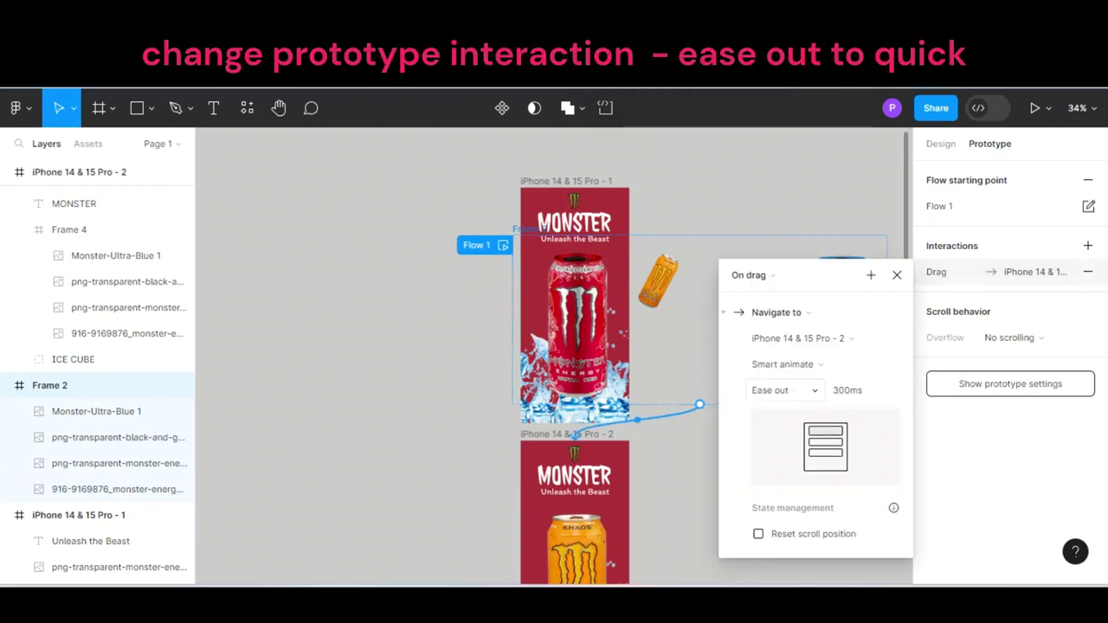
left_click(770, 390)
left_click(784, 502)
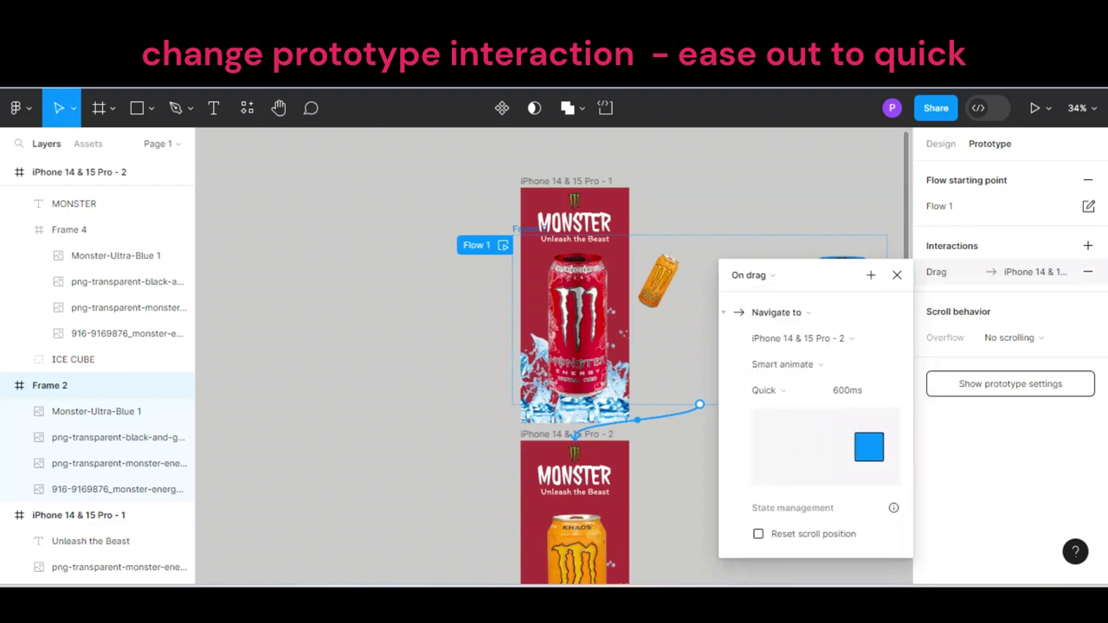
left_click_drag(813, 274, 663, 162)
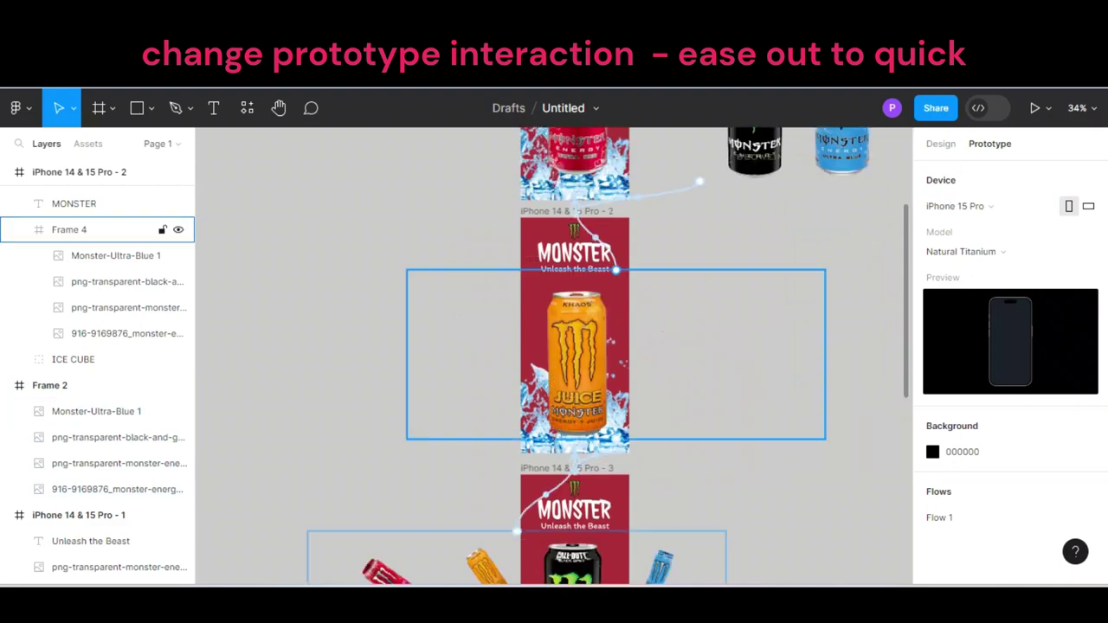
- Change the second drag interaction of iPhone 14 & 15 Pro - 2's Frame 4 to Quick easing
left_click(104, 229)
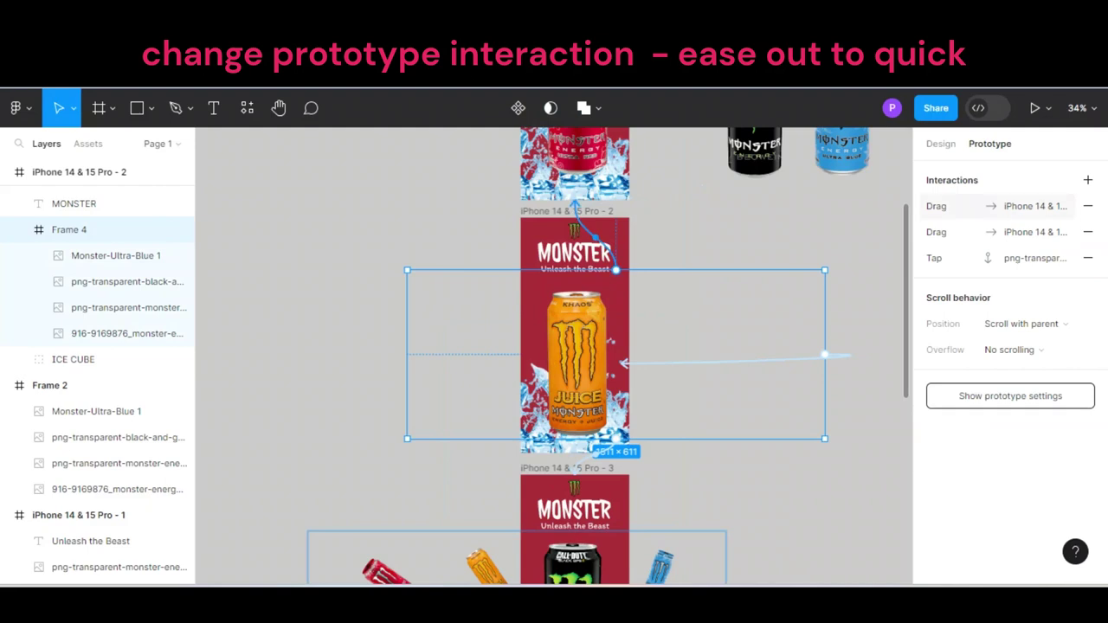
left_click(952, 206)
left_click(779, 298)
left_click(791, 323)
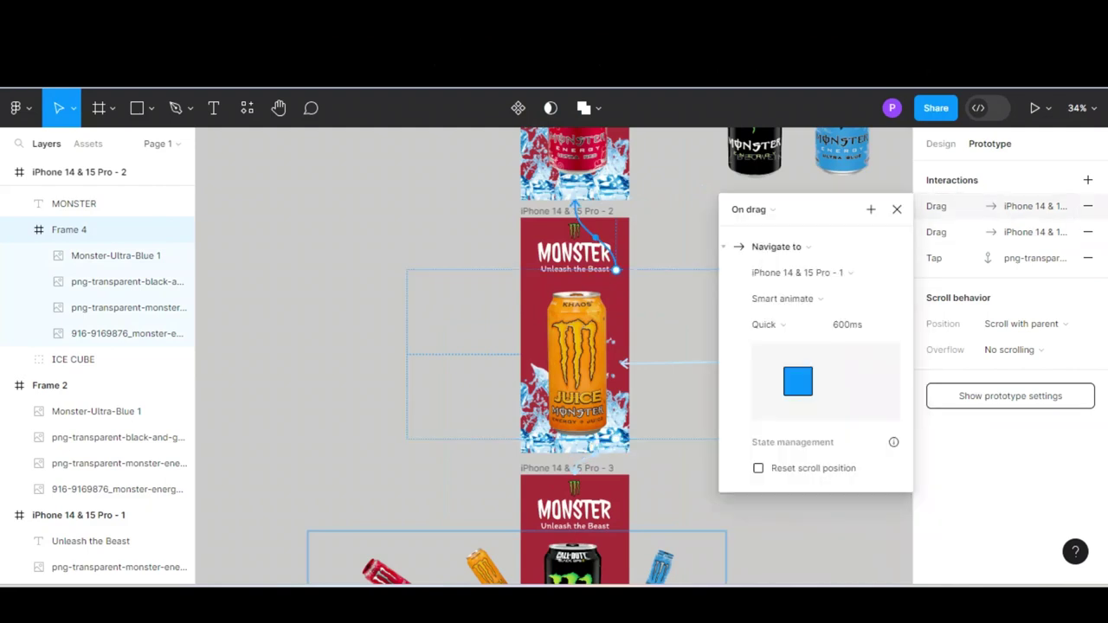
left_click(952, 232)
left_click(779, 325)
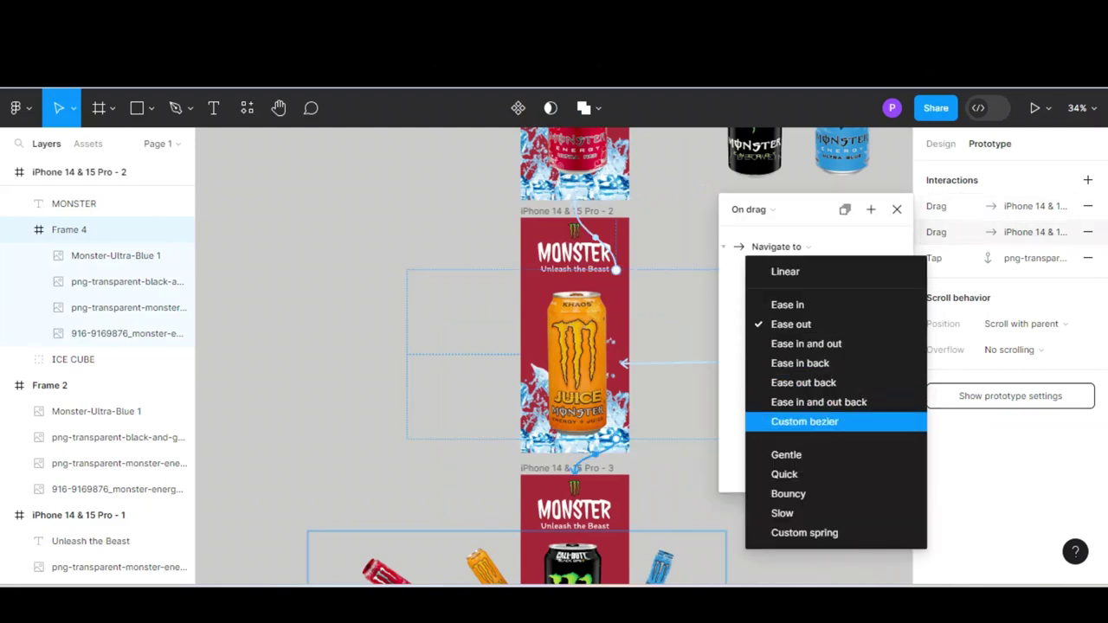
left_click(784, 474)
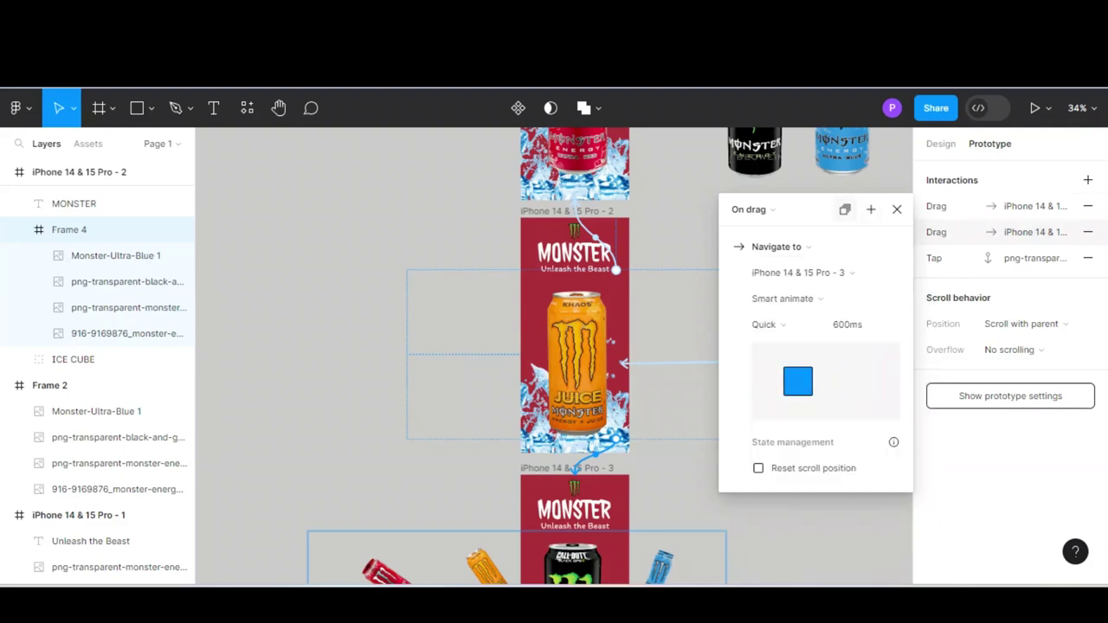
left_click_drag(779, 210, 239, 144)
scroll(554, 347, "down", 5)
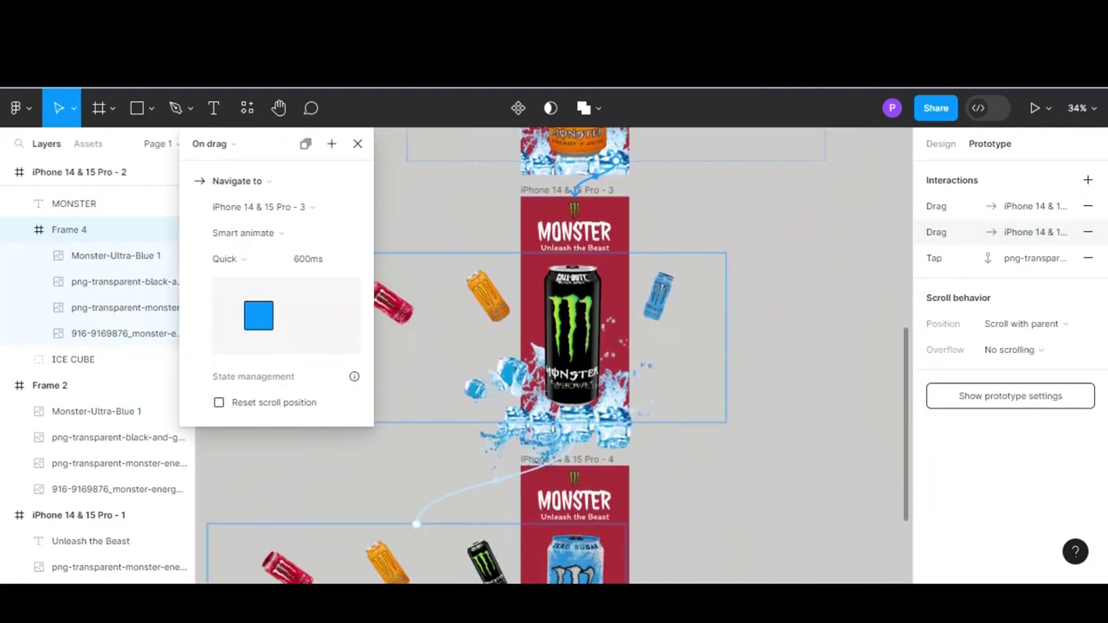
- Set the third phone frame's second drag interaction to Quick easing
left_click(407, 347)
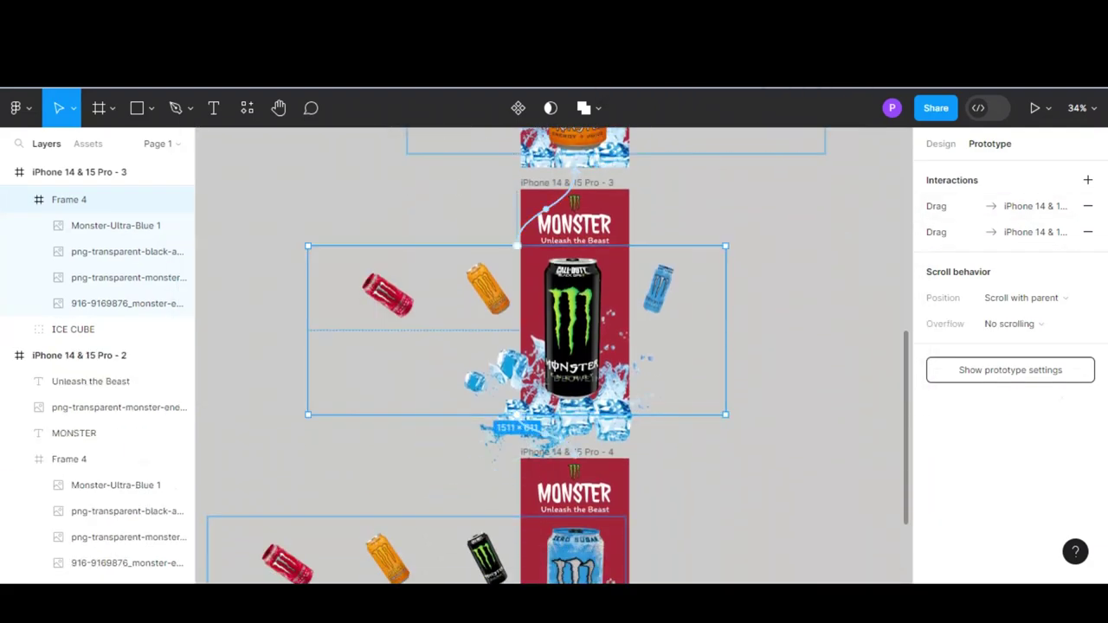
left_click(936, 206)
left_click(779, 324)
key("Escape")
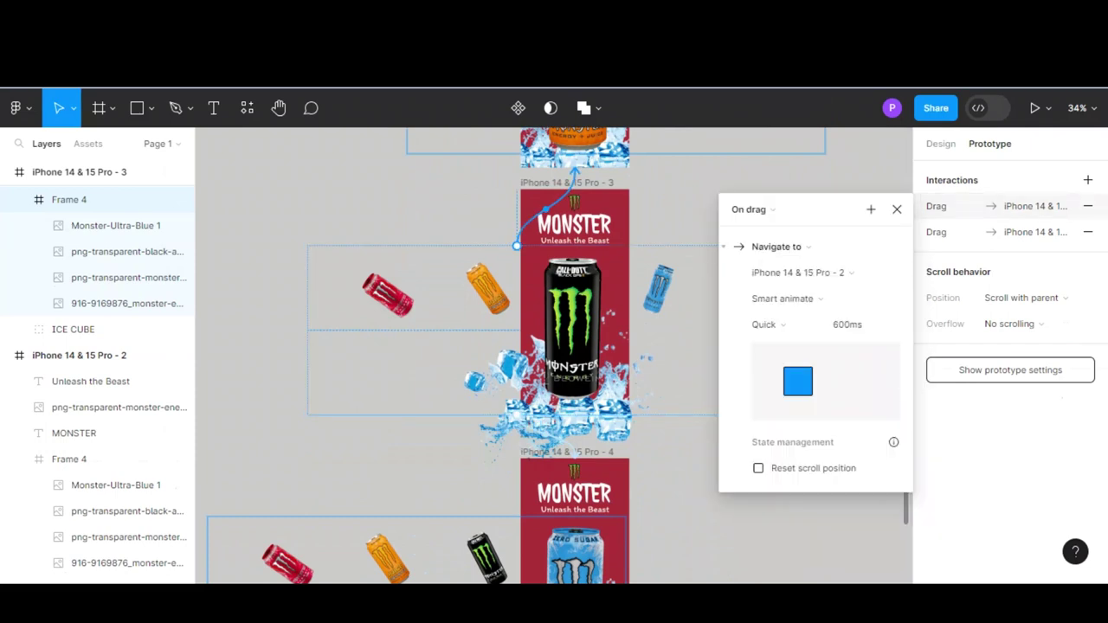
left_click(936, 232)
left_click(779, 324)
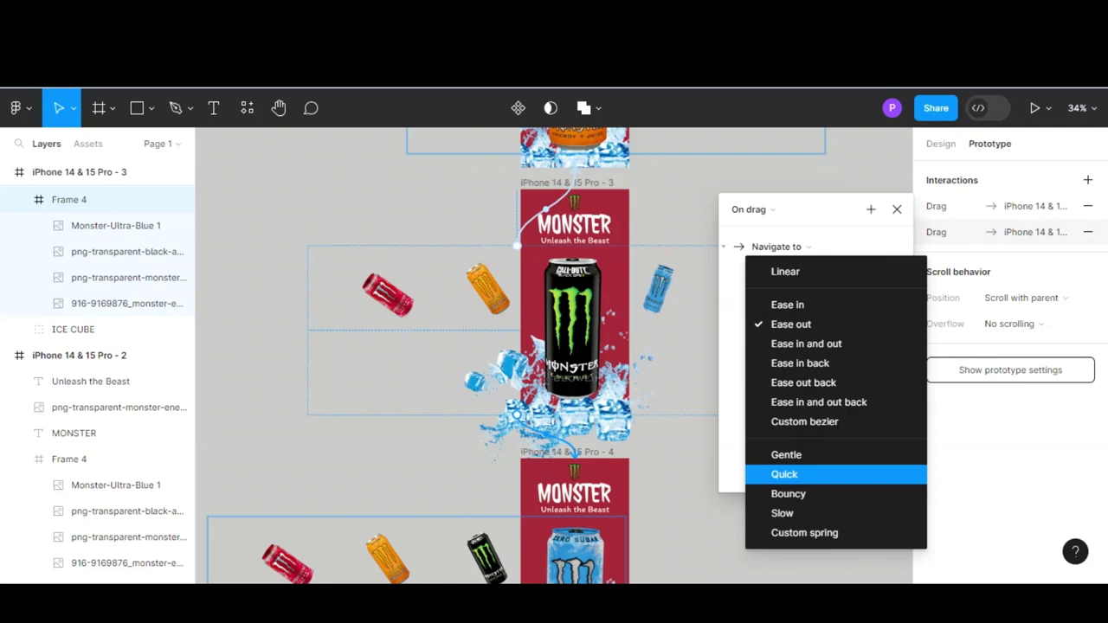
left_click(784, 474)
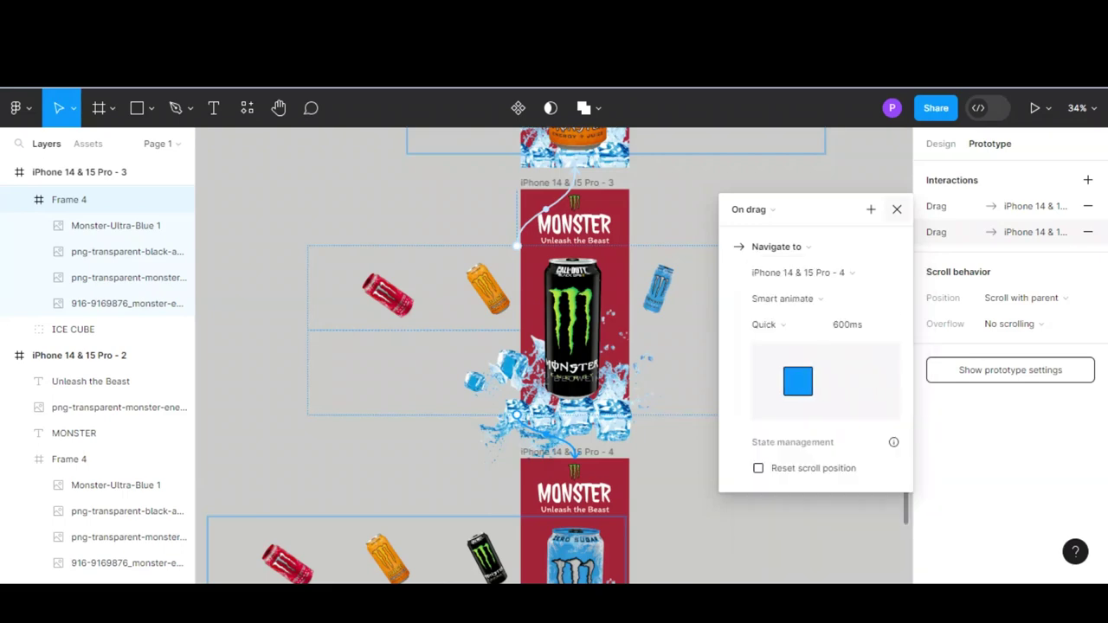
key("Escape")
scroll(557, 356, "down", 1)
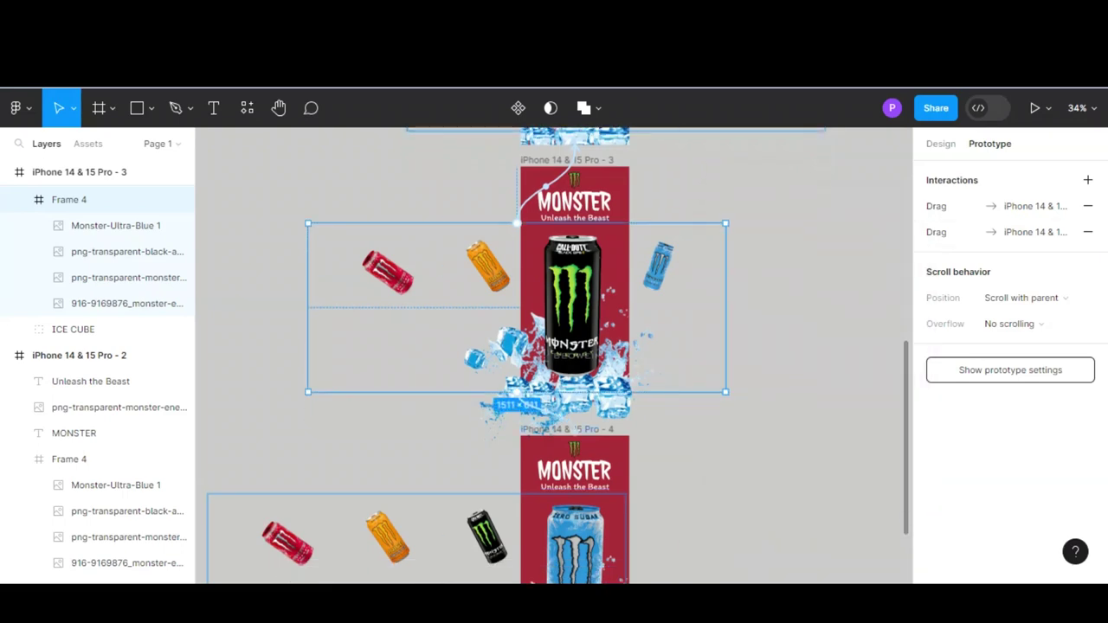
- Set the fourth phone frame's drag interaction to Quick easing
left_click(347, 519)
left_click(952, 206)
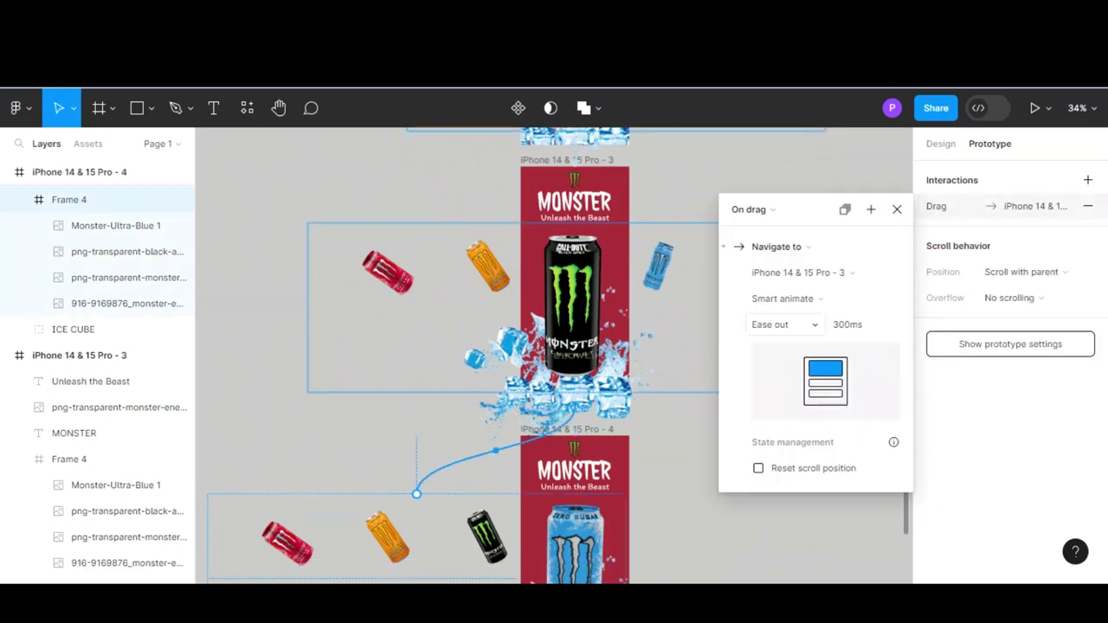
left_click(784, 325)
left_click(784, 474)
key("Escape")
key("Escape")
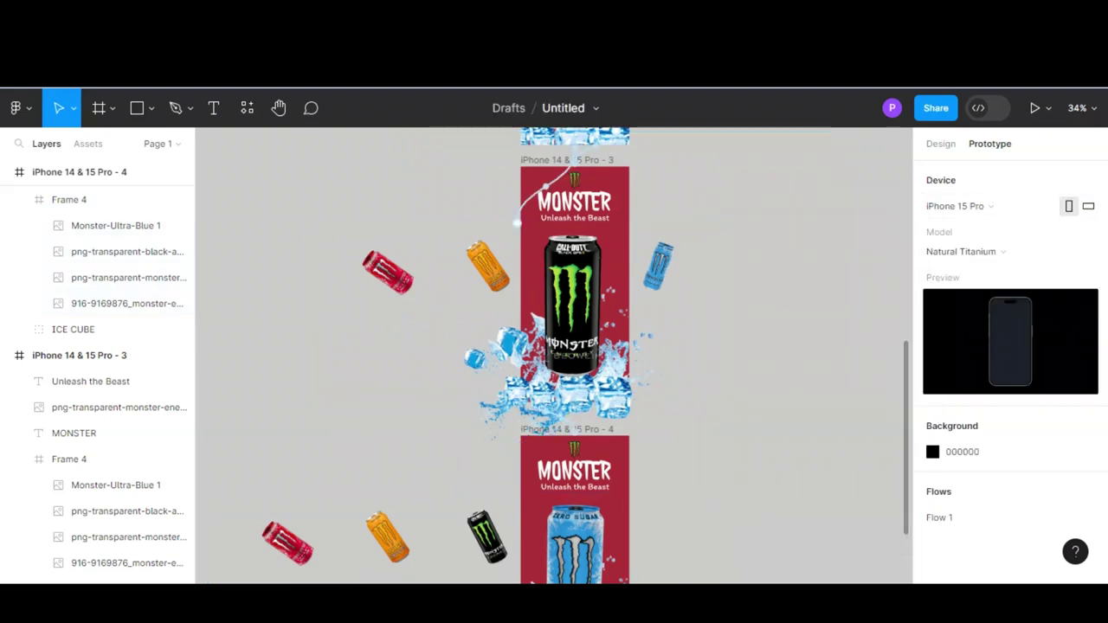
- Move the first frame's ICE CUBE splash under the red can
scroll(554, 355, "up", 3)
scroll(554, 355, "up", 5)
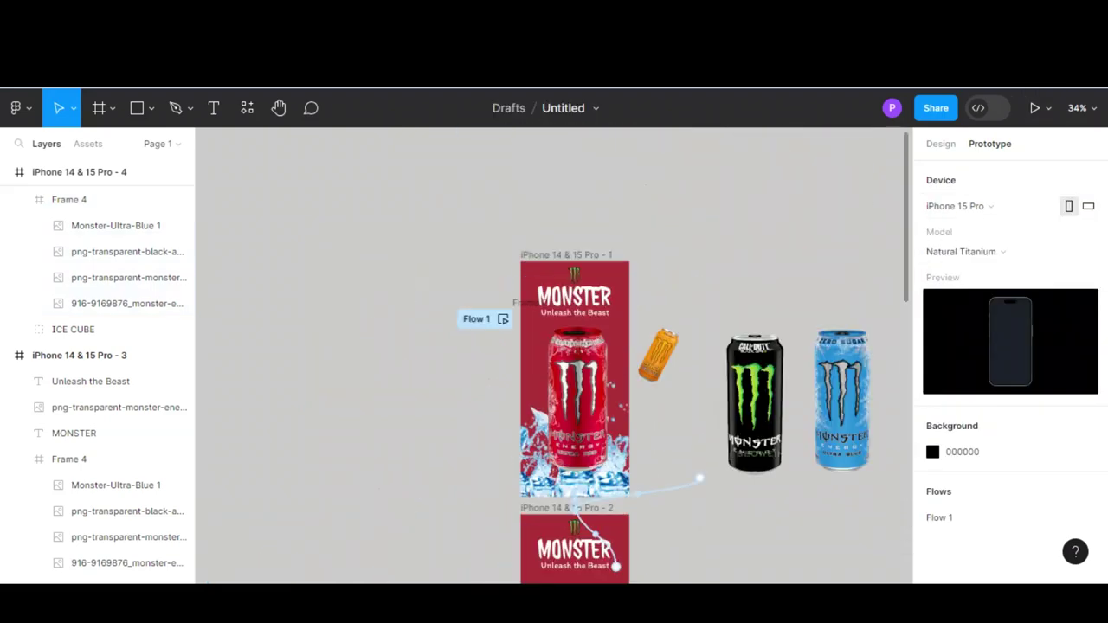
scroll(554, 354, "down", 1)
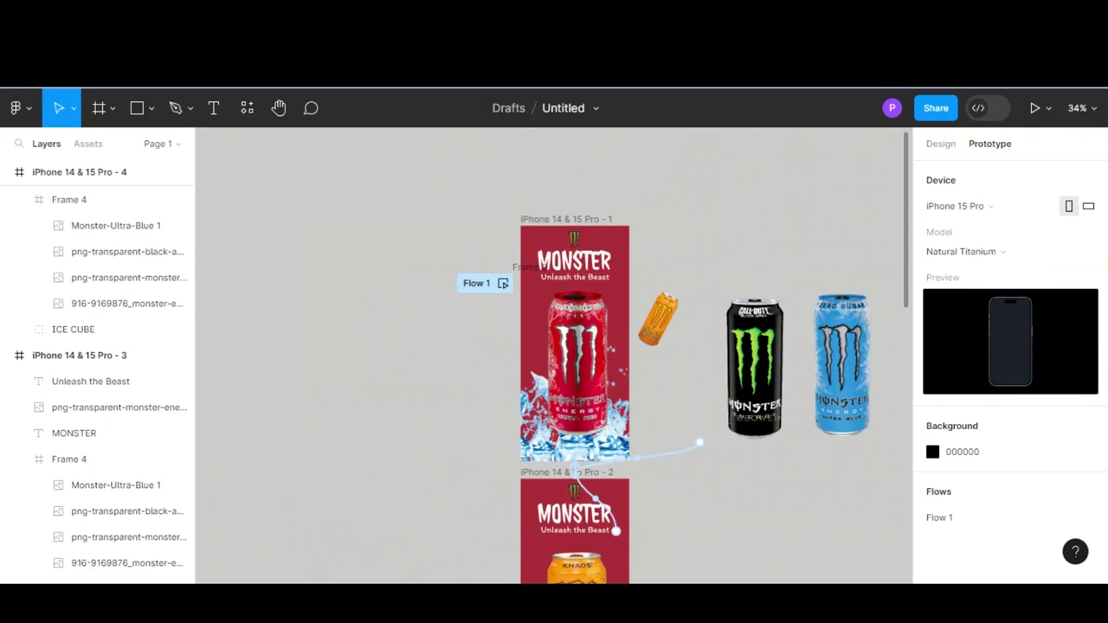
left_click_drag(699, 443, 697, 440)
scroll(675, 398, "down", 2)
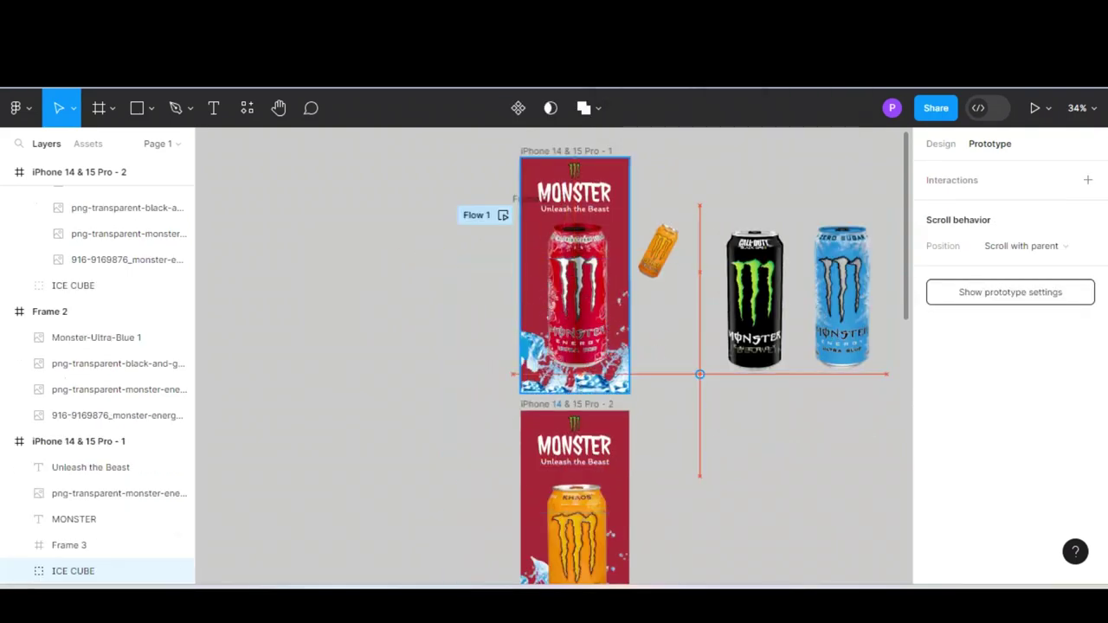
left_click_drag(699, 374, 700, 375)
left_click_drag(460, 373, 429, 384)
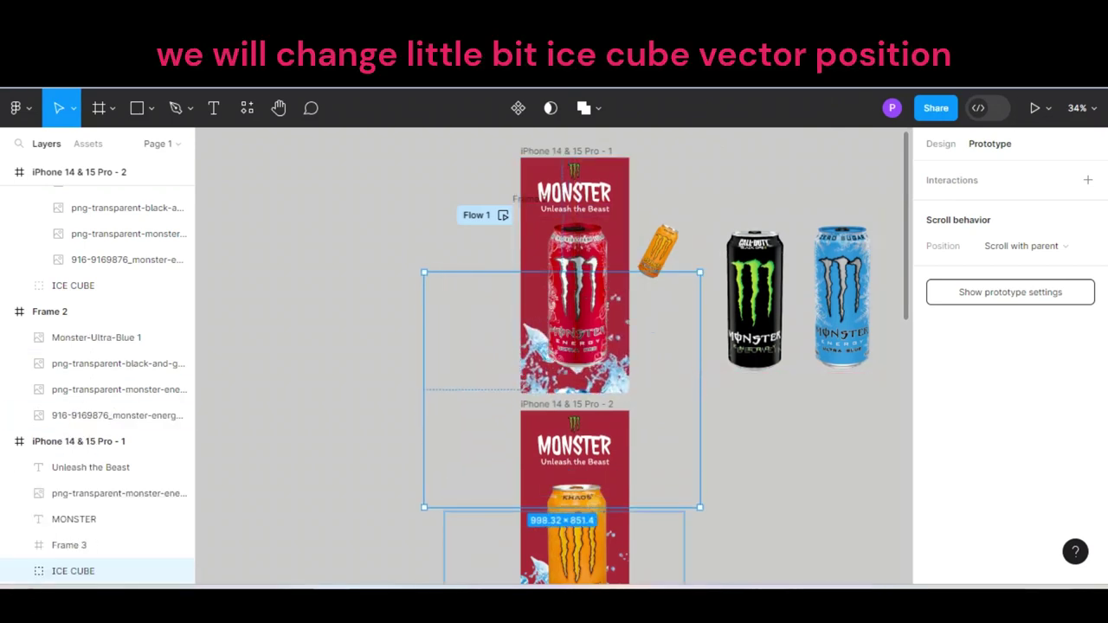
left_click(429, 385)
scroll(429, 385, "down", 3)
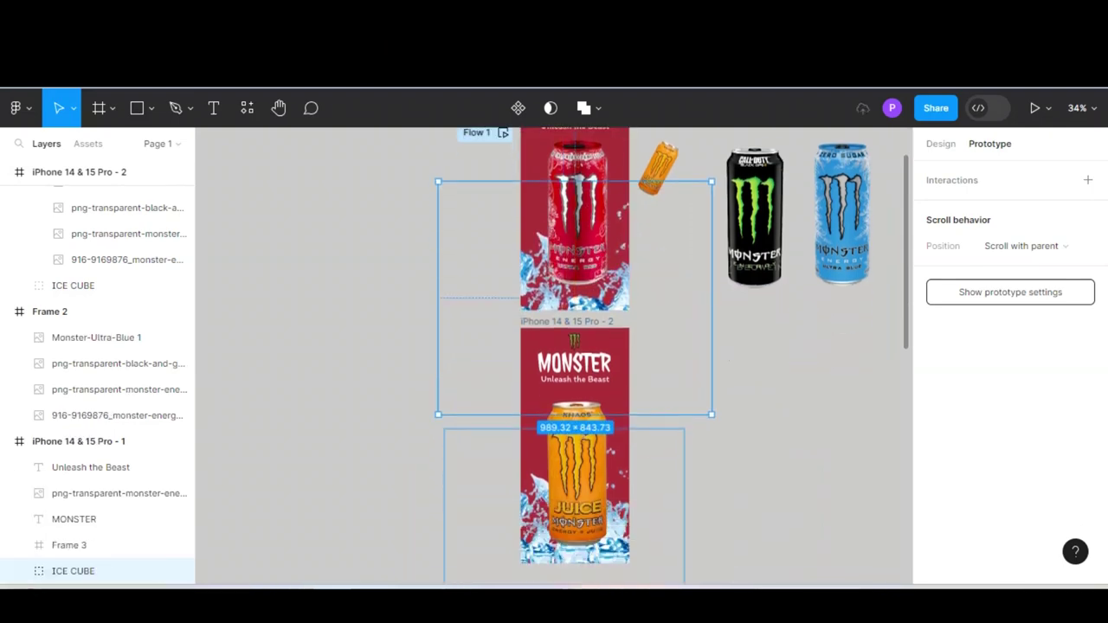
- Shift the second frame's ICE CUBE splash under the green can, then undo a misplaced move
left_click(537, 407)
left_click(73, 329)
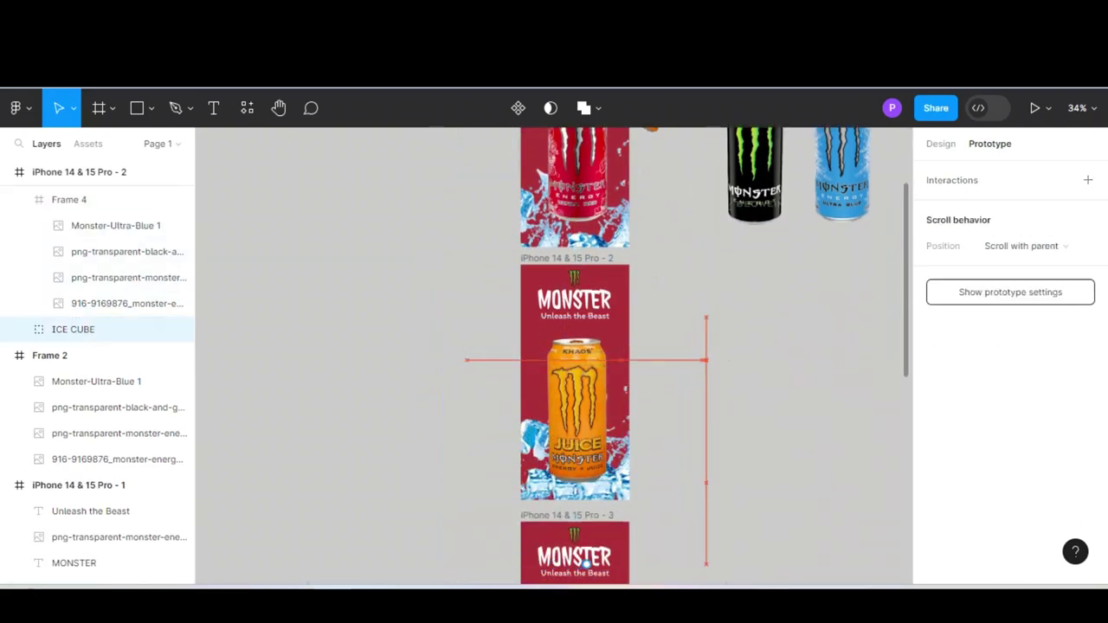
scroll(571, 363, "down", 4)
left_click_drag(564, 412, 579, 409)
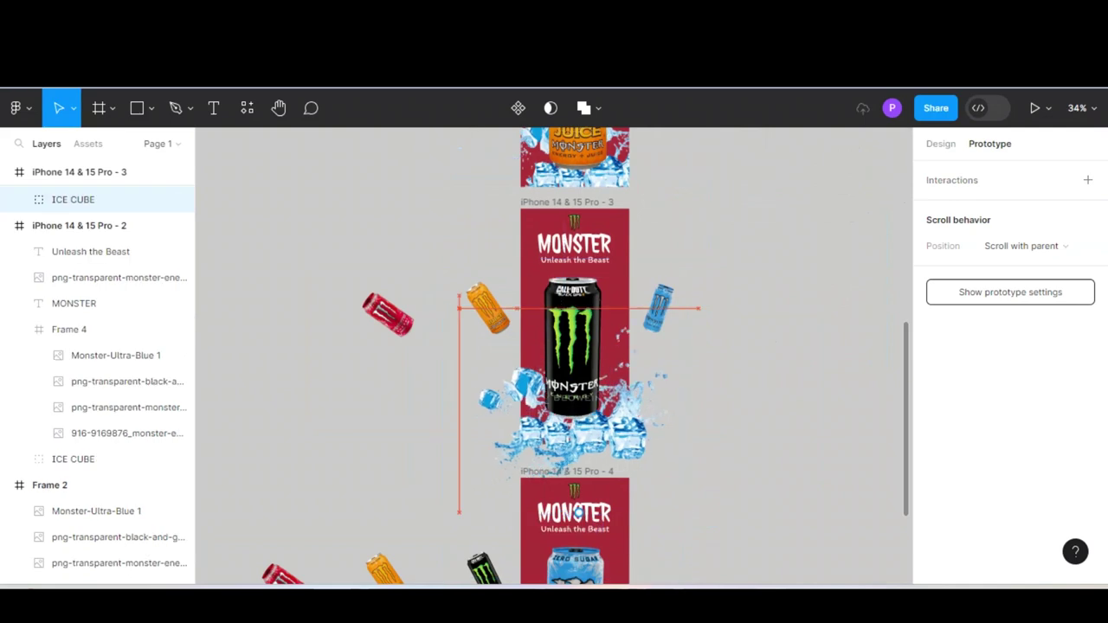
mouse_move(555, 510)
left_mouse_down()
mouse_move(572, 506)
mouse_move(571, 517)
left_mouse_up()
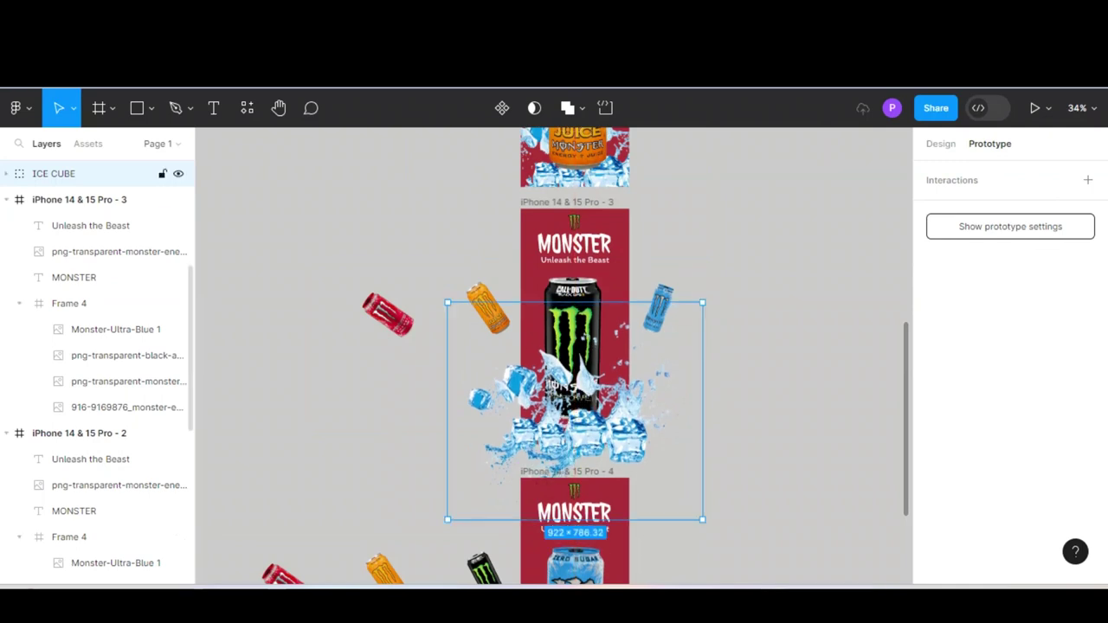
scroll(572, 518, "down", 5)
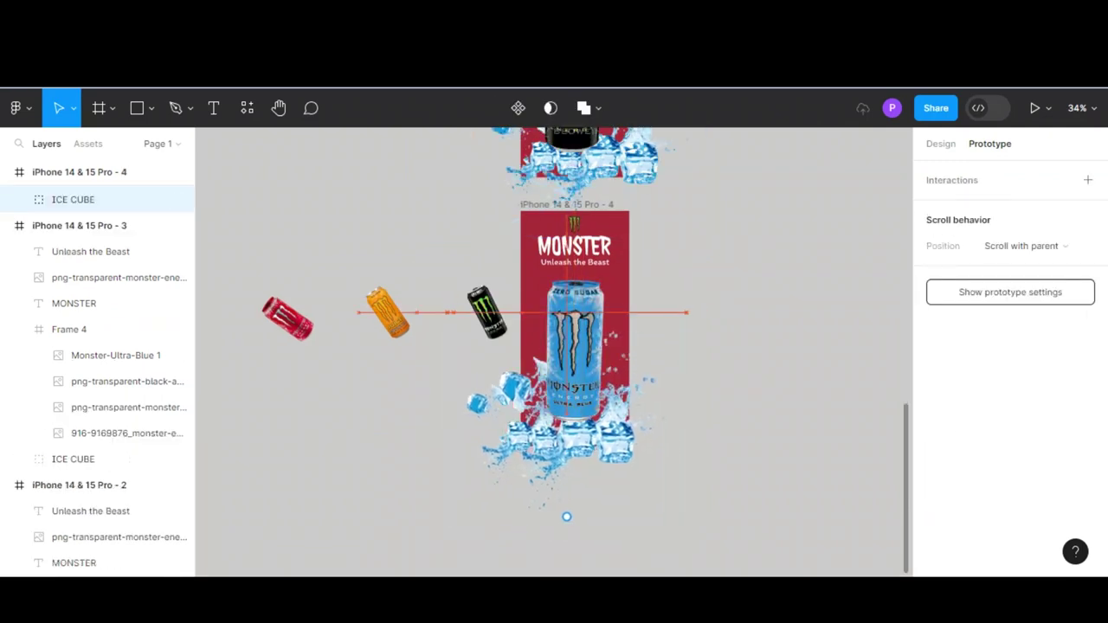
key("Escape")
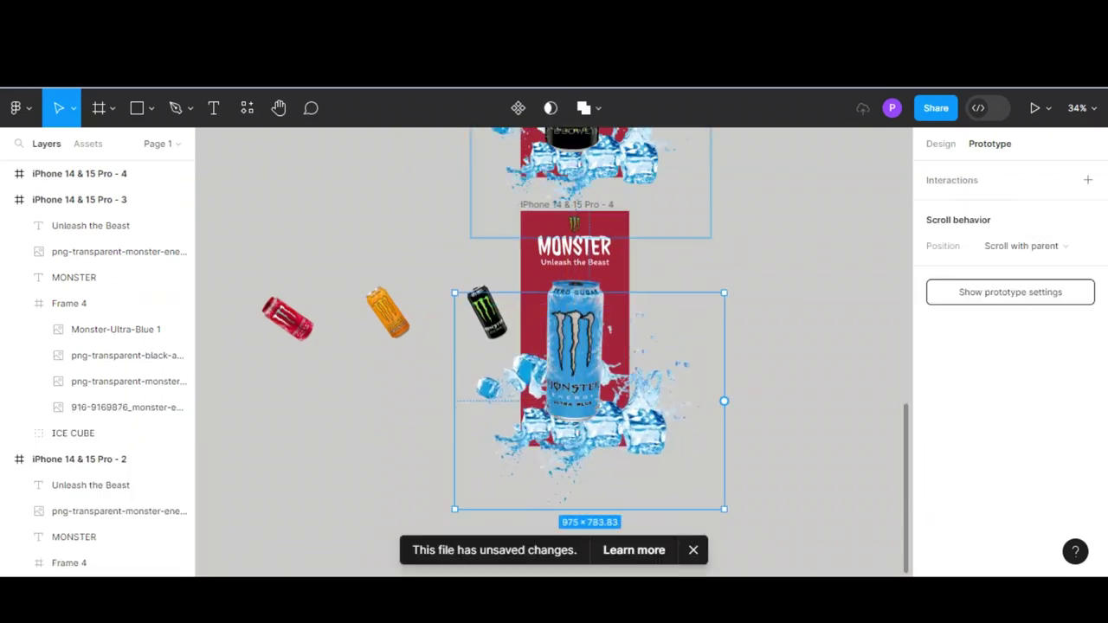
- Inspect the fourth frame's ICE CUBE graphic, then realign the second frame's ICE CUBE graphic
left_click(386, 312)
left_click(667, 406)
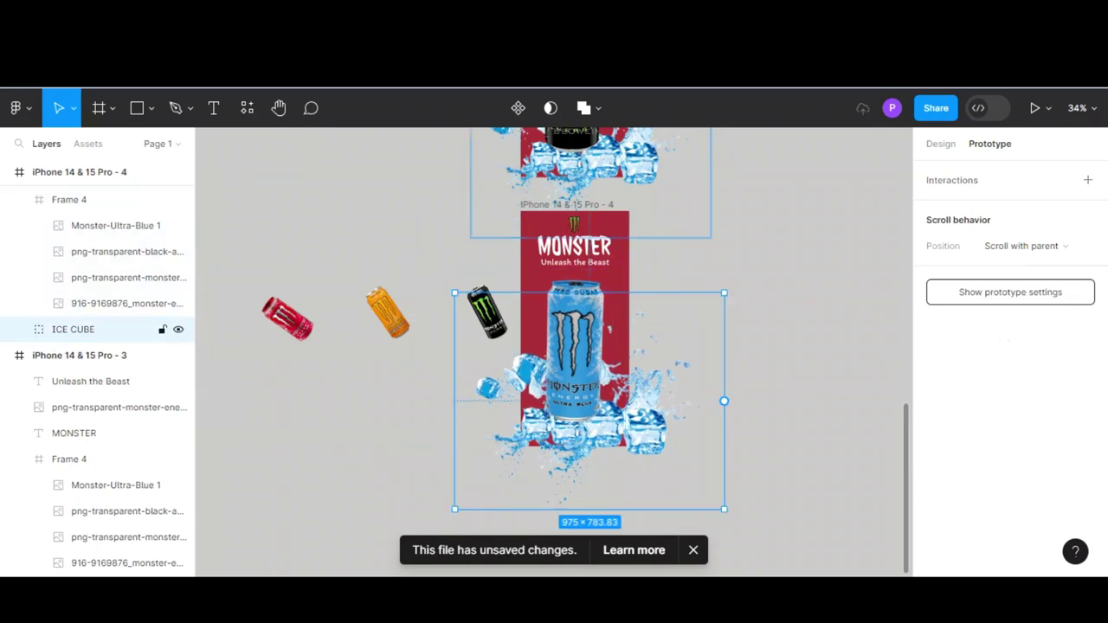
left_click(722, 413)
scroll(719, 415, "up", 3)
scroll(718, 415, "up", 7)
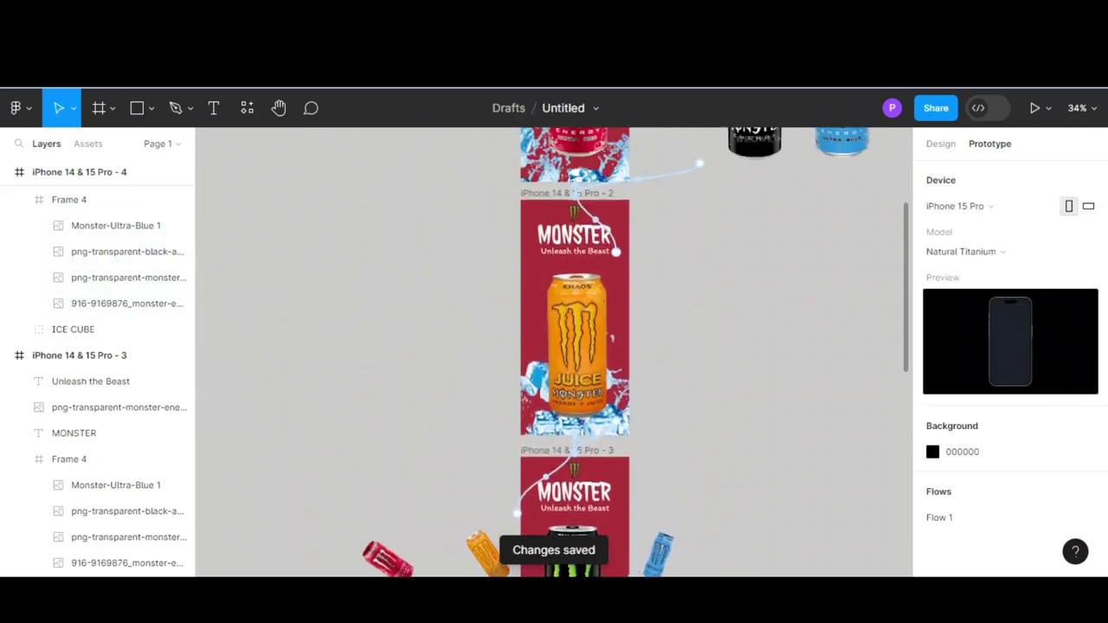
left_click(713, 432)
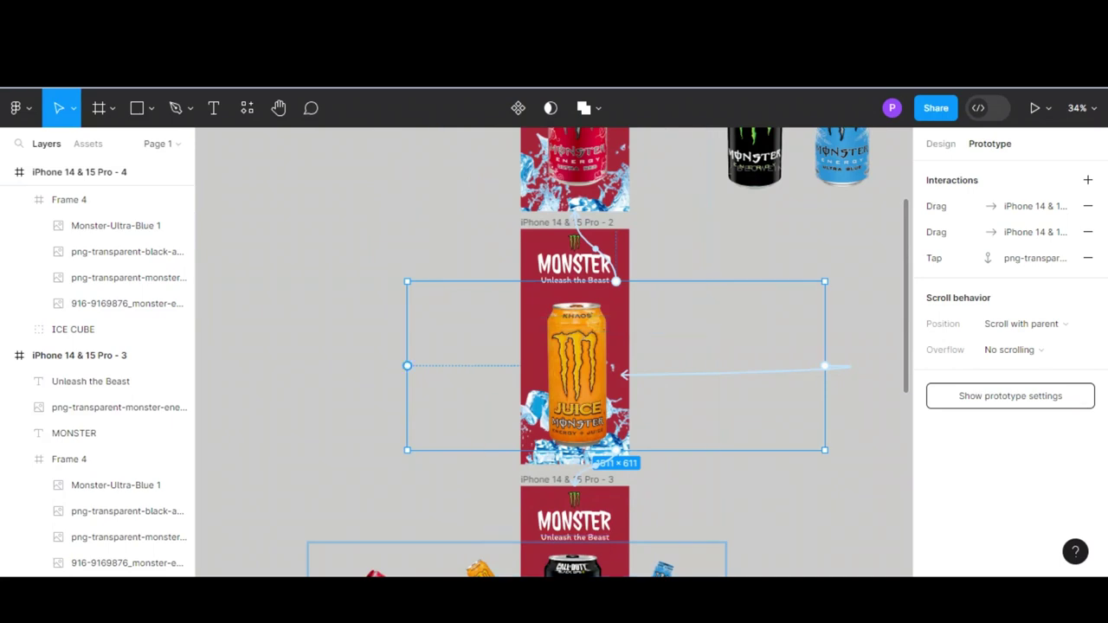
left_click(675, 501)
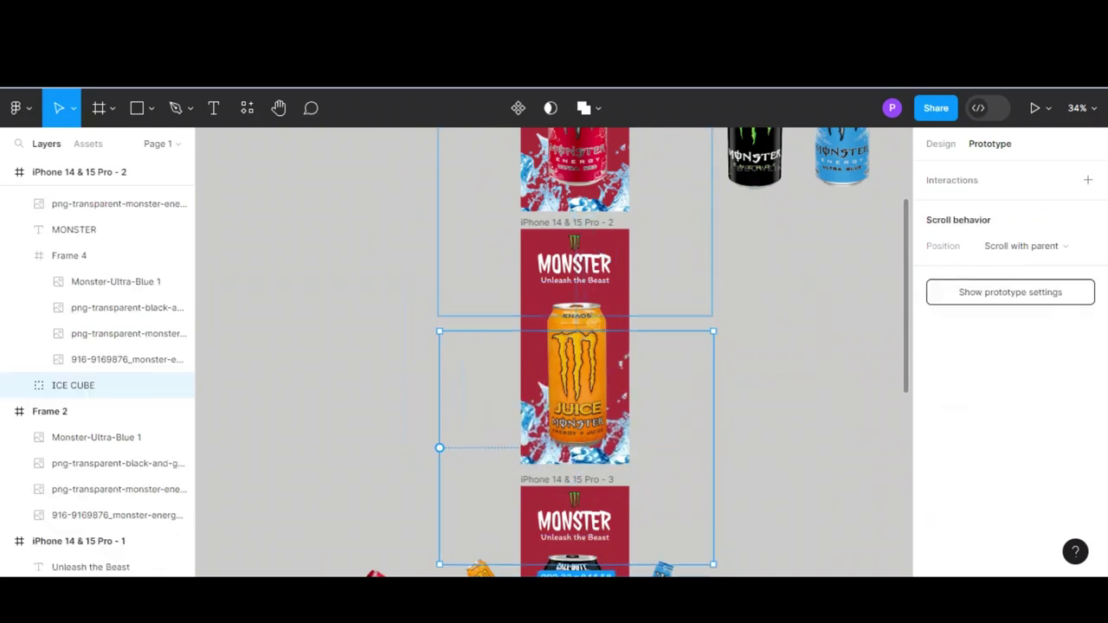
left_click_drag(468, 435, 440, 429)
scroll(424, 425, "up", 5)
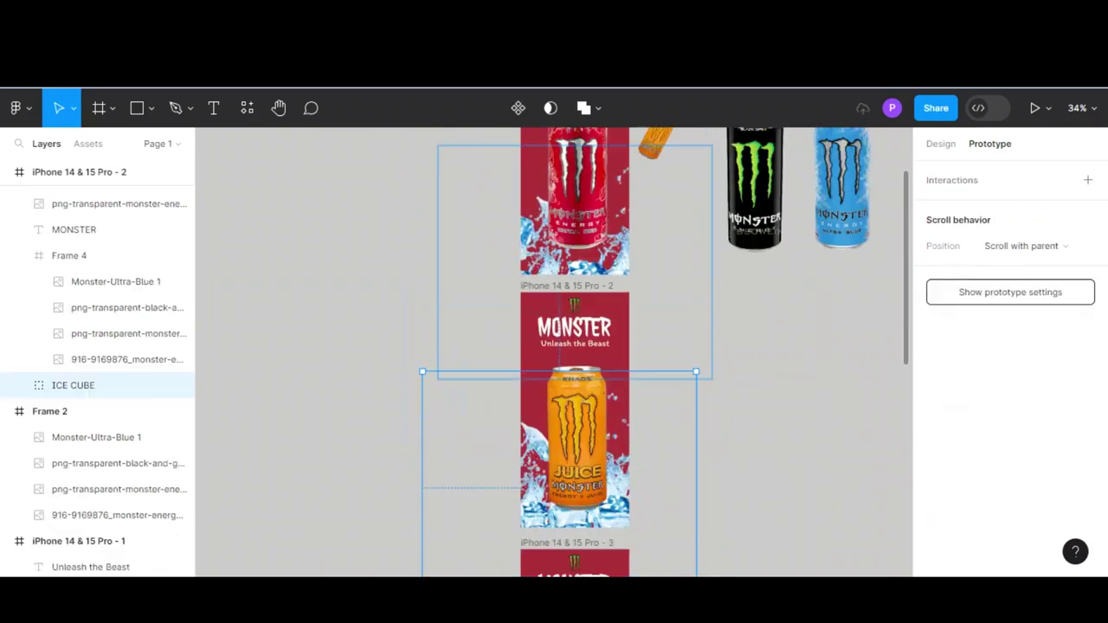
mouse_move(424, 425)
left_mouse_down()
mouse_move(712, 429)
mouse_move(700, 429)
left_mouse_up()
- Present the prototype with Ctrl+Alt+Enter, opening on the red Monster Ultra Red screen
key("ctrl+alt+Return")
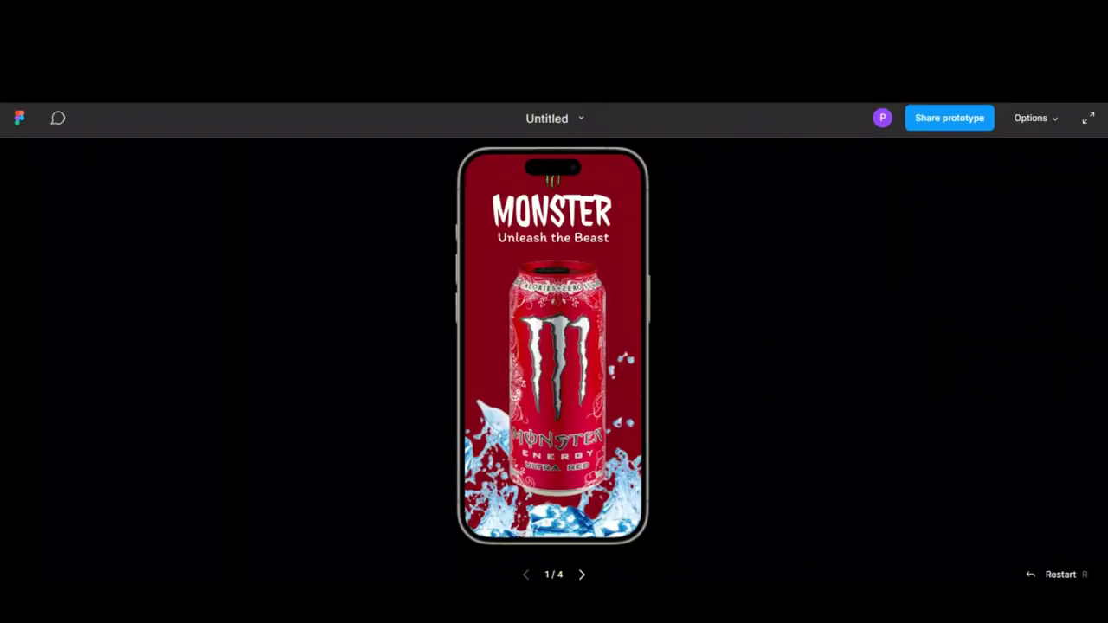